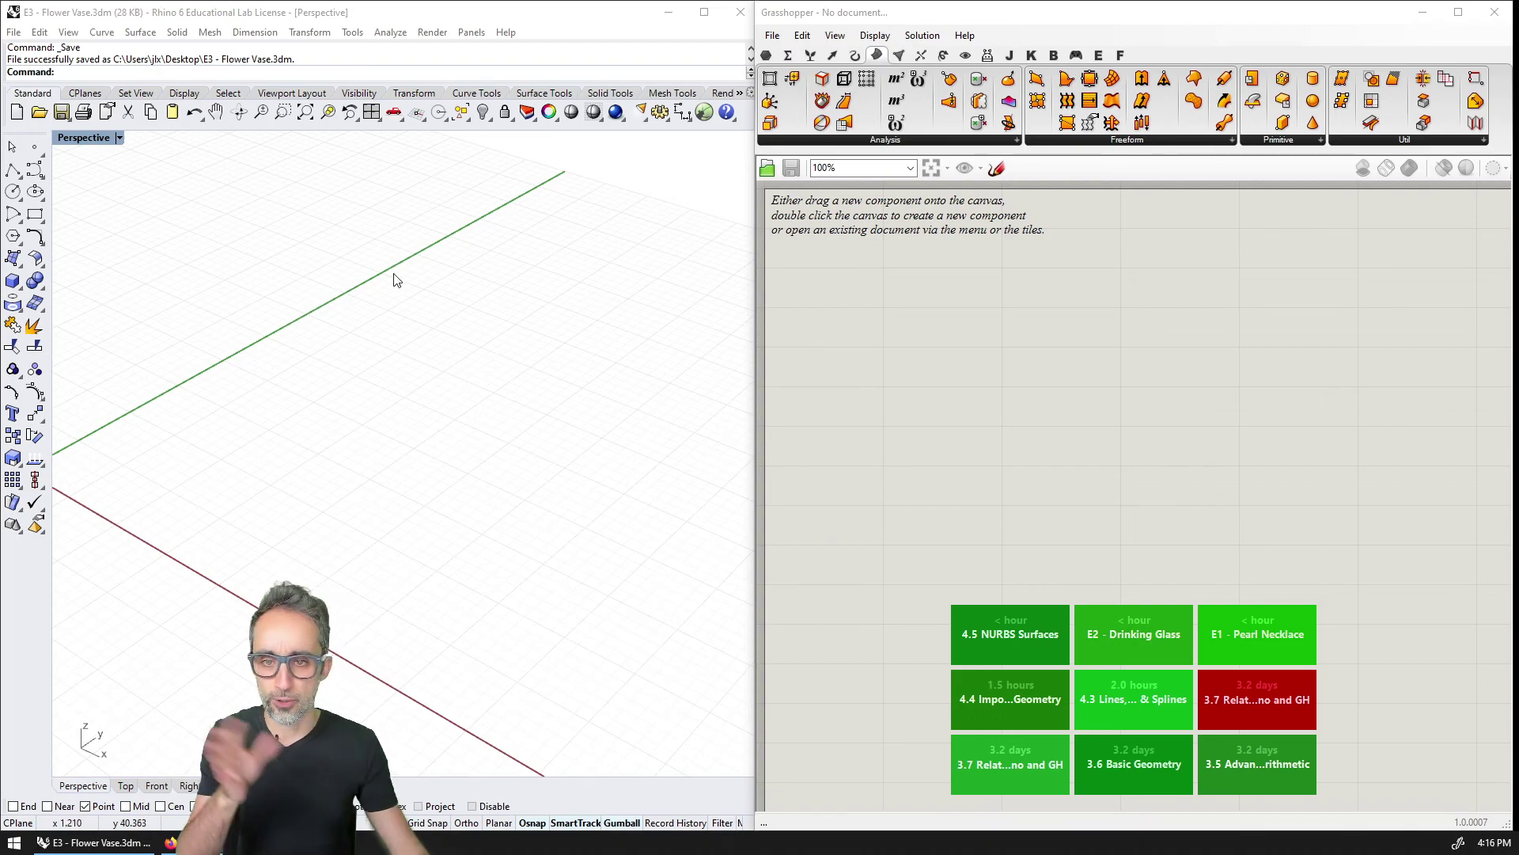
Place a point on the Rhino ground plane and reference it in a new Grasshopper Point parameter.
click(34, 147)
click(455, 415)
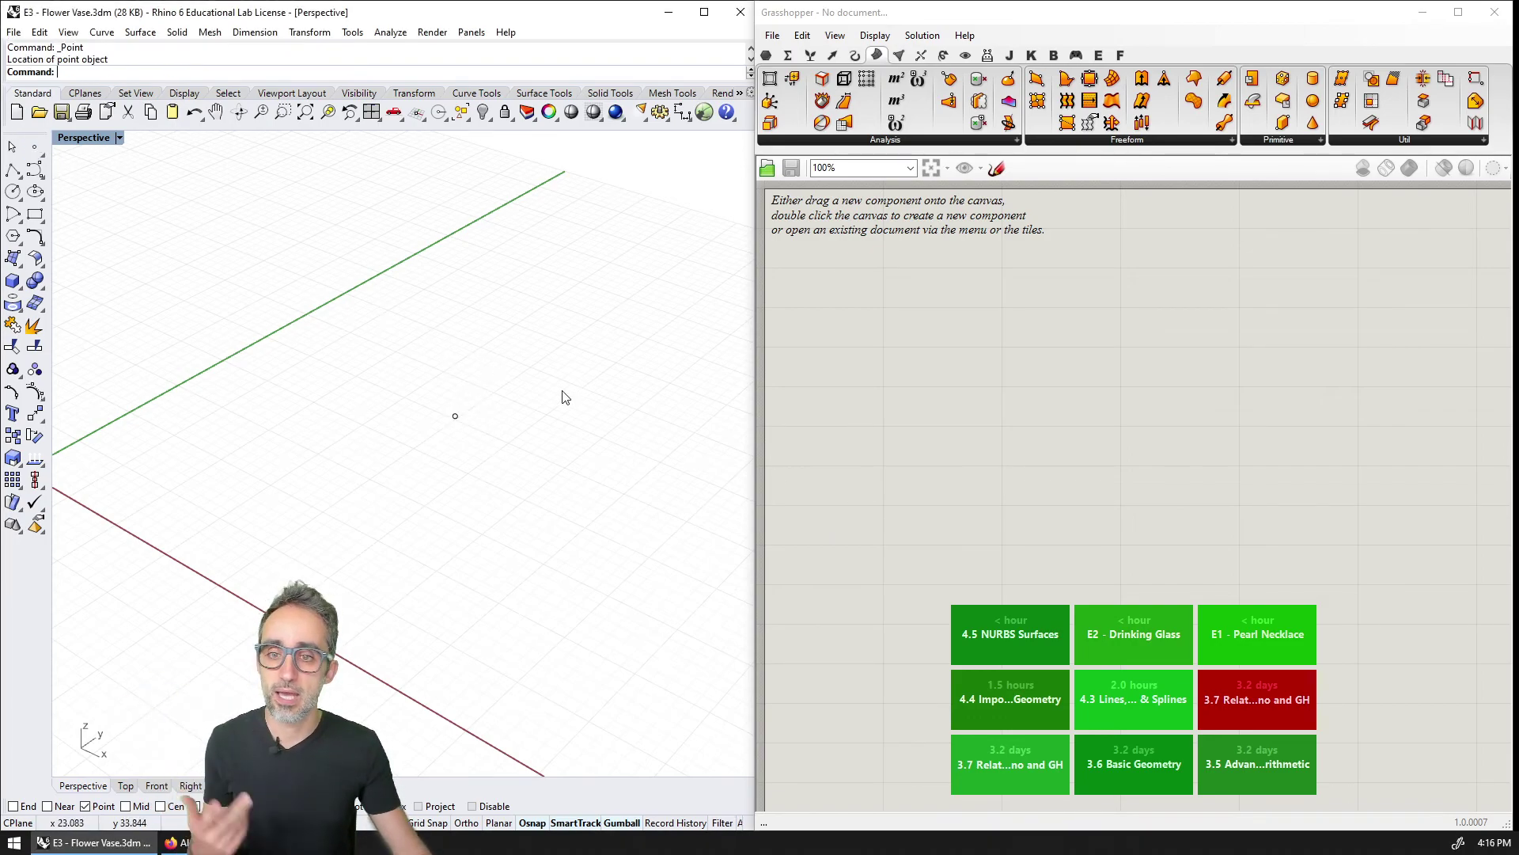
double_click(877, 302)
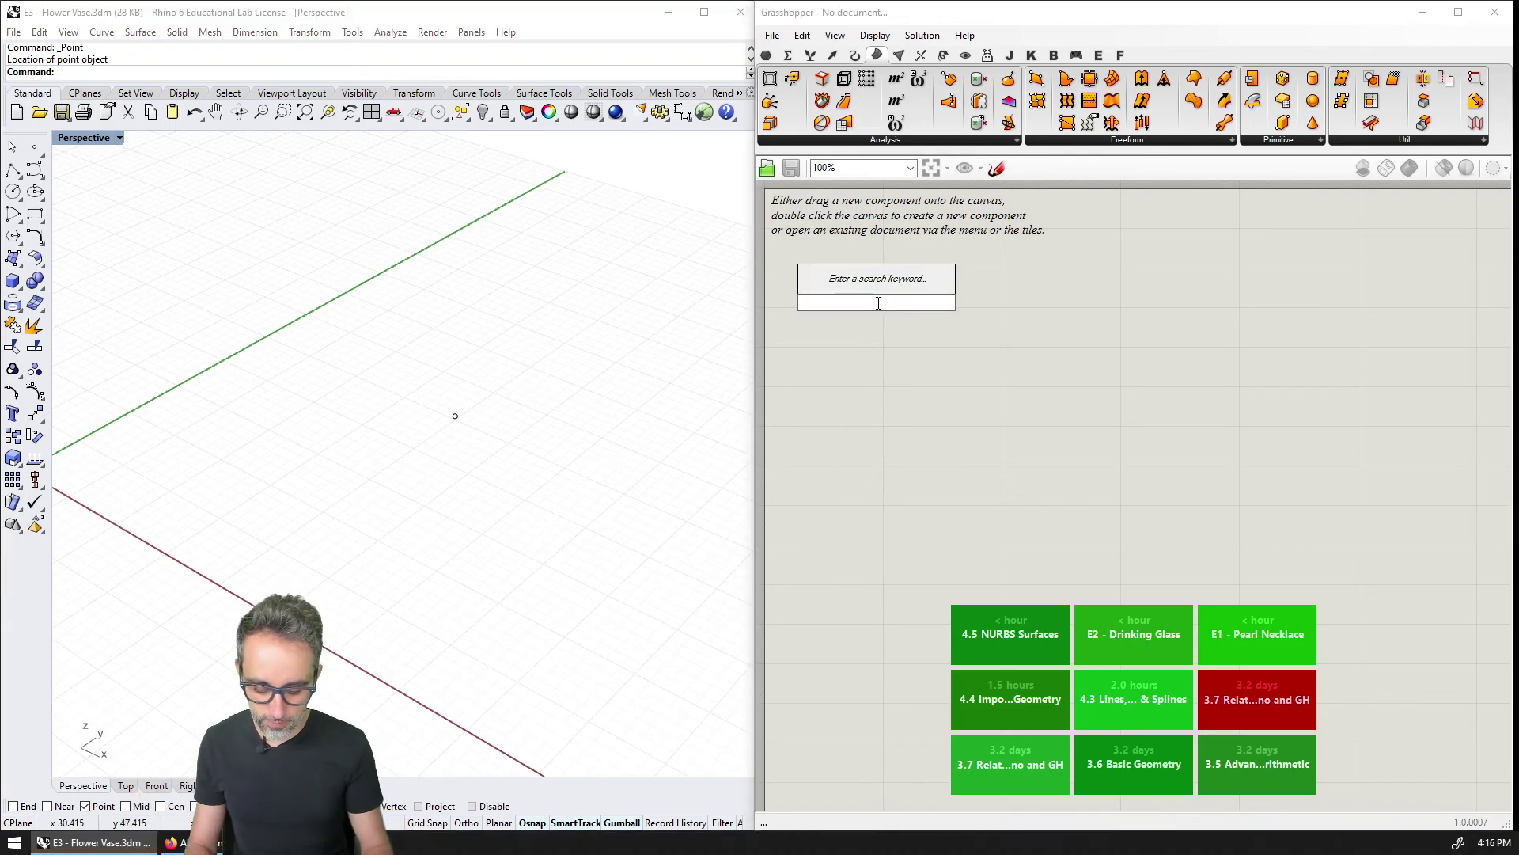
text(point)
key(Return)
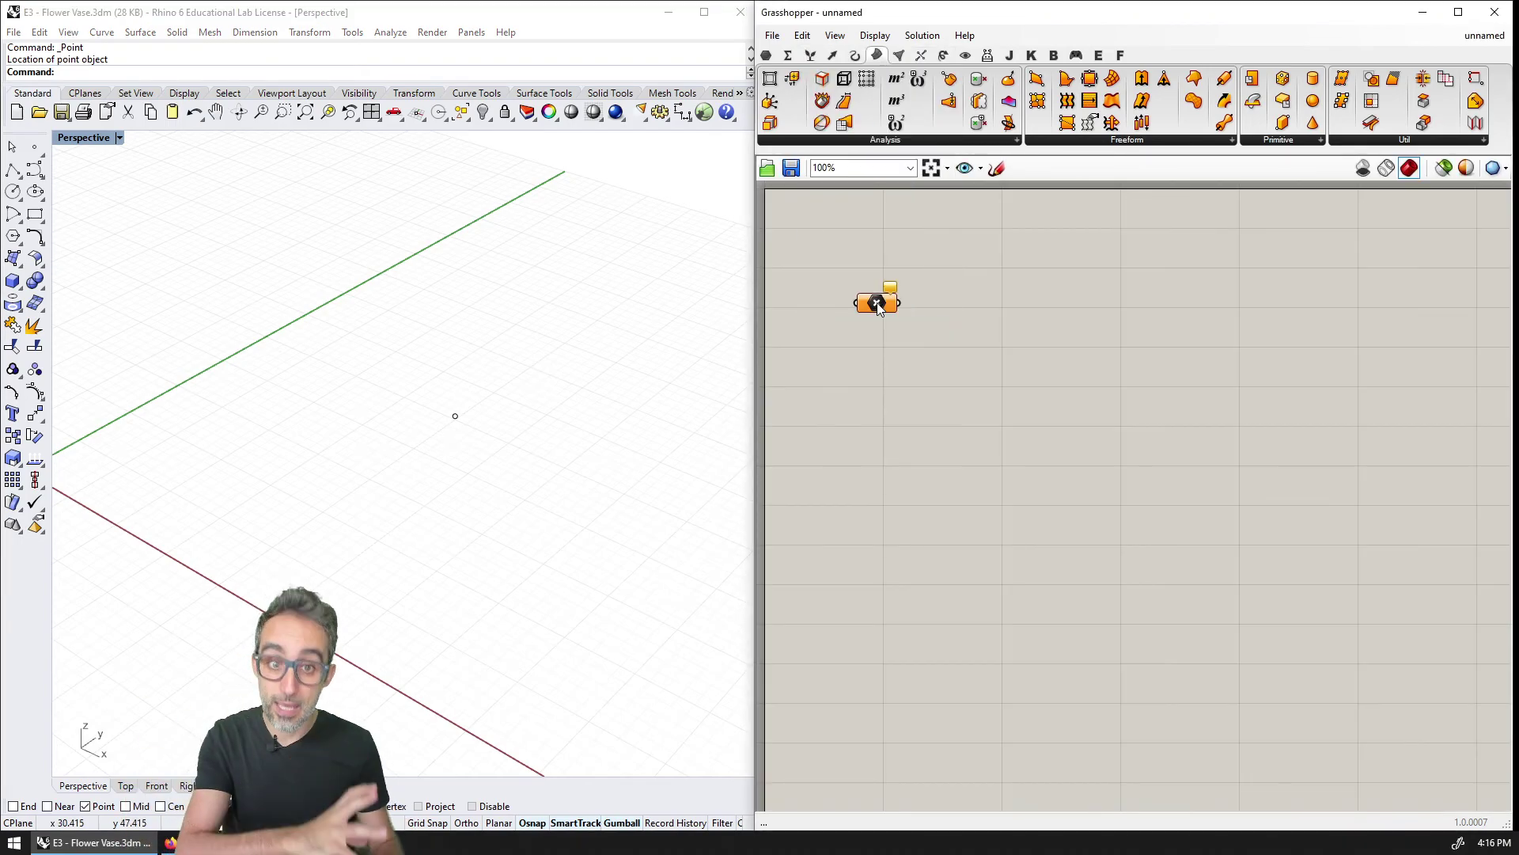
right_click(877, 303)
click(940, 522)
click(456, 417)
Reposition the Point parameter on the Grasshopper canvas and show the parameter components.
right_drag(918, 342, 972, 398)
click(766, 55)
scroll(972, 430, up, 2)
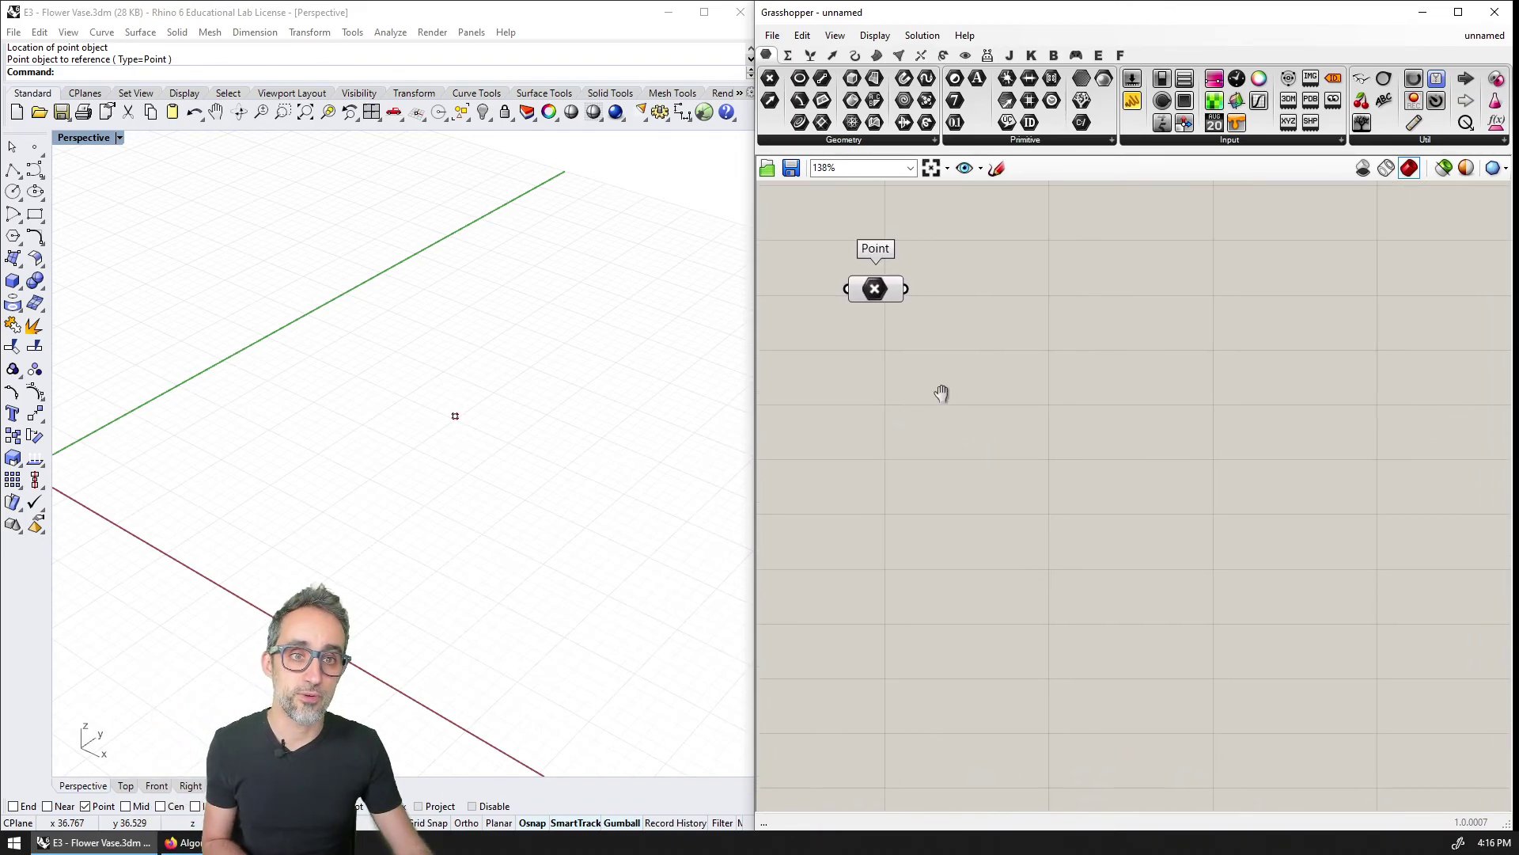
scroll(950, 388, down, 2)
drag(882, 285, 965, 290)
right_drag(1077, 332, 998, 361)
scroll(937, 335, down, 2)
scroll(934, 334, up, 2)
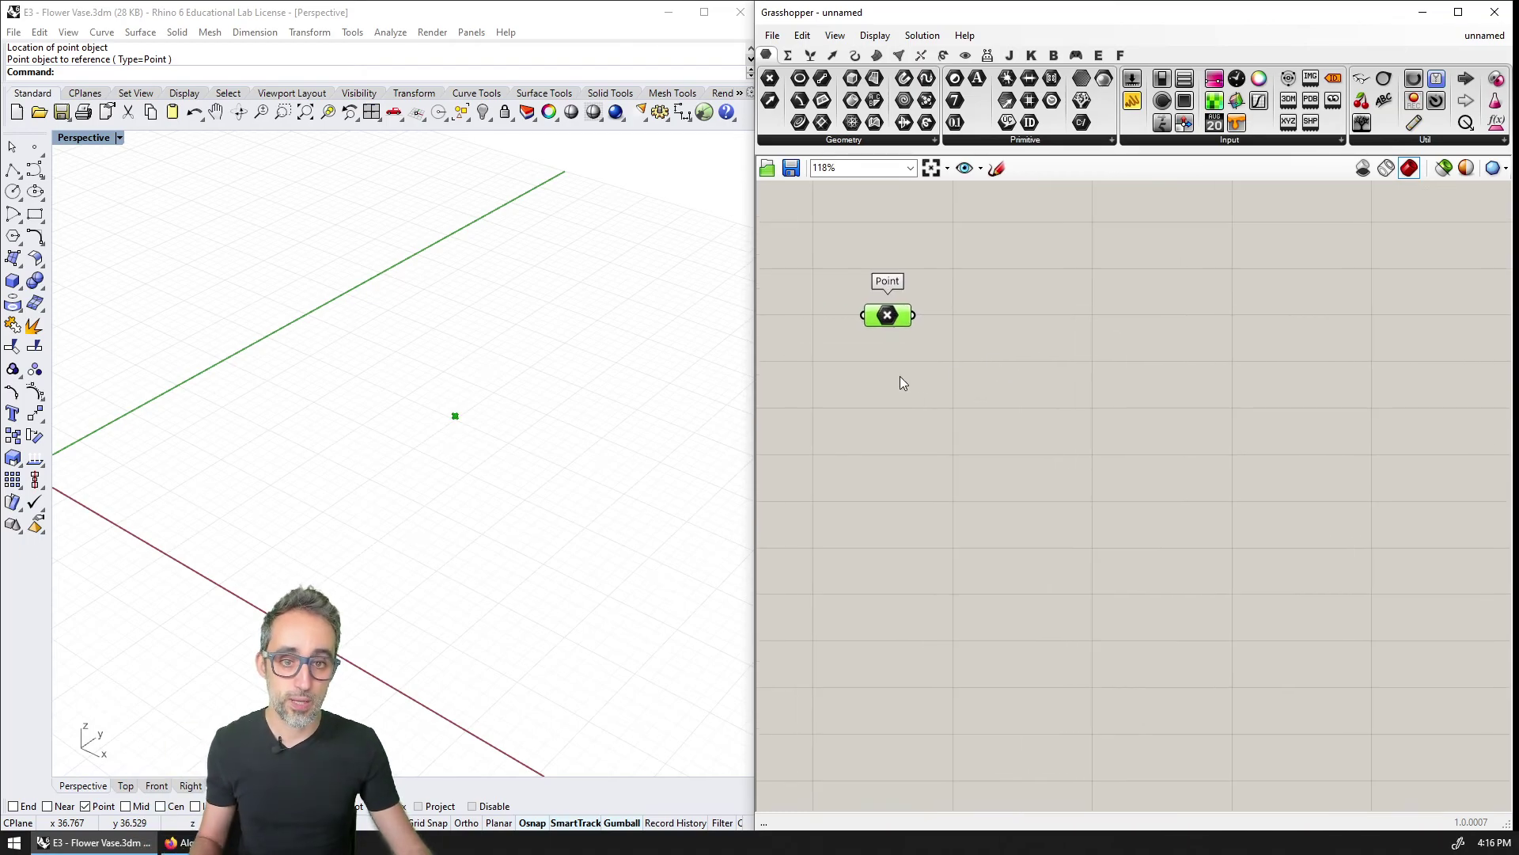
Add a number slider to the canvas beneath the Point parameter and adjust its placement.
double_click(894, 386)
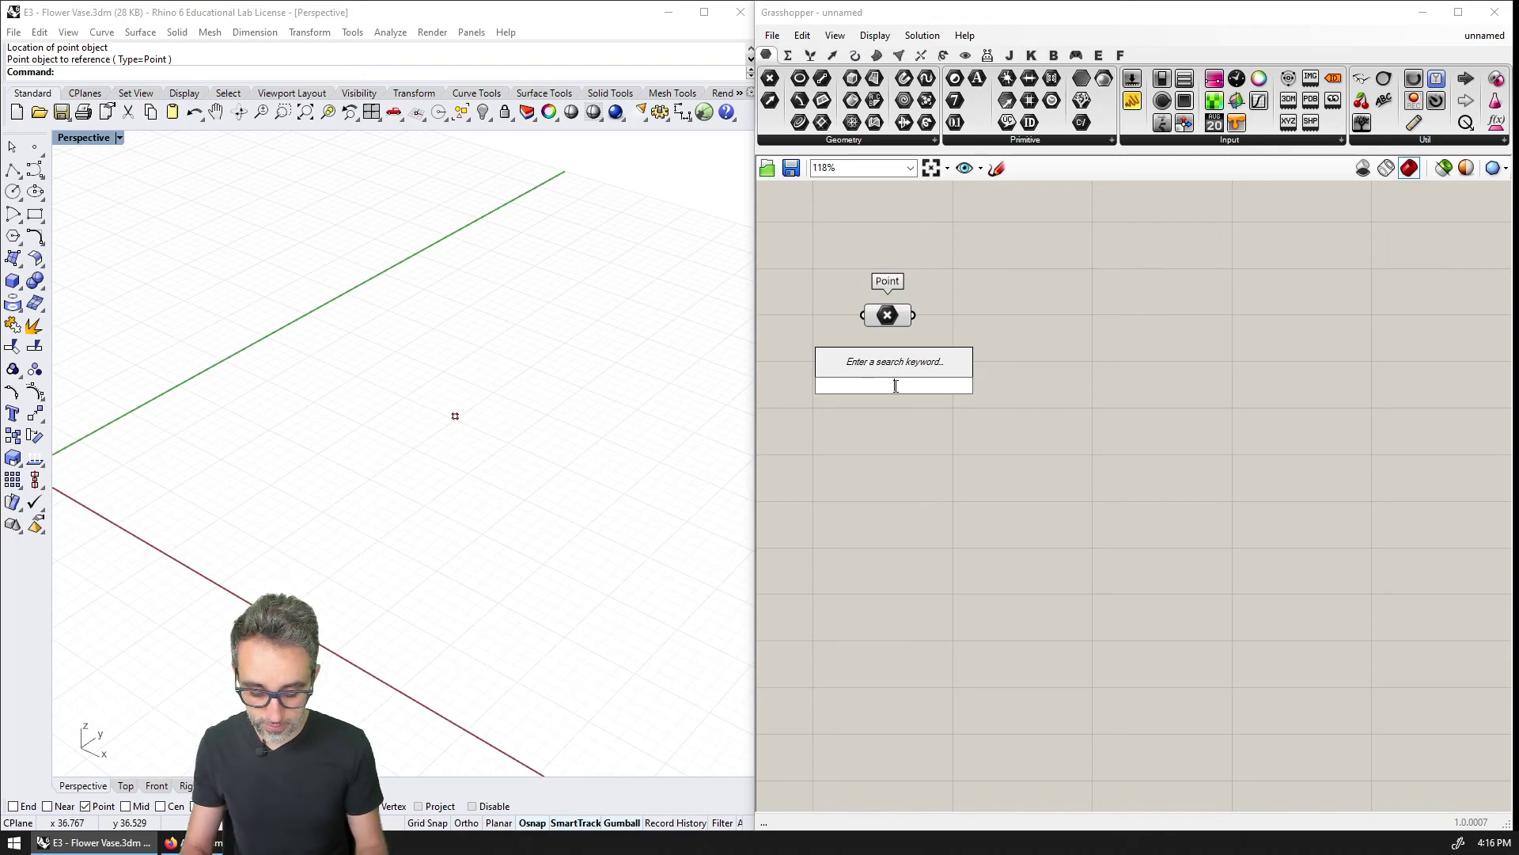
text(slider)
key(Up)
key(Return)
right_click(905, 386)
click(875, 434)
drag(920, 386, 941, 383)
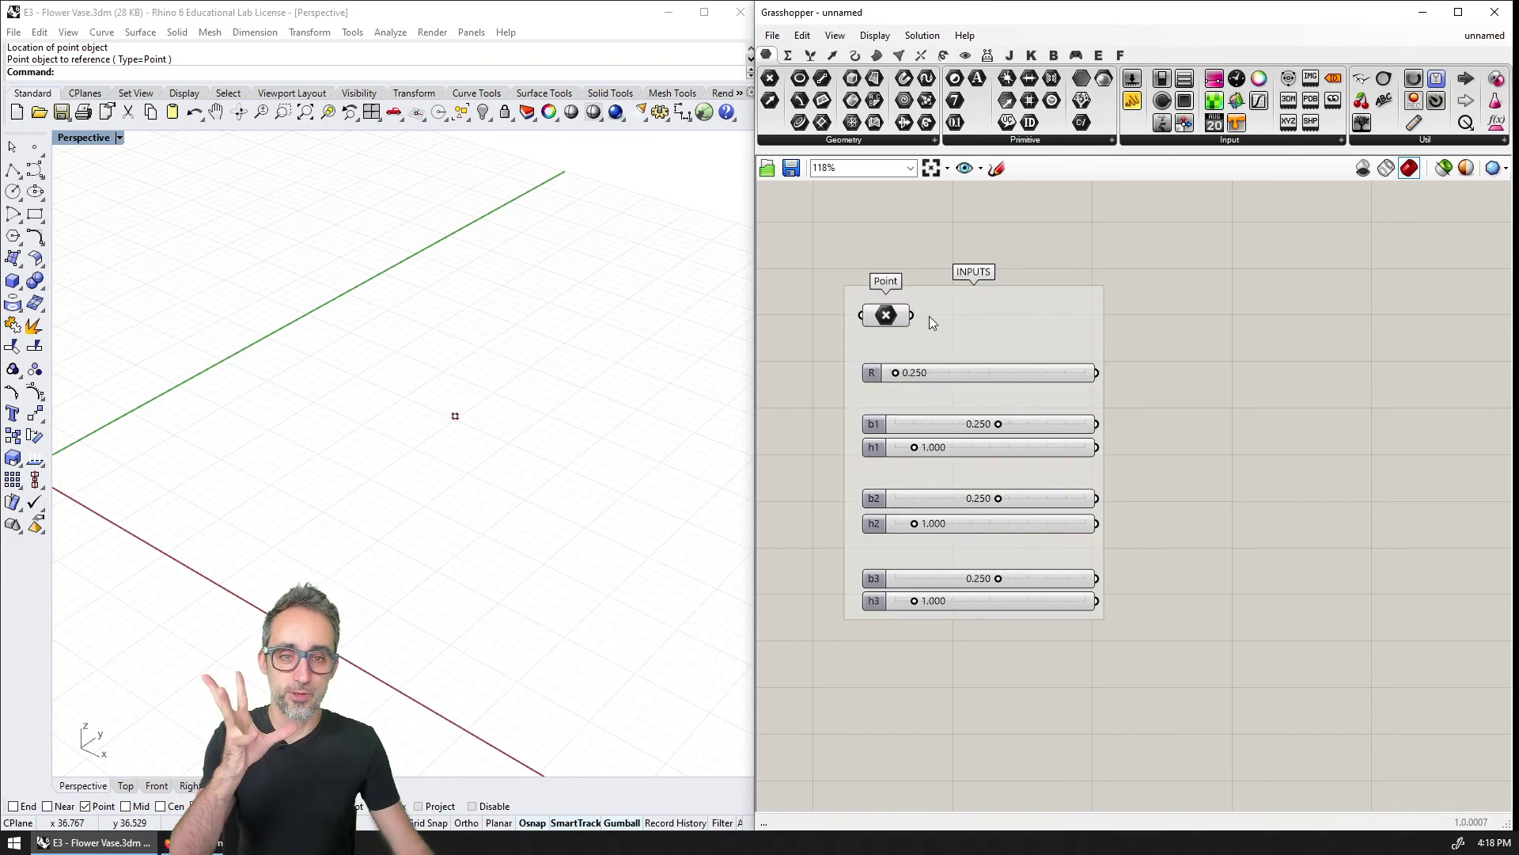
Review the grouped inputs: the base point, the radius slider R, and the b1–b3 and h1–h3 sliders.
click(887, 315)
click(956, 374)
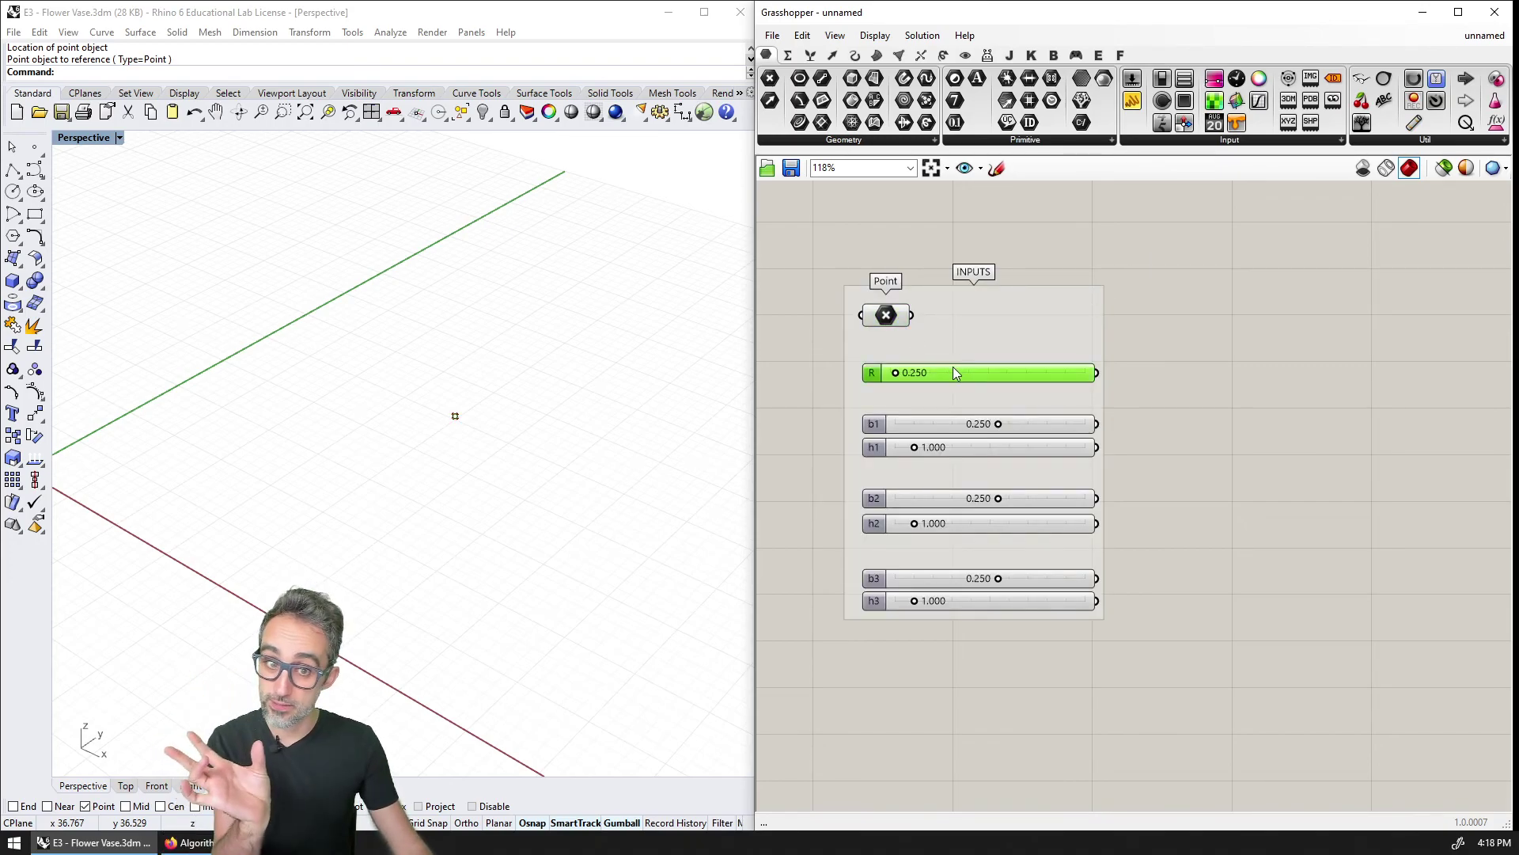
click(957, 426)
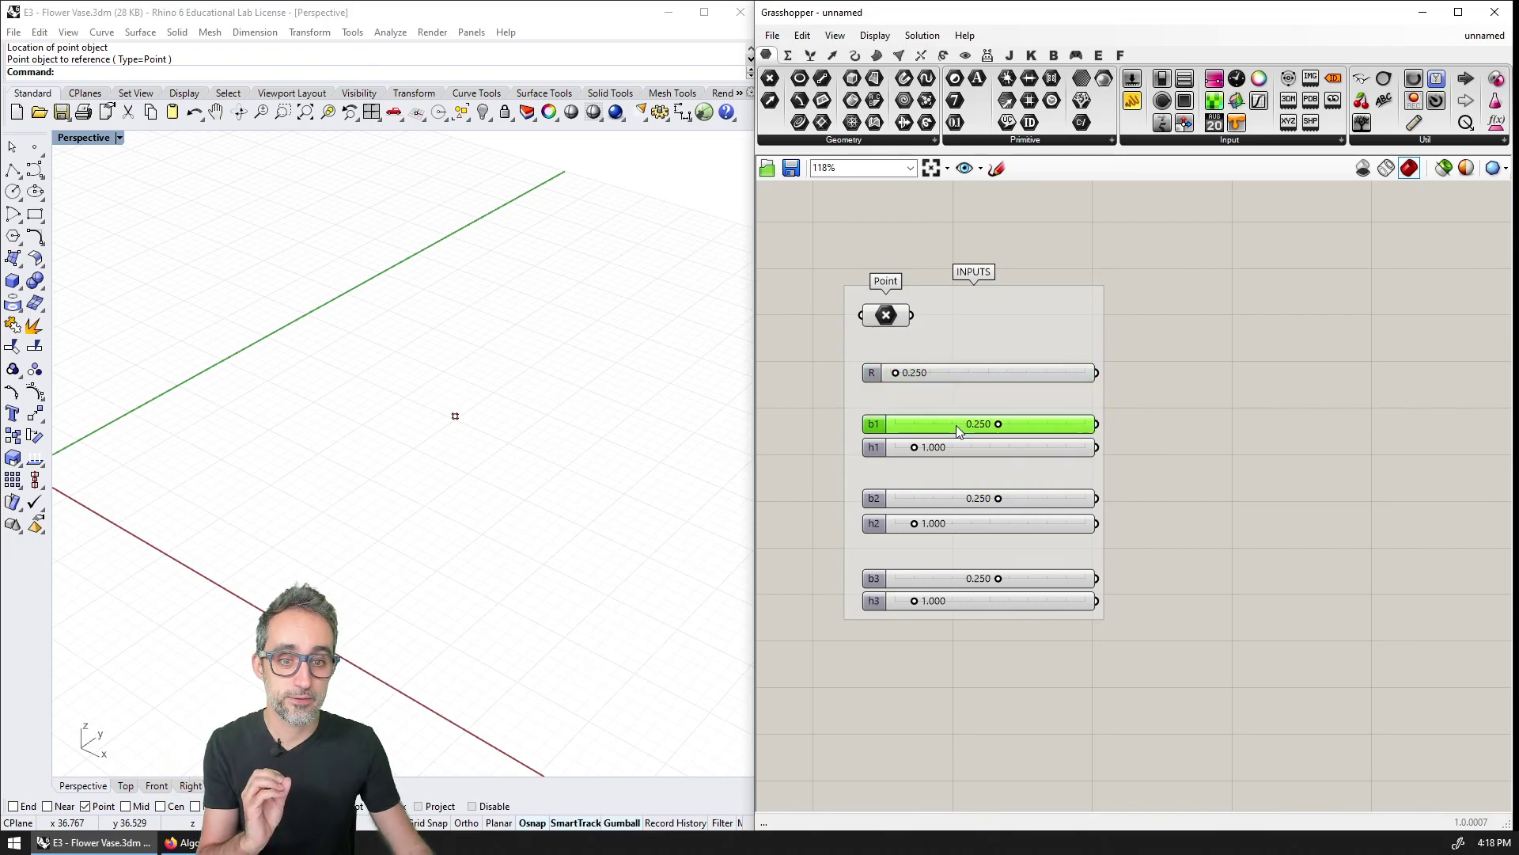
click(969, 501)
click(957, 578)
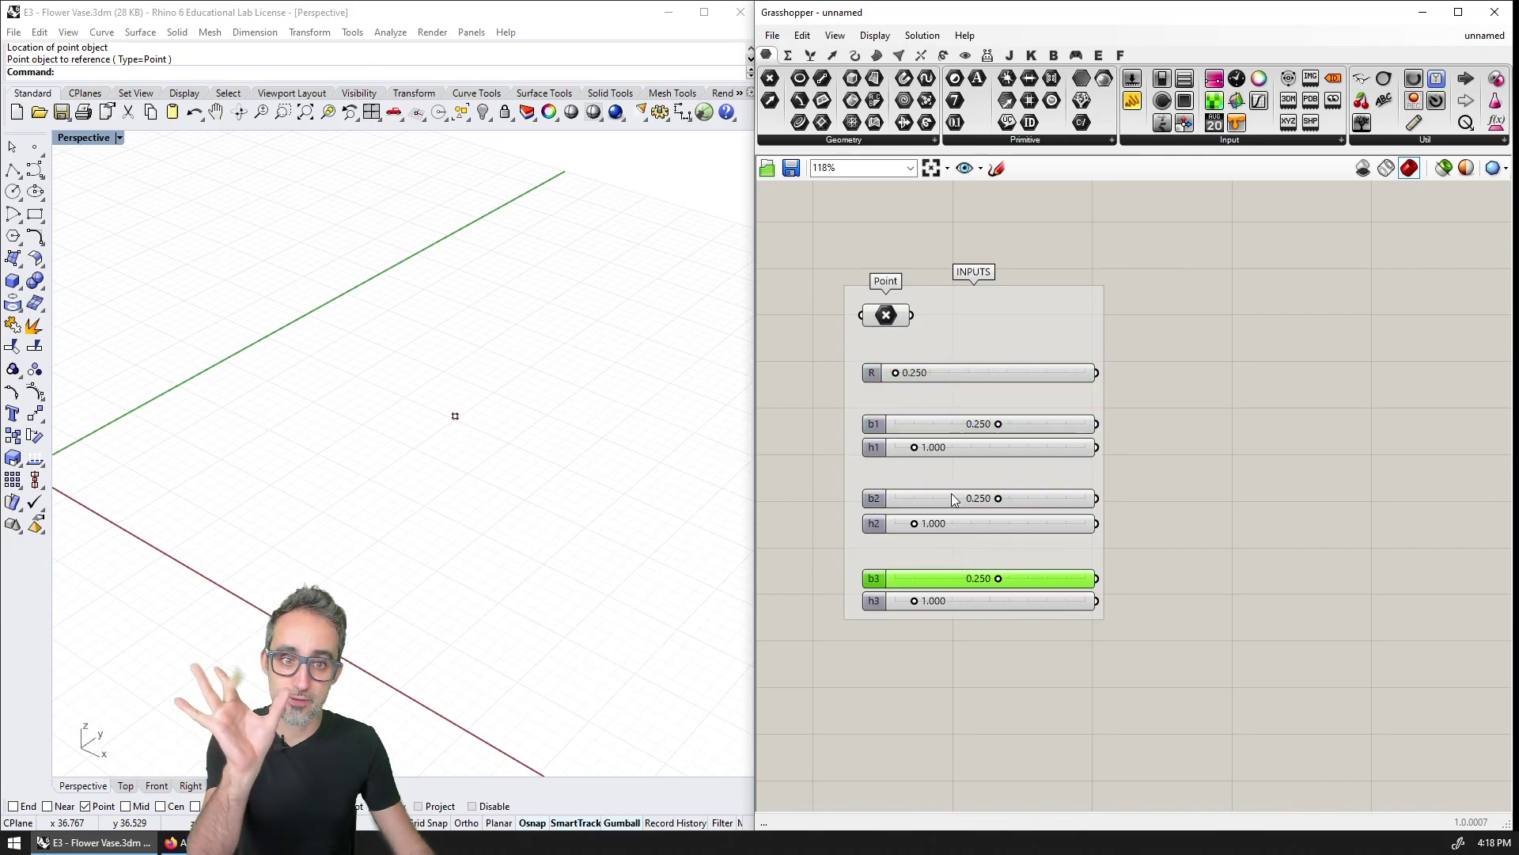
click(959, 424)
click(963, 480)
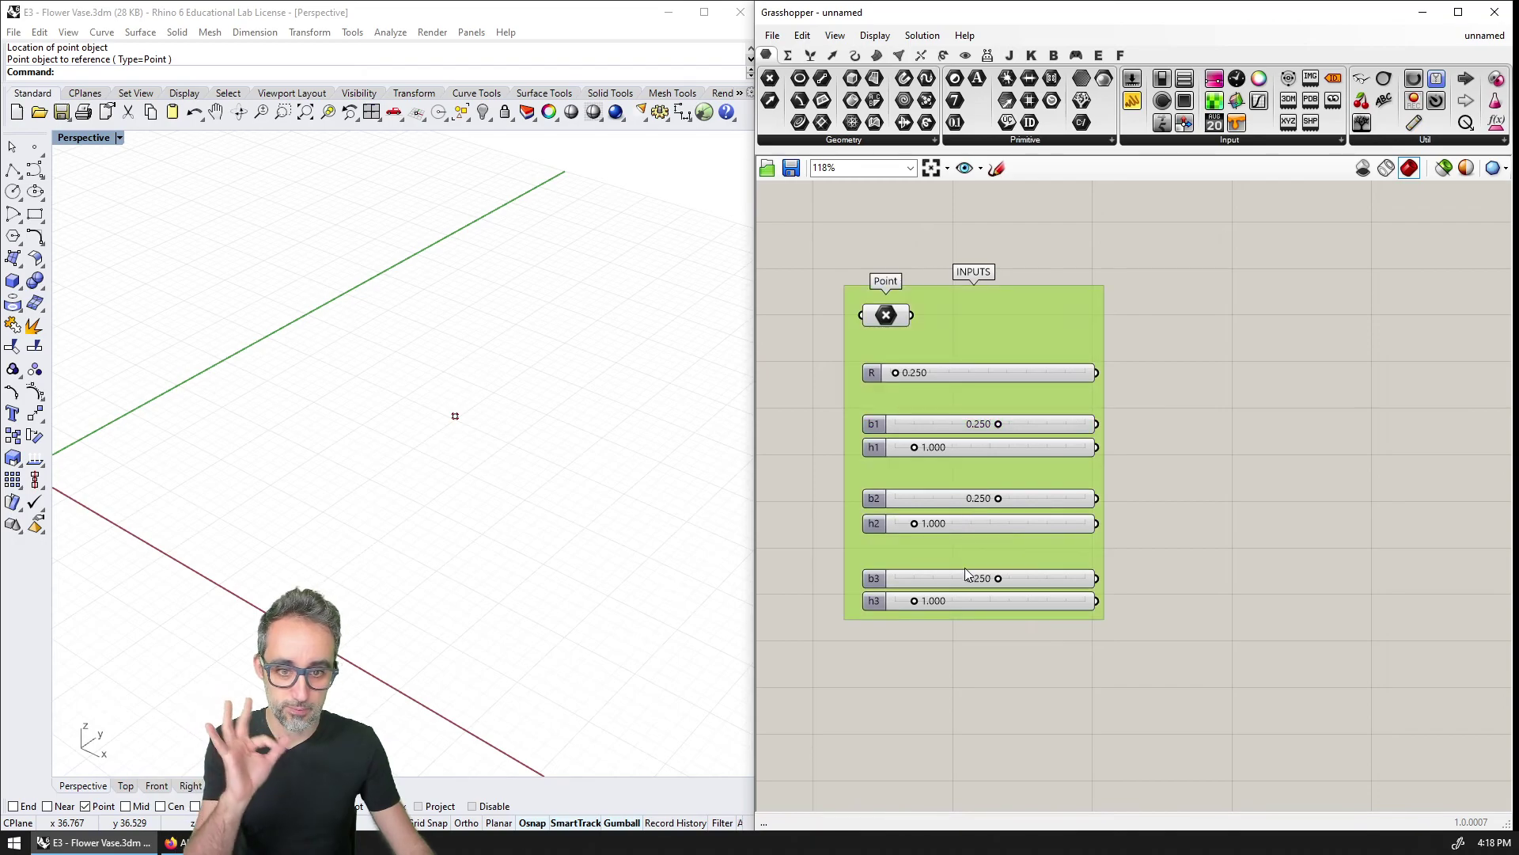
click(966, 576)
click(946, 446)
click(948, 524)
click(951, 602)
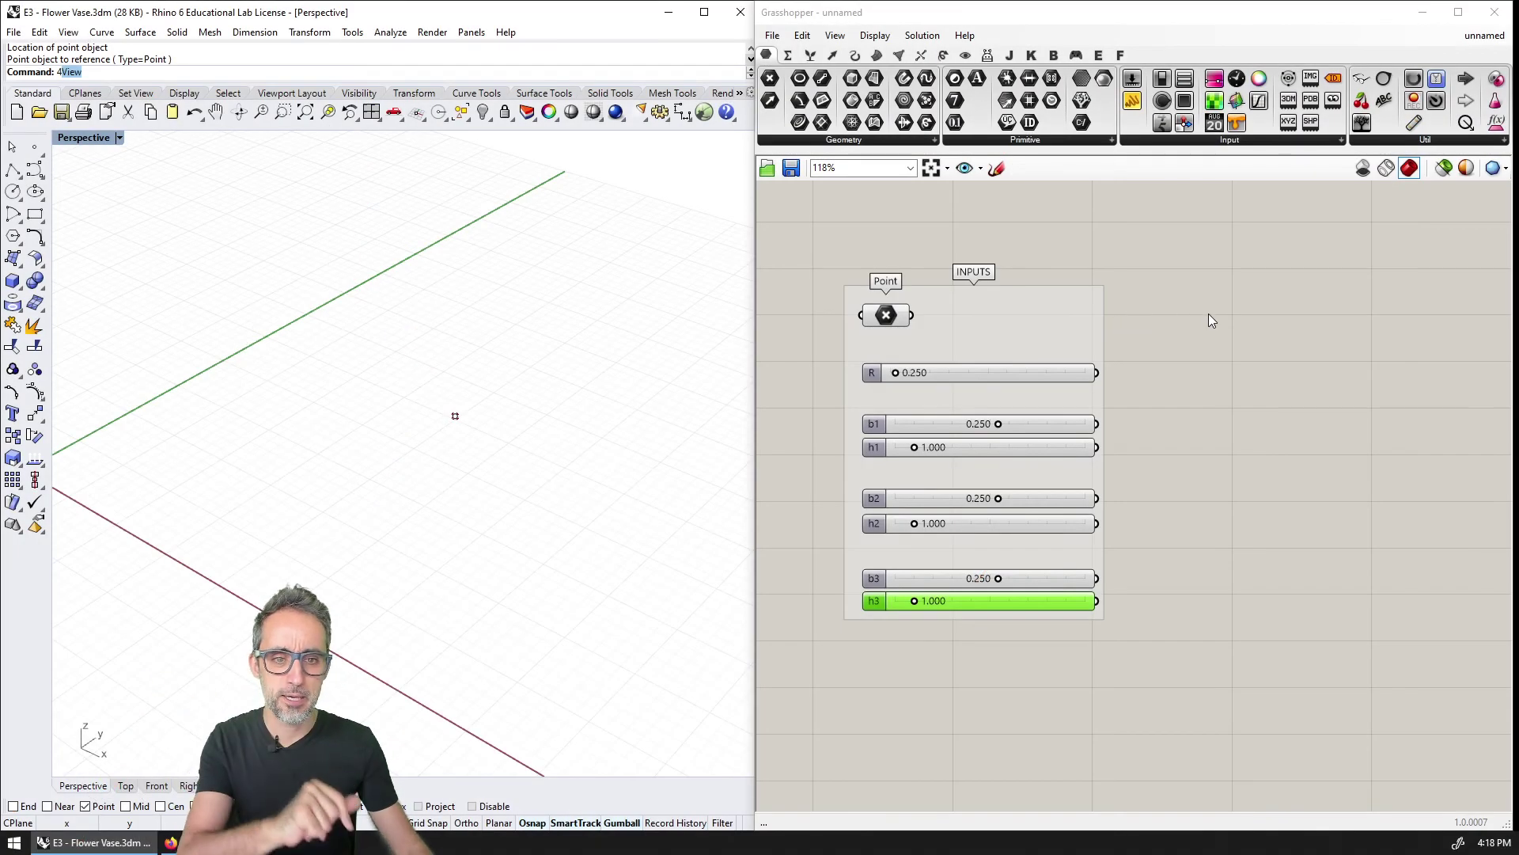
click(1208, 315)
scroll(1196, 324, down, 2)
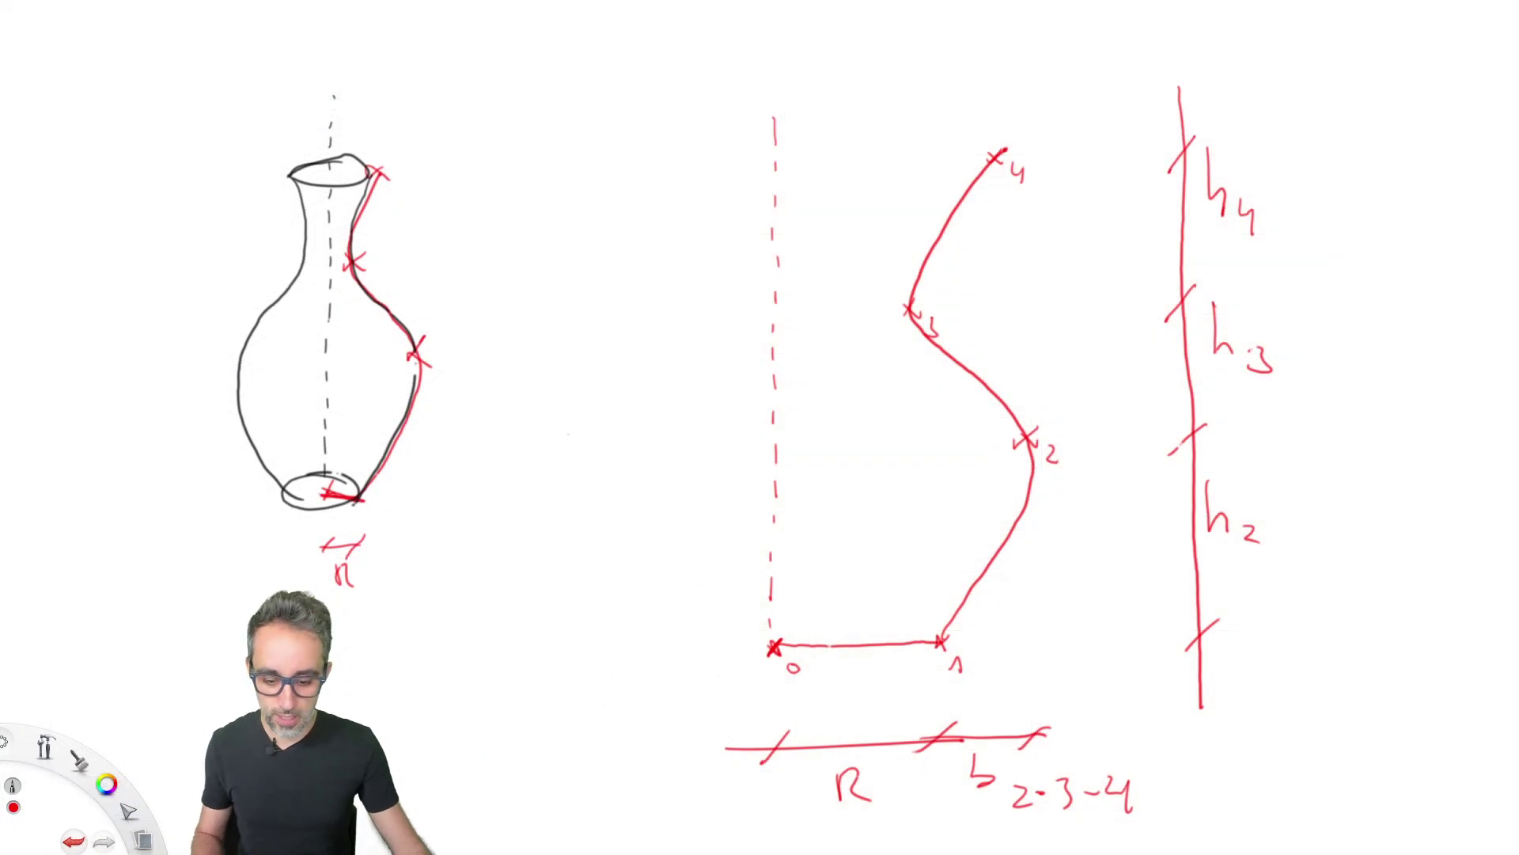
Circle profile points 0 and 1 in the hand-drawn vase sketch and undo both marks.
mouse_move(771, 611)
mouse_down()
mouse_move(794, 672)
mouse_move(771, 587)
mouse_up()
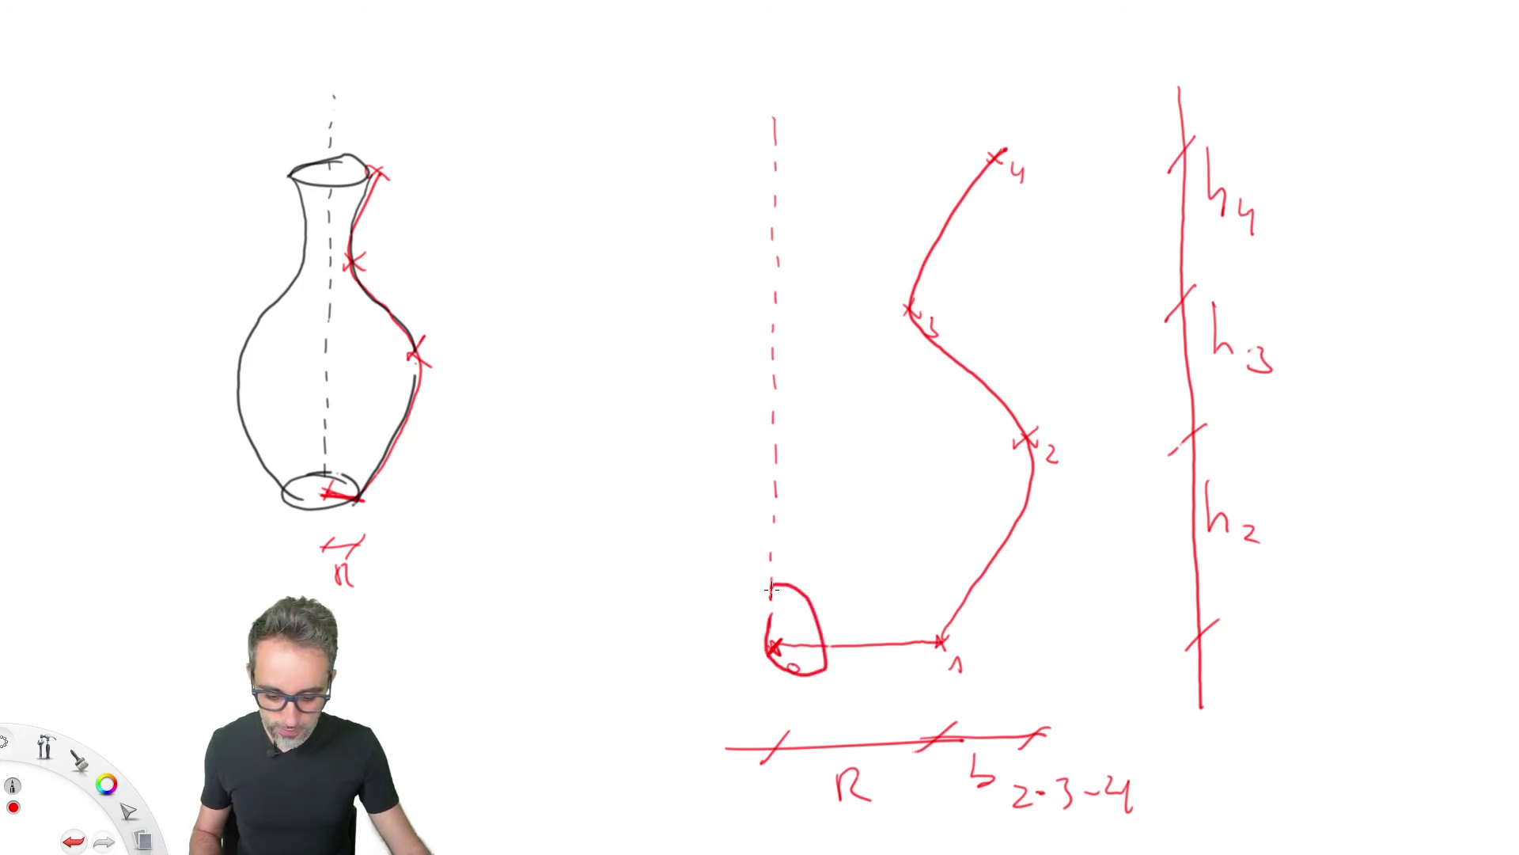
mouse_move(919, 644)
mouse_down()
mouse_move(972, 681)
mouse_move(956, 598)
mouse_up()
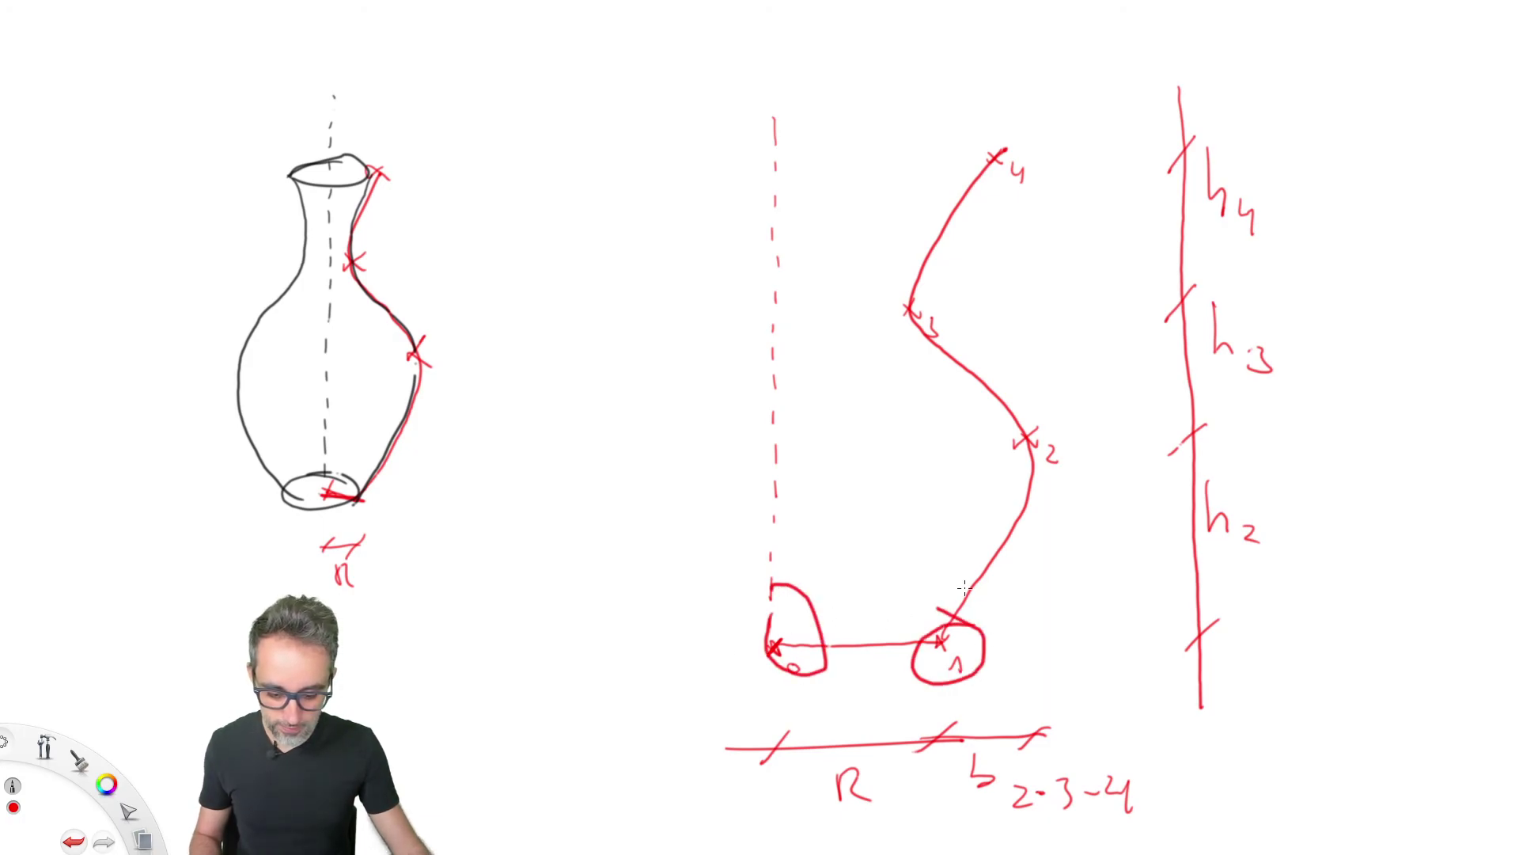
key(ctrl+z)
key(ctrl+z)
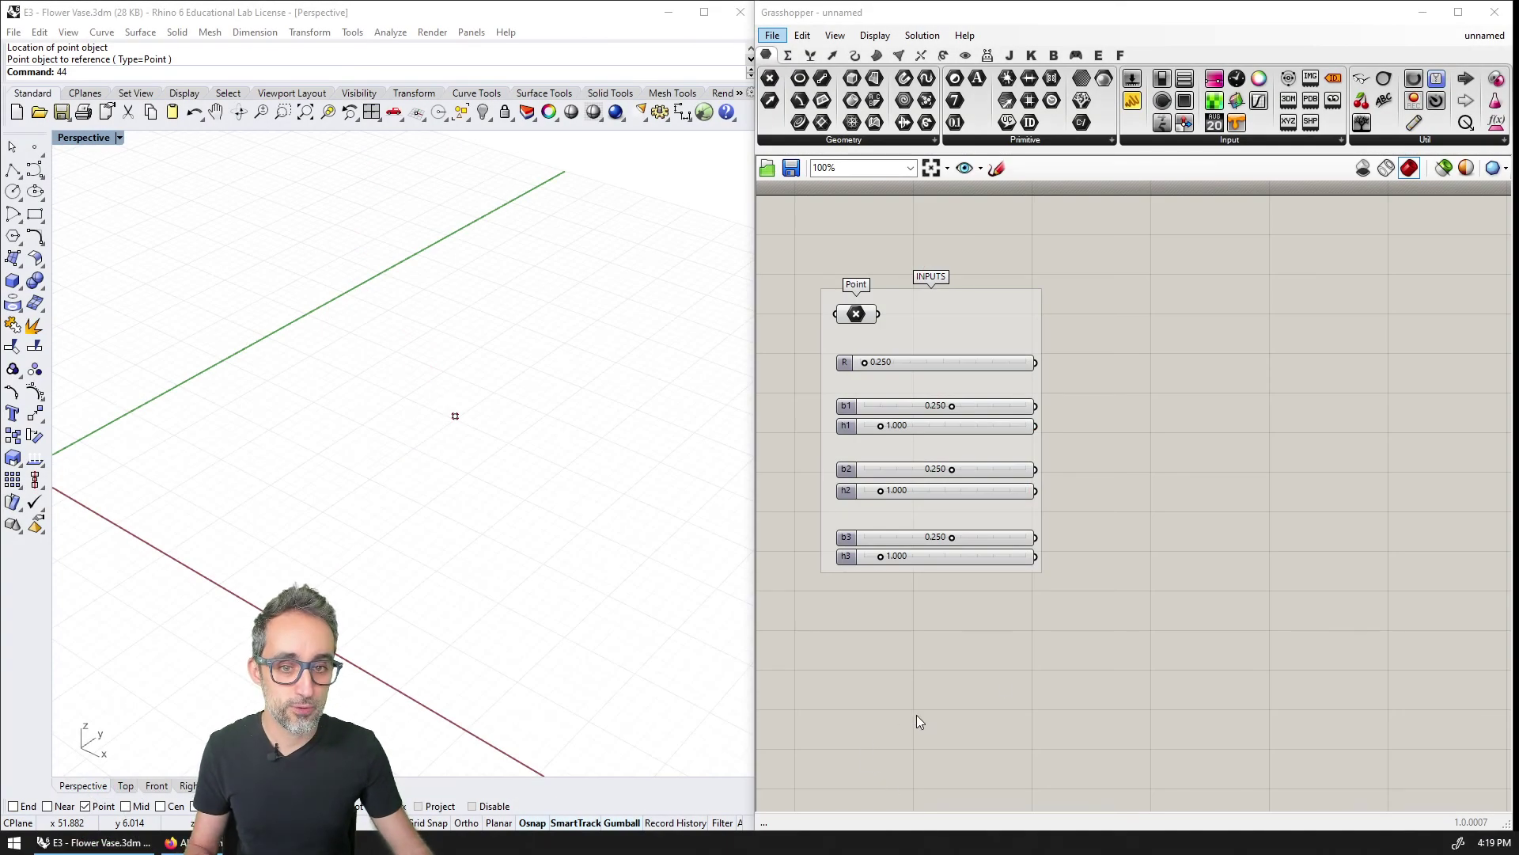
Add a Deconstruct point component beside the INPUTS group and feed it the referenced Point.
double_click(1169, 357)
text(d)
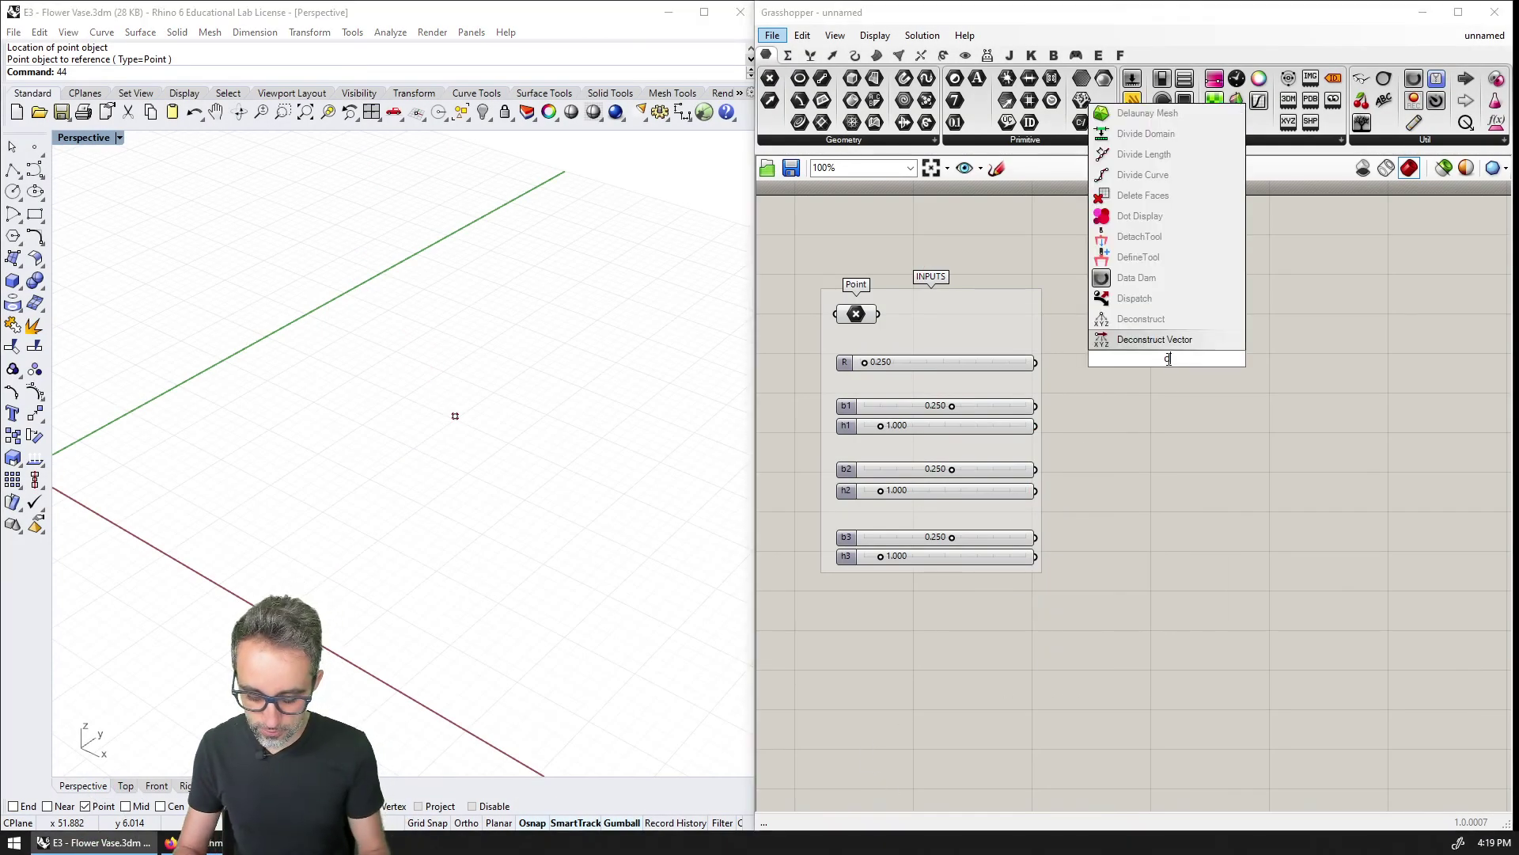
text(eco)
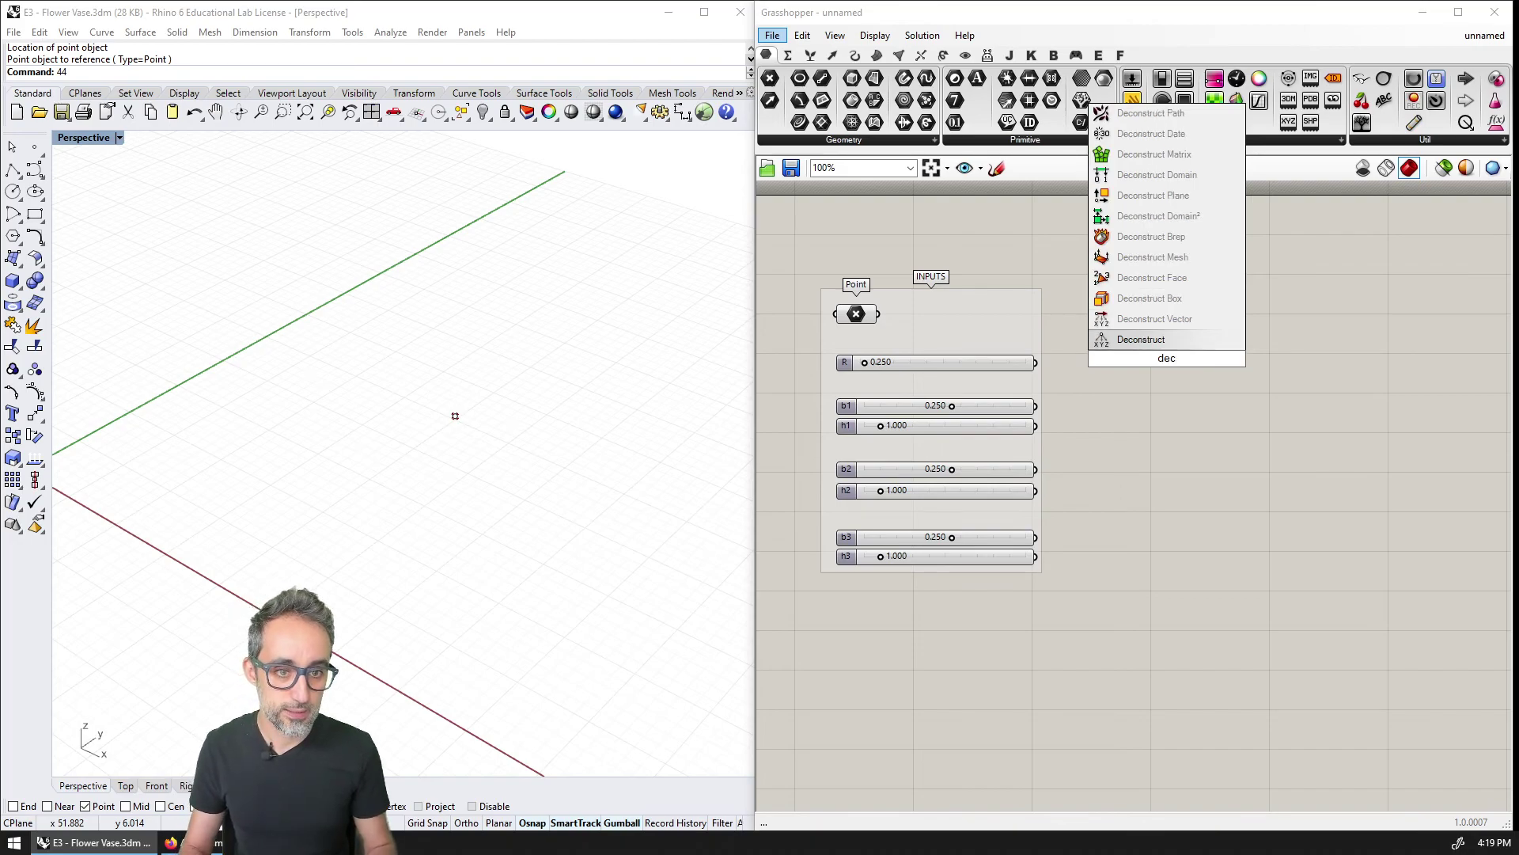
key(Return)
drag(877, 314, 1243, 316)
Add an Addition component that sums the radius R and the deconstructed point's X coordinate.
double_click(1339, 324)
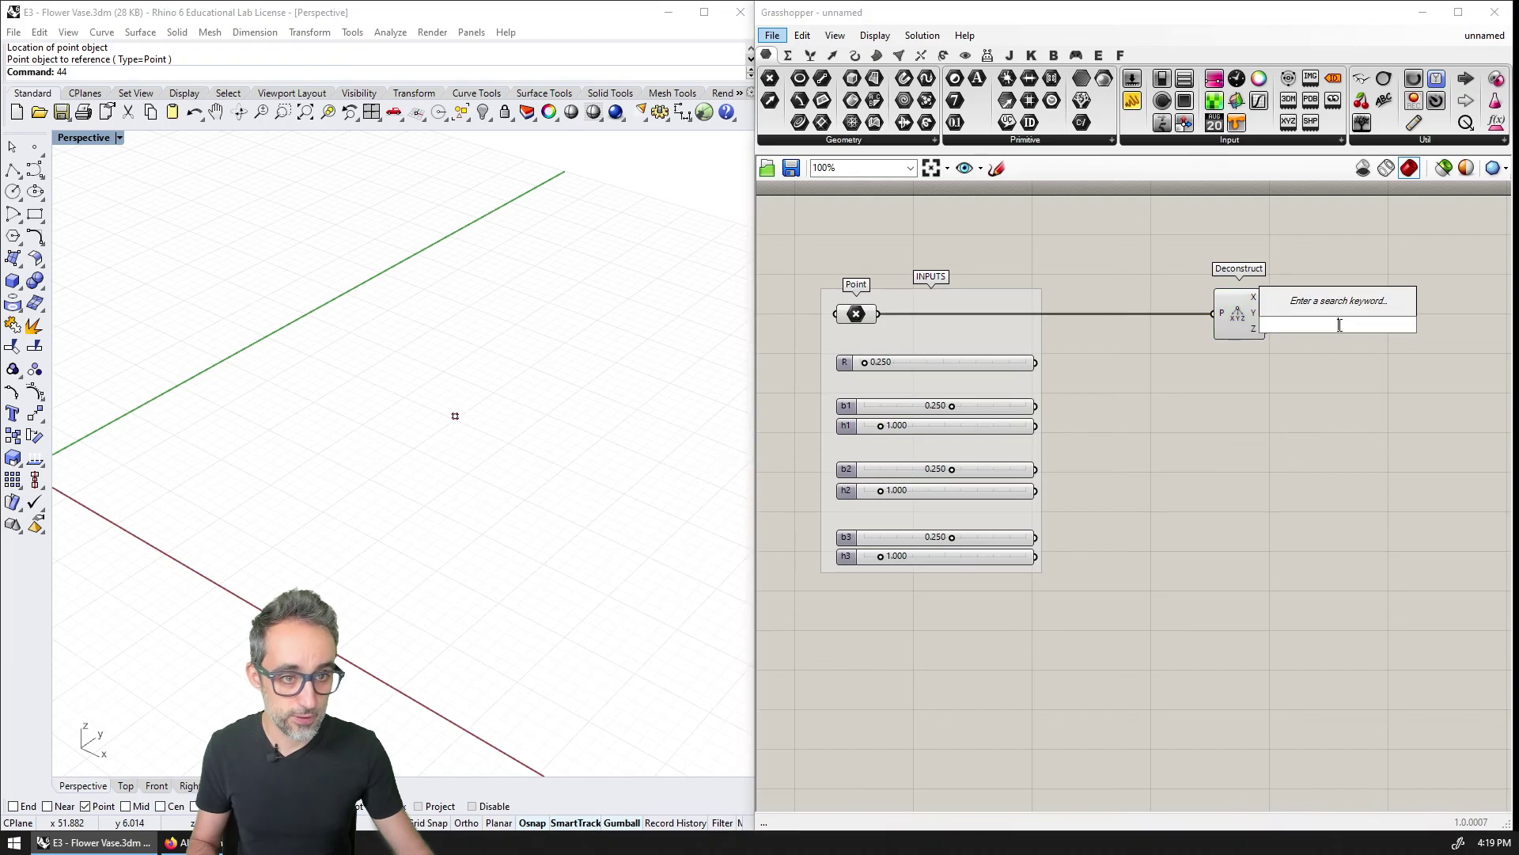
text(add)
key(Return)
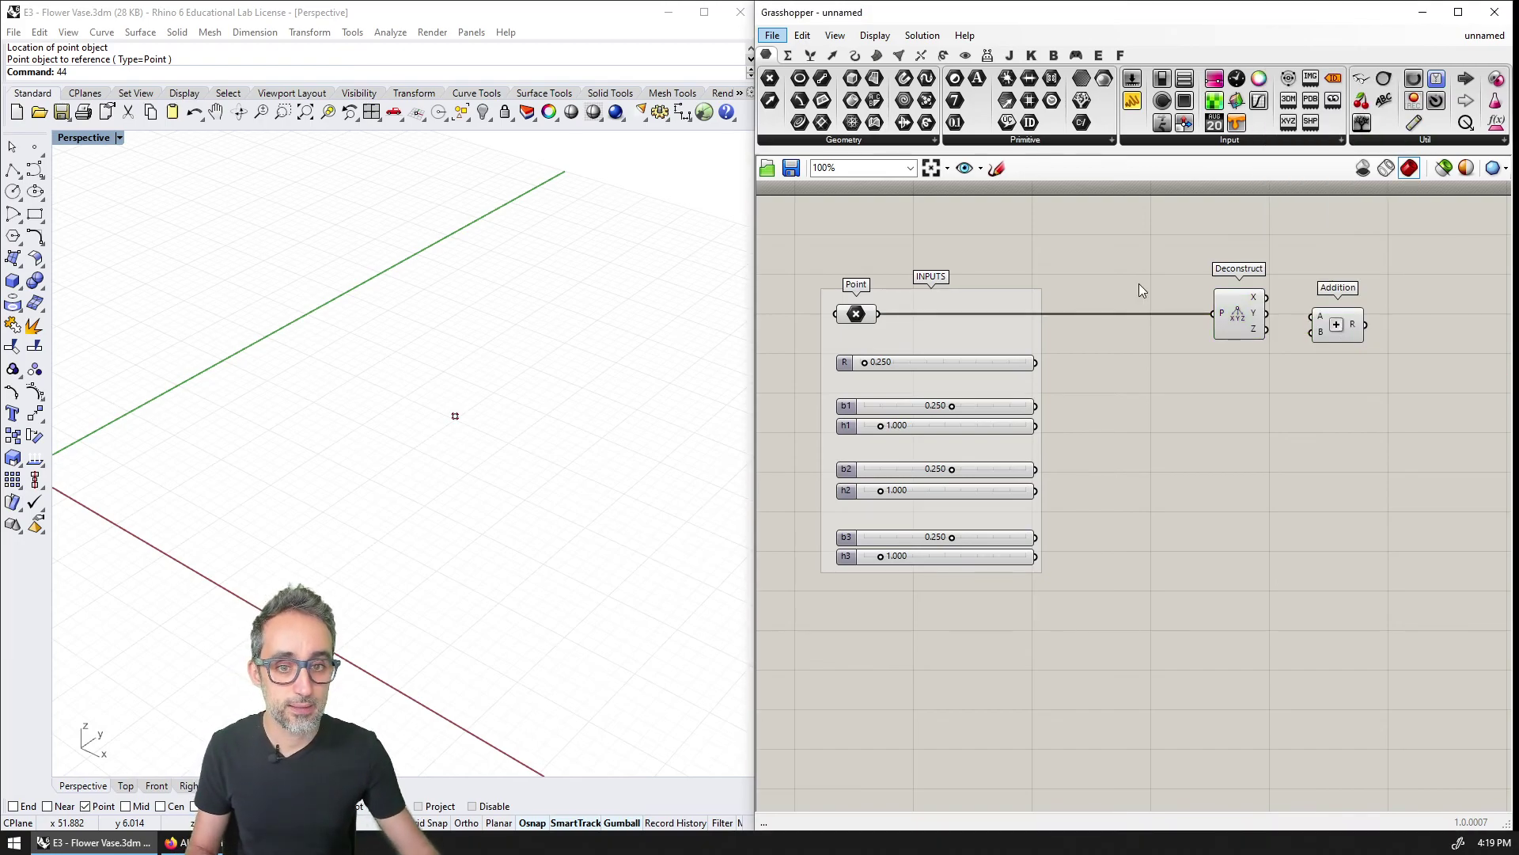
drag(1037, 361, 1345, 278)
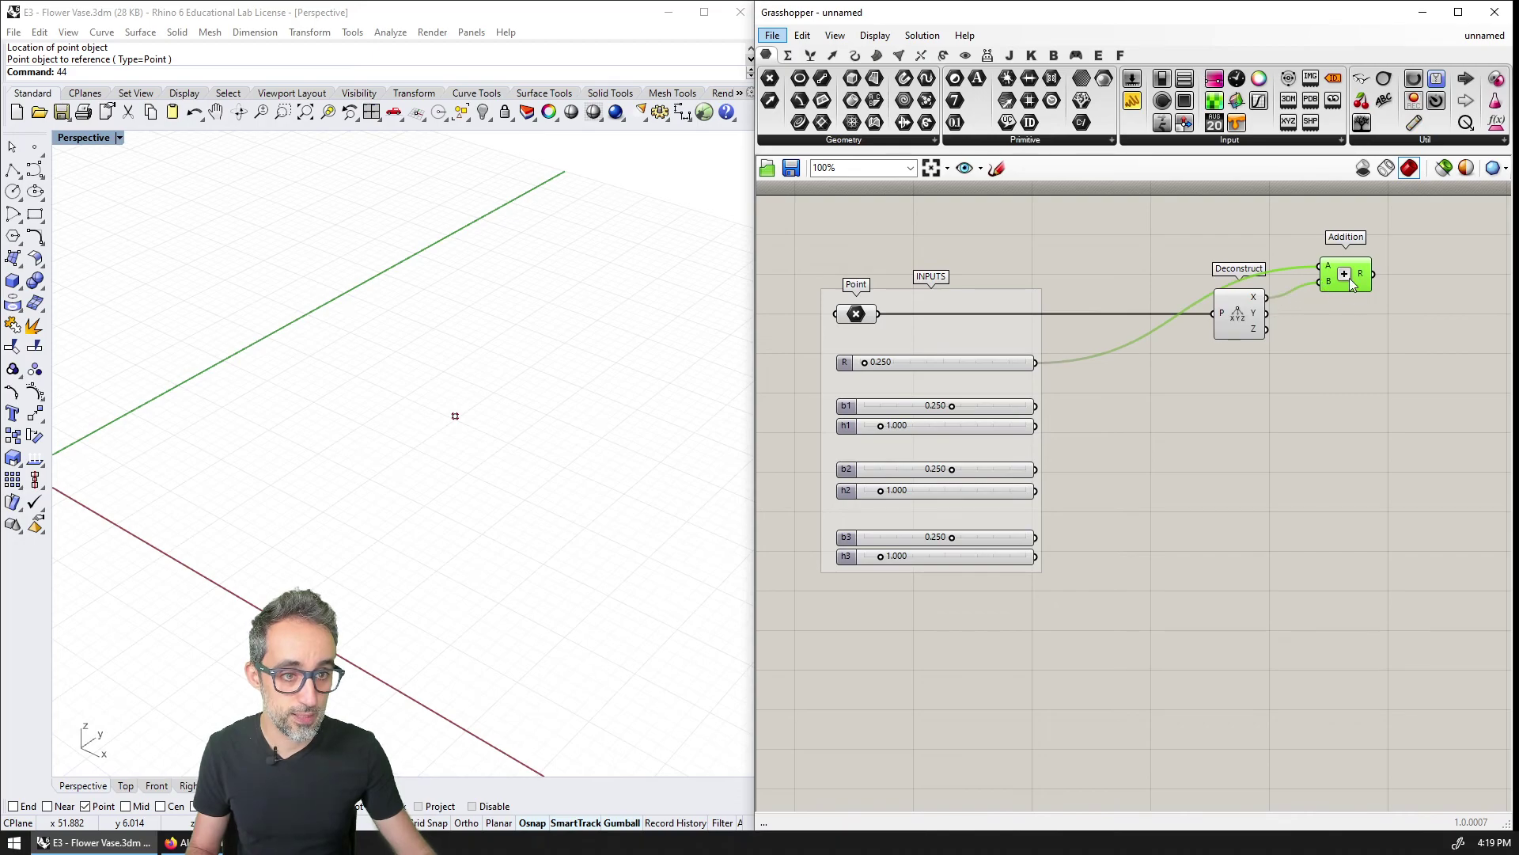
Add a Construct Point component using the addition result as X and the deconstructed Y and Z coordinates.
right_drag(1375, 337, 1347, 339)
double_click(1347, 338)
text(constr)
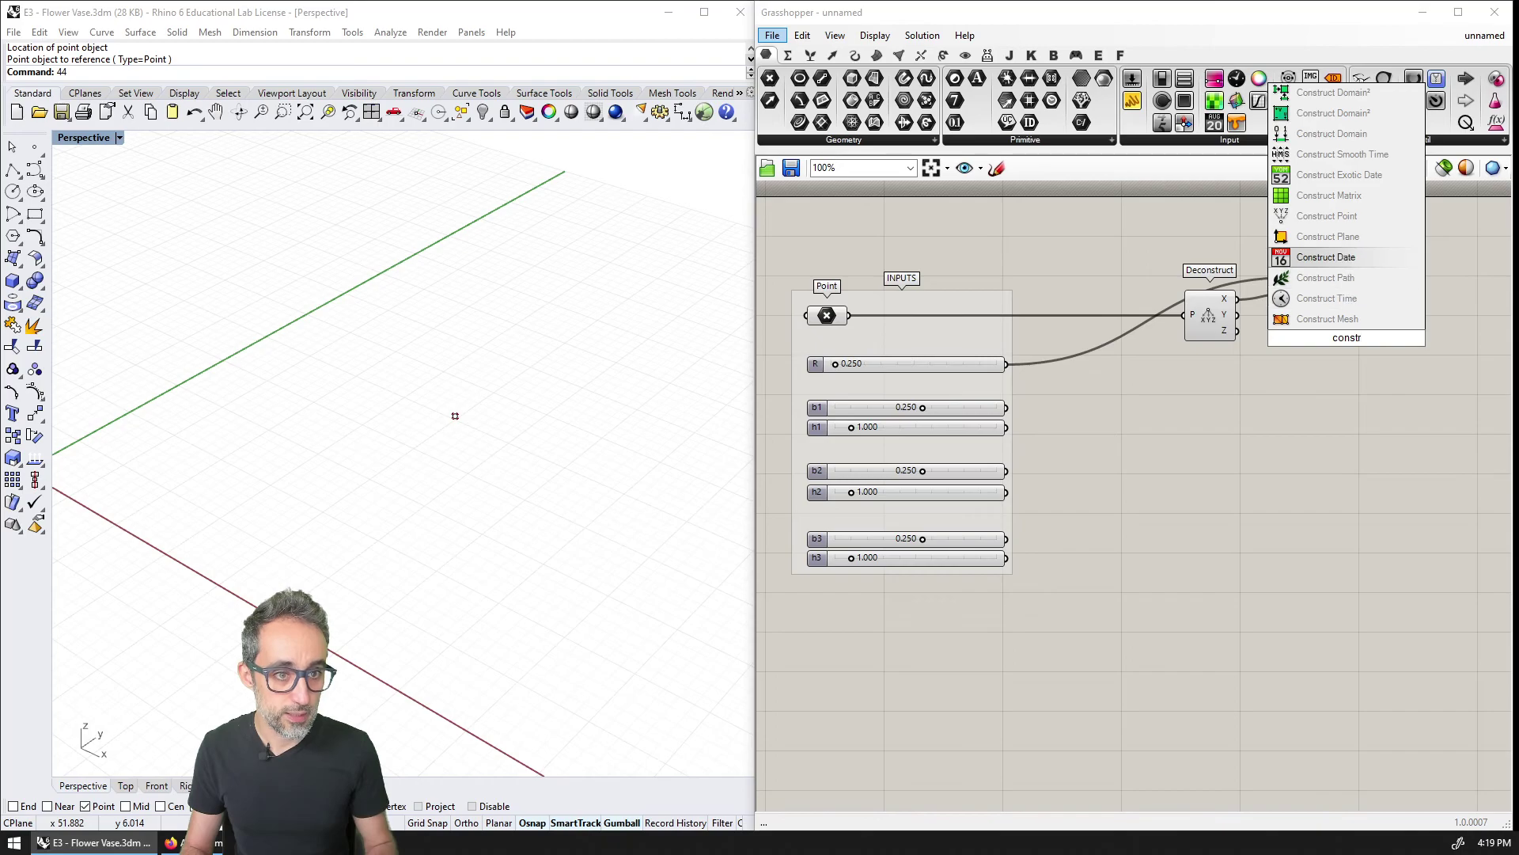
click(1327, 216)
drag(1360, 338, 1423, 319)
drag(1341, 285, 1380, 302)
drag(1237, 315, 1380, 333)
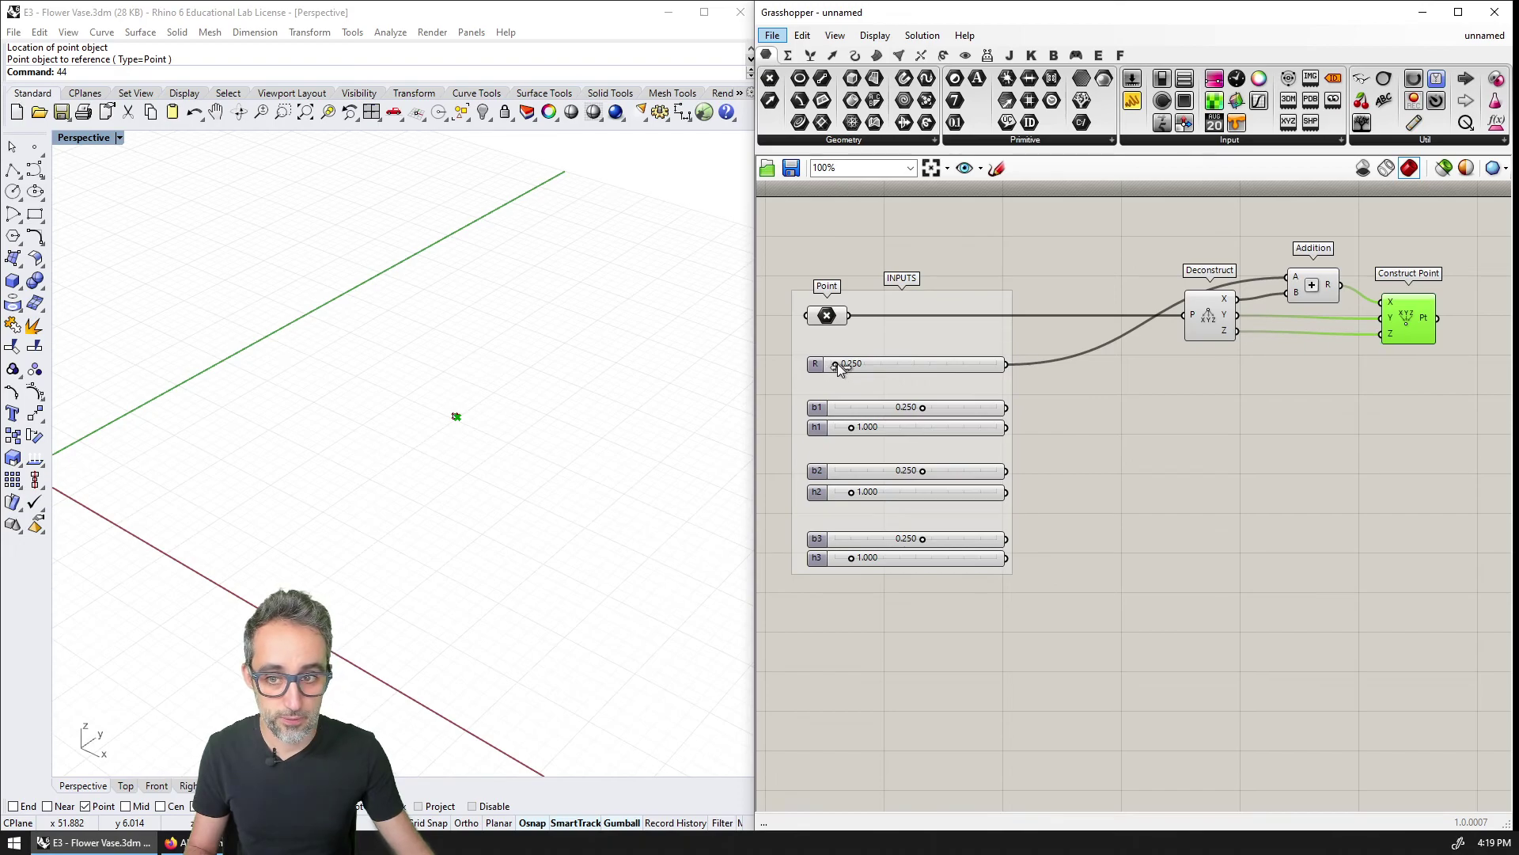
Set the radius slider R to 3.551 with the points framed closely in the Rhino view.
shift+right_drag(485, 405, 511, 456)
scroll(482, 460, up, 4)
Group the Deconstruct, Addition and Construct Point components and name the group POINT 1.
right_drag(1459, 321, 1377, 315)
drag(1408, 257, 1112, 362)
key(ctrl+g)
right_click(1186, 269)
text(POINT)
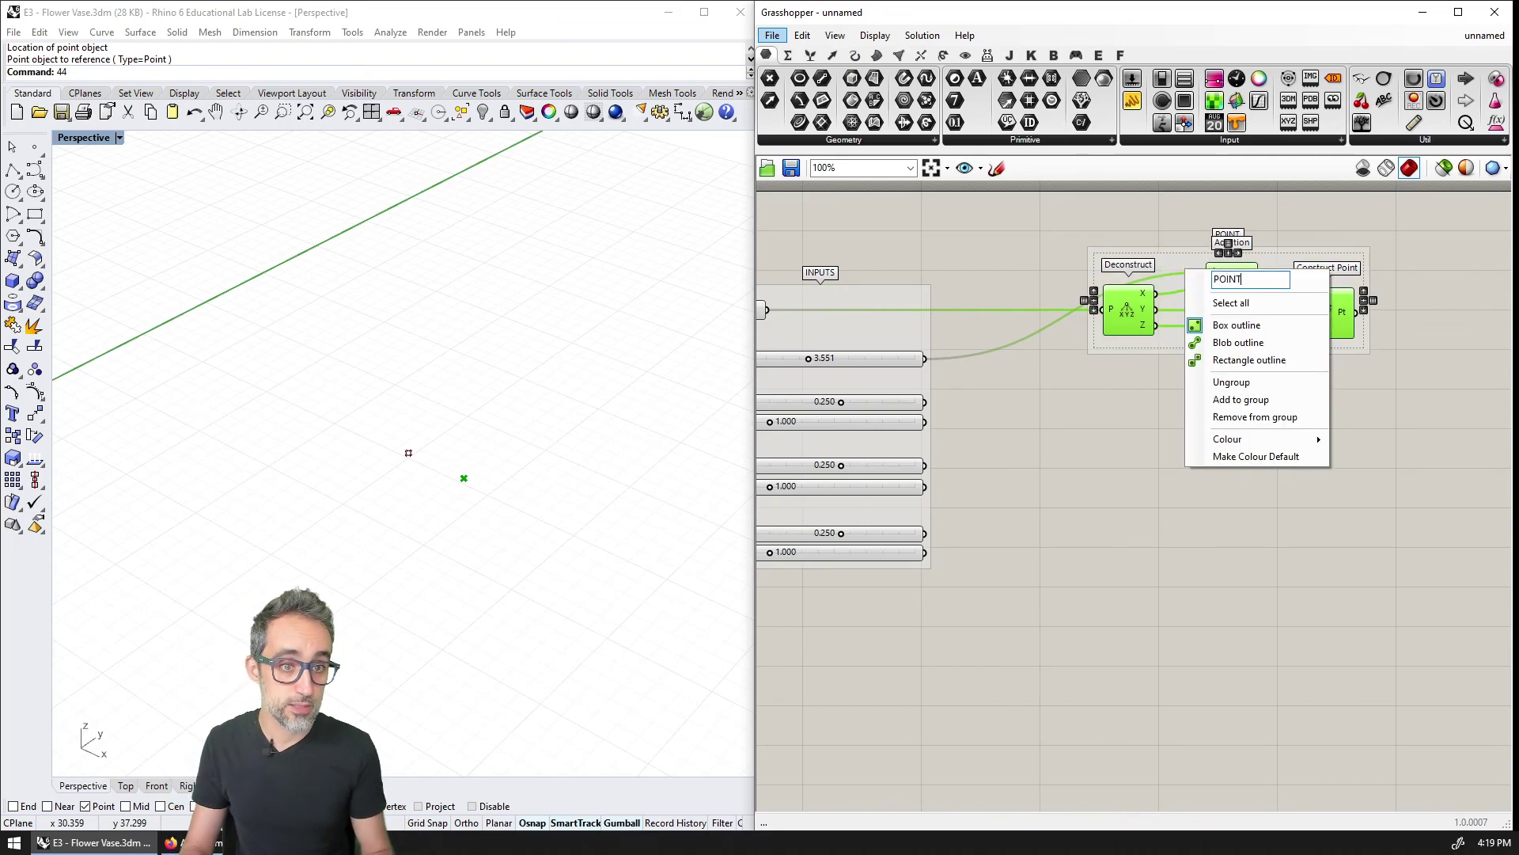
text( 1)
key(Return)
click(1137, 383)
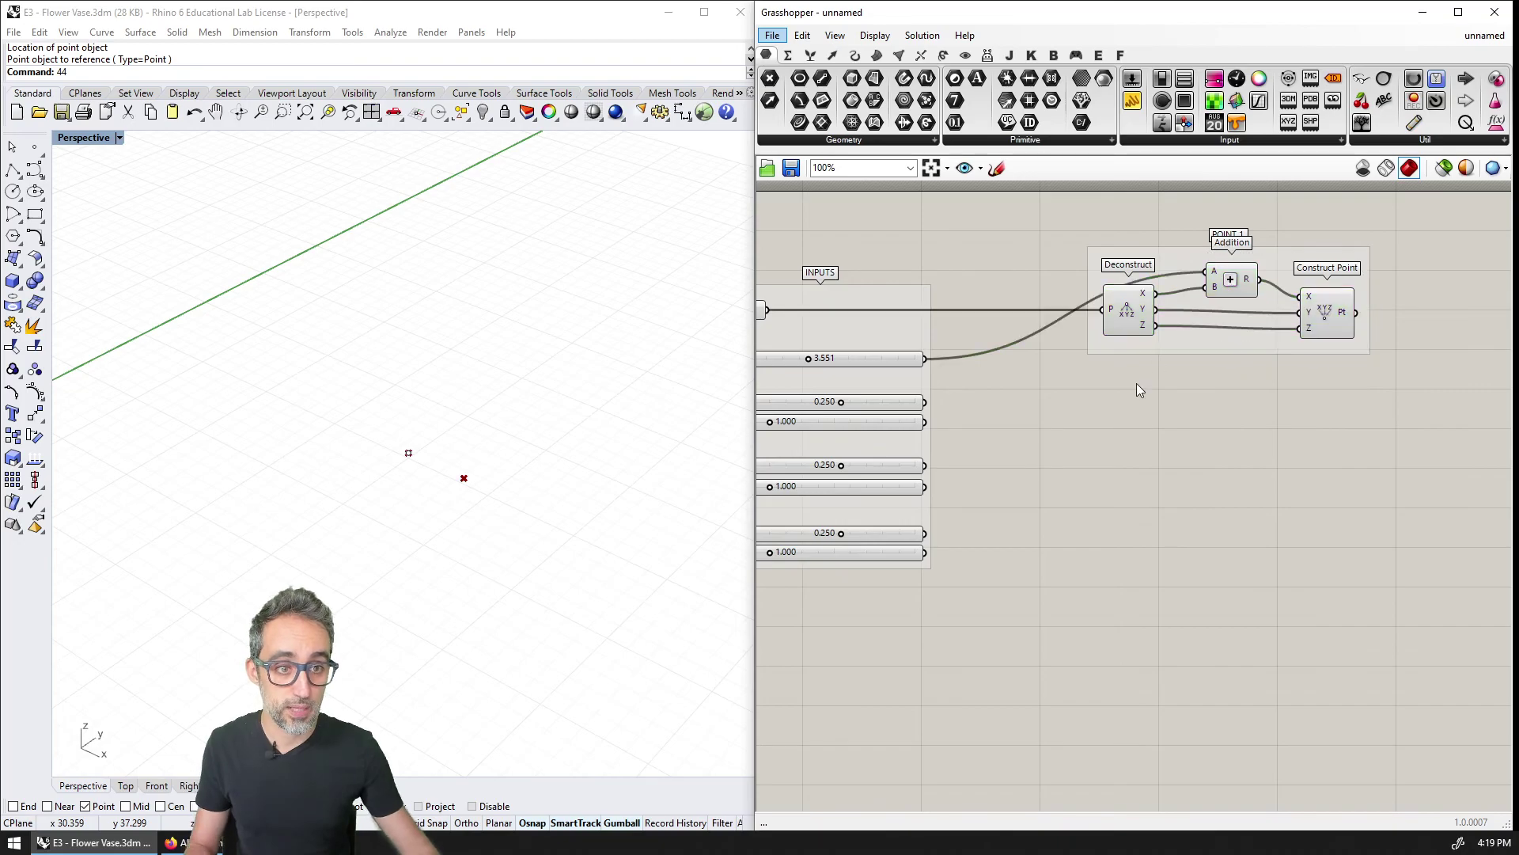
Add a second Deconstruct component below the POINT 1 group and feed it that group's constructed point.
double_click(1209, 417)
text(decon)
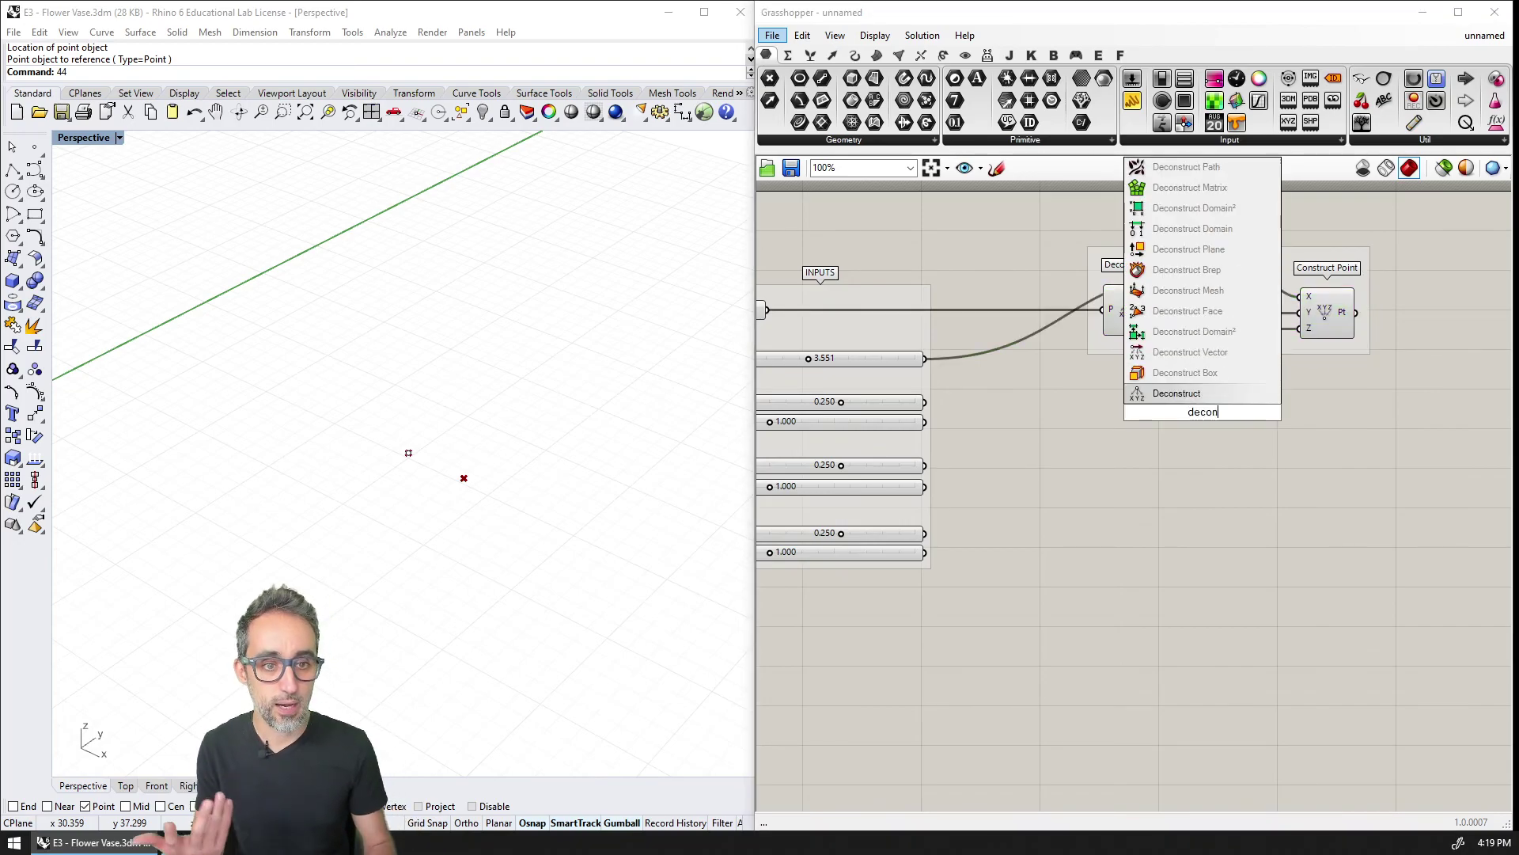
key(Return)
drag(1357, 314, 1134, 422)
right_drag(1054, 416, 1155, 384)
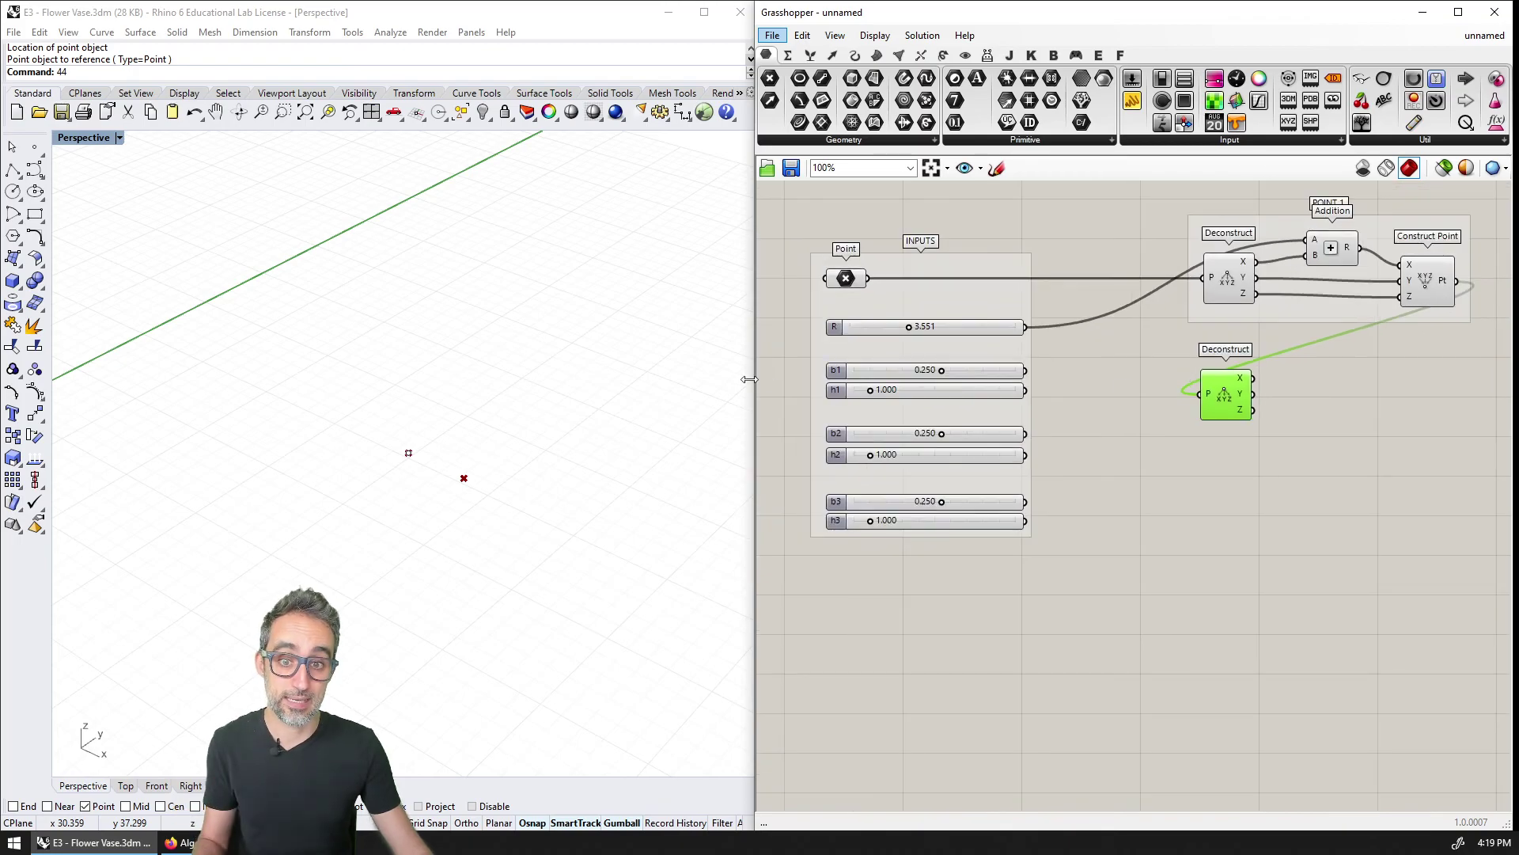
Widen the Grasshopper window and place the second Deconstruct component clear of the POINT 1 group.
drag(757, 385, 640, 385)
drag(1096, 395, 1093, 377)
scroll(1114, 376, up, 1)
right_drag(1114, 374, 1239, 436)
click(1237, 448)
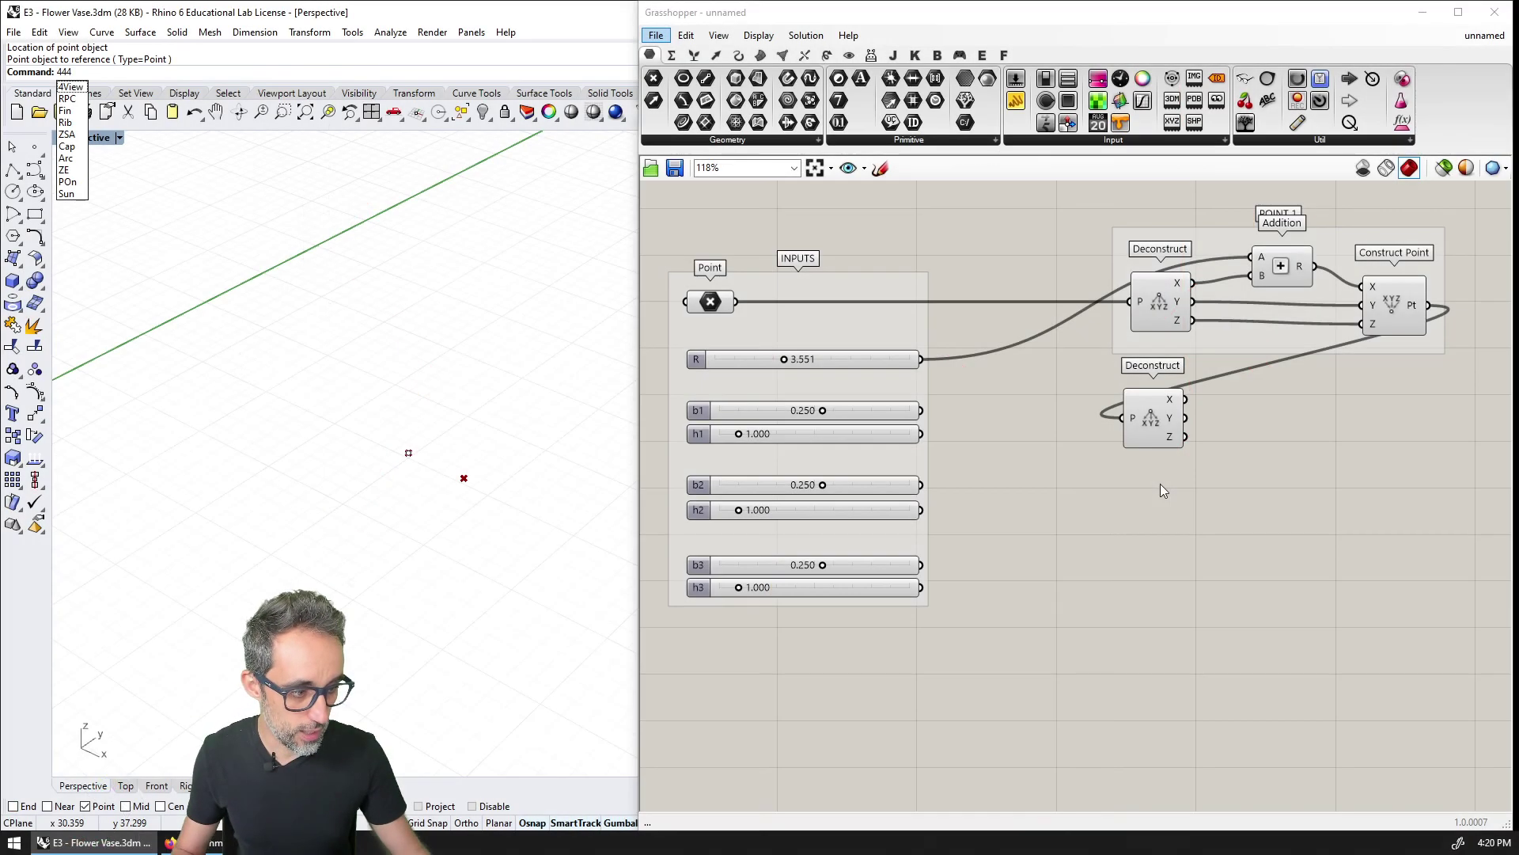
click(1155, 439)
Add an Addition component that sums slider b1 and the X coordinate from the second Deconstruct.
click(1240, 431)
double_click(1239, 431)
text(add)
key(Return)
mouse_move(1230, 430)
mouse_down()
mouse_move(1263, 417)
mouse_move(1239, 427)
mouse_up()
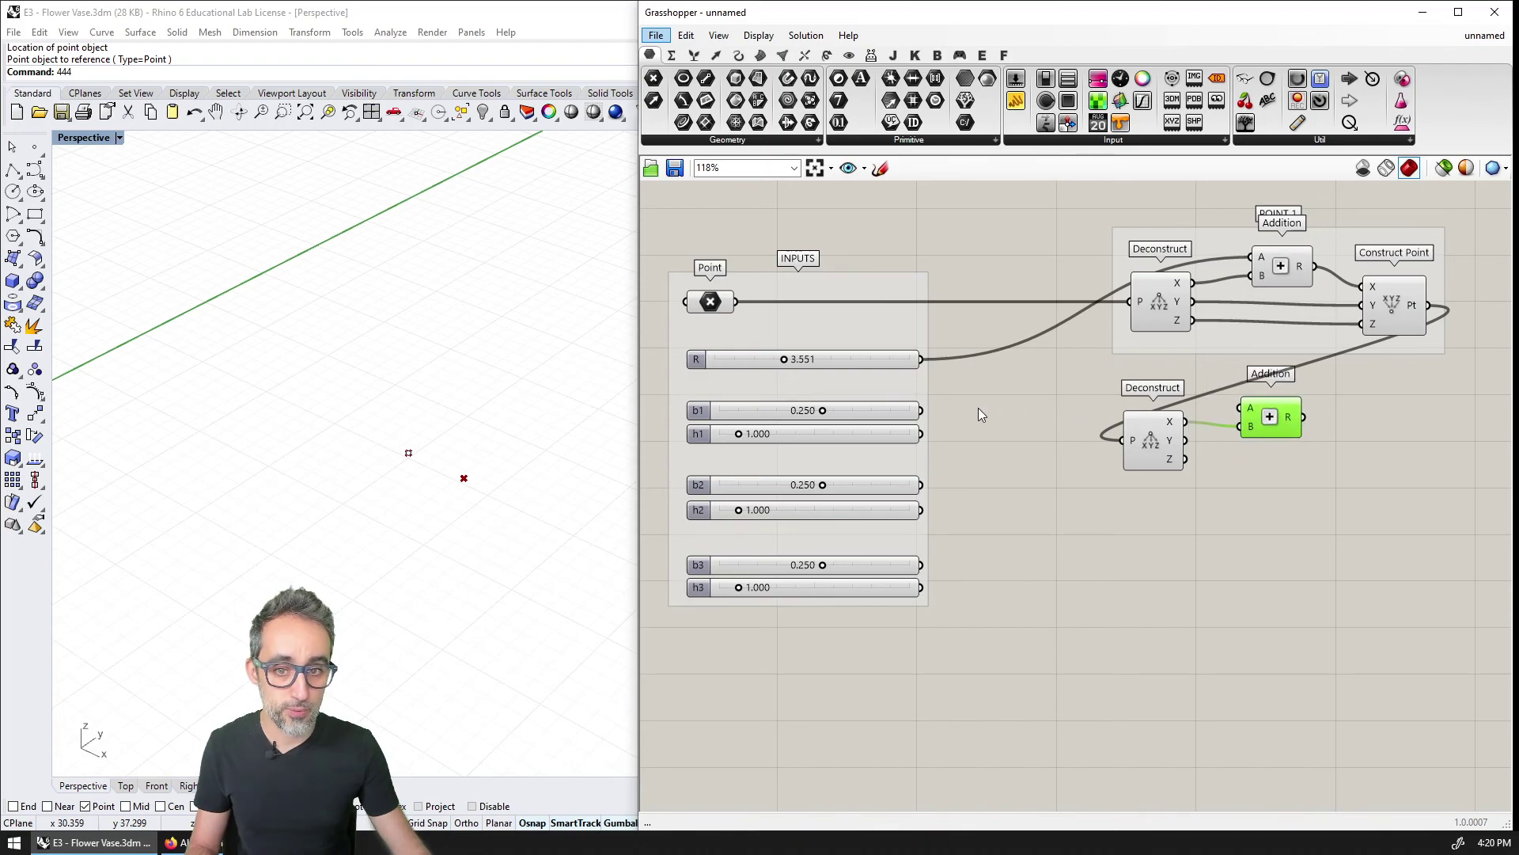
drag(922, 410, 1290, 421)
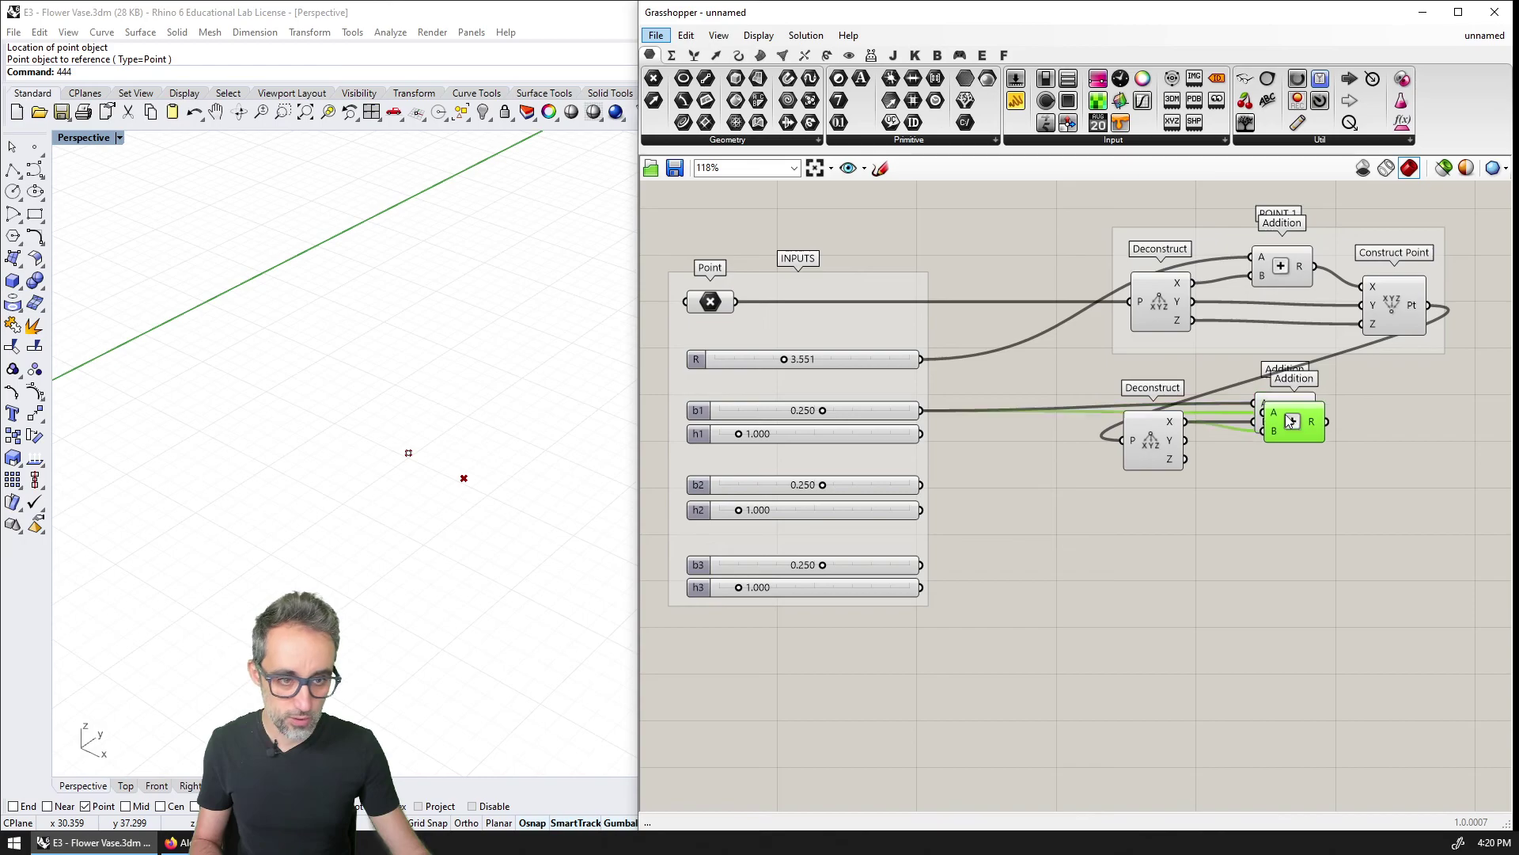
Add another Addition component below that sums the second Deconstruct's Z coordinate and slider h1.
double_click(1279, 457)
text(addi)
key(Return)
drag(1279, 458, 1285, 485)
drag(1185, 459, 1258, 474)
drag(921, 433, 1259, 493)
Add a Construct Point component using the two sums as X and Z and the second Deconstruct's Y coordinate.
double_click(1387, 436)
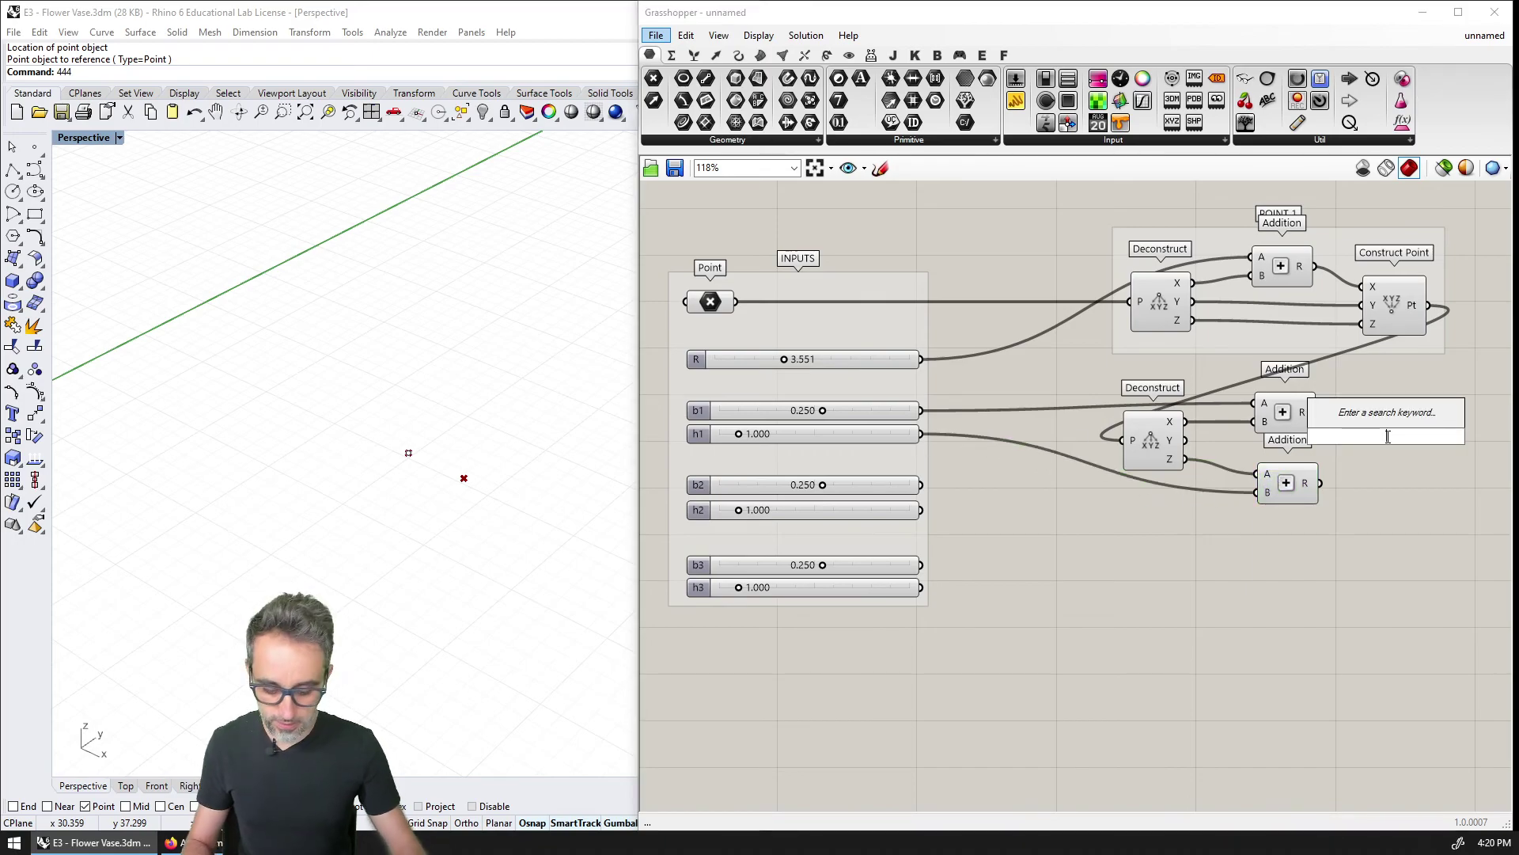
text(construc)
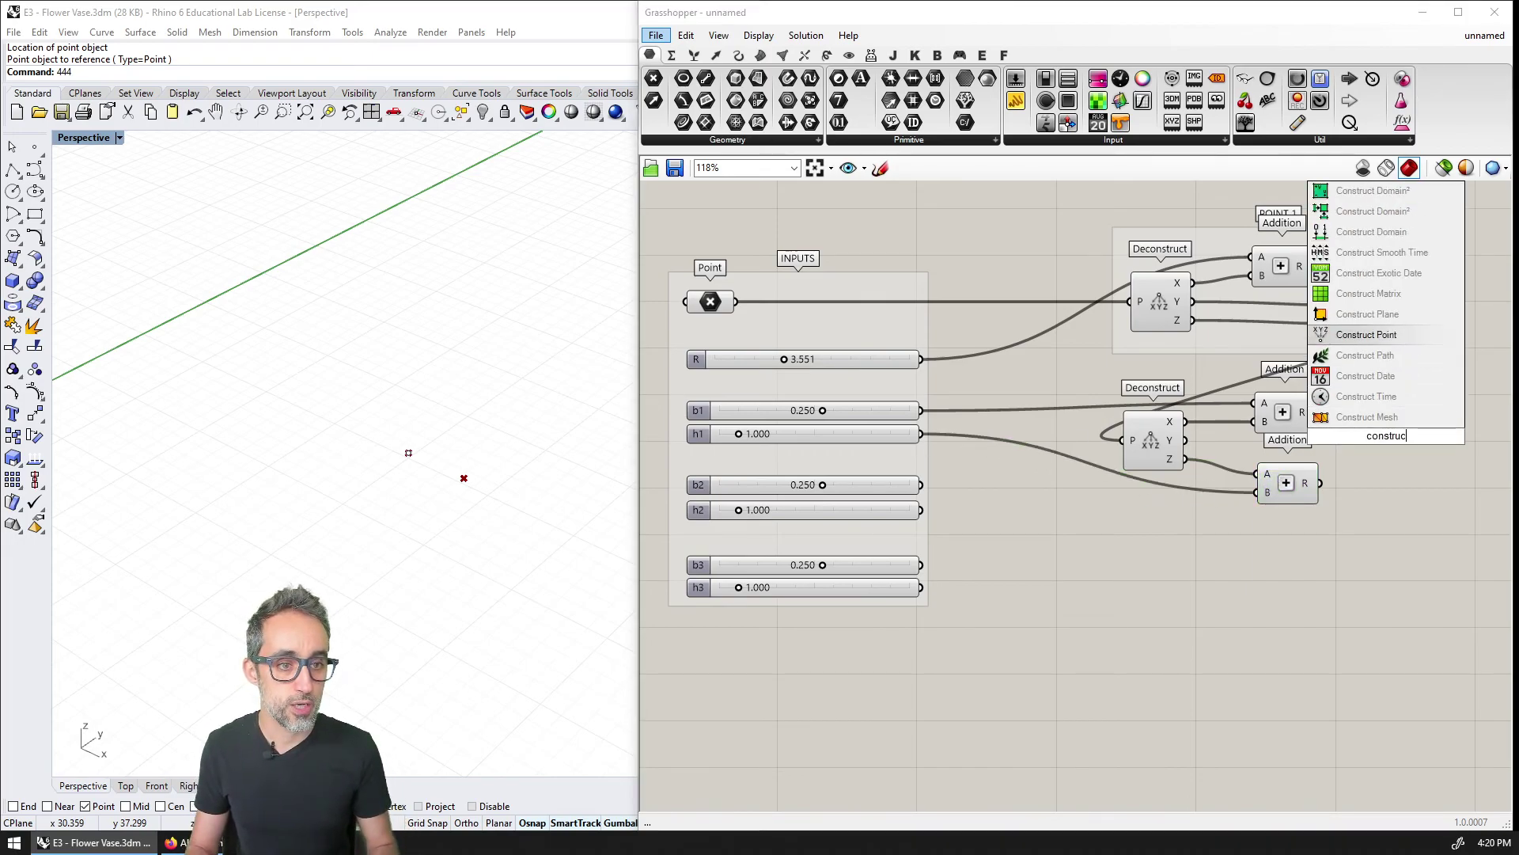
click(1367, 334)
drag(1317, 412, 1355, 417)
drag(1388, 435, 1408, 445)
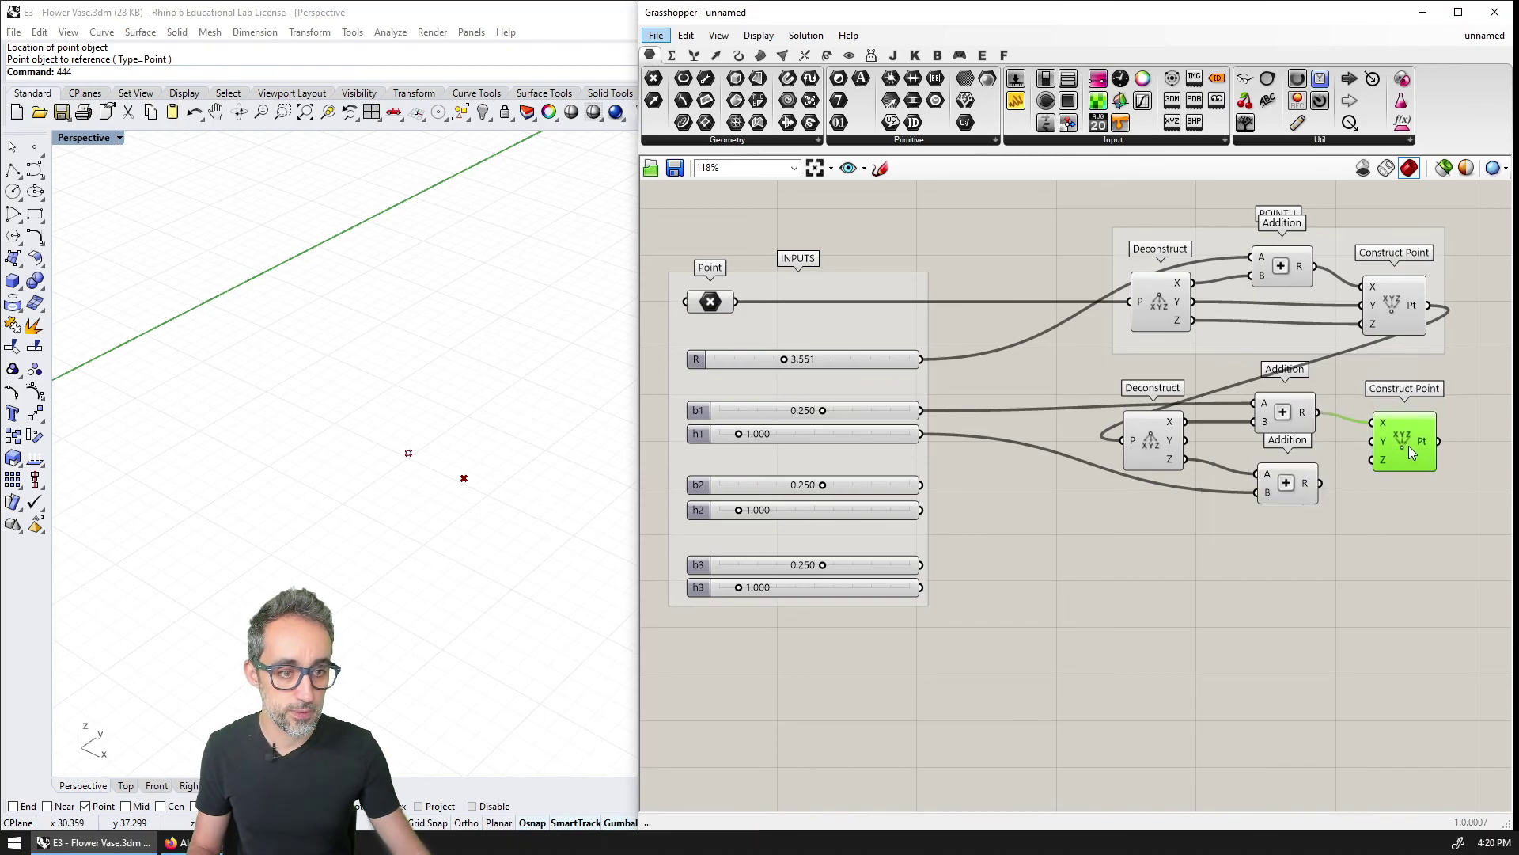
drag(1184, 440, 1426, 454)
Group the second set of point components and name the group POINT 2.
drag(1433, 515, 1106, 383)
key(ctrl+g)
right_click(1258, 389)
right_drag(1252, 386, 1253, 384)
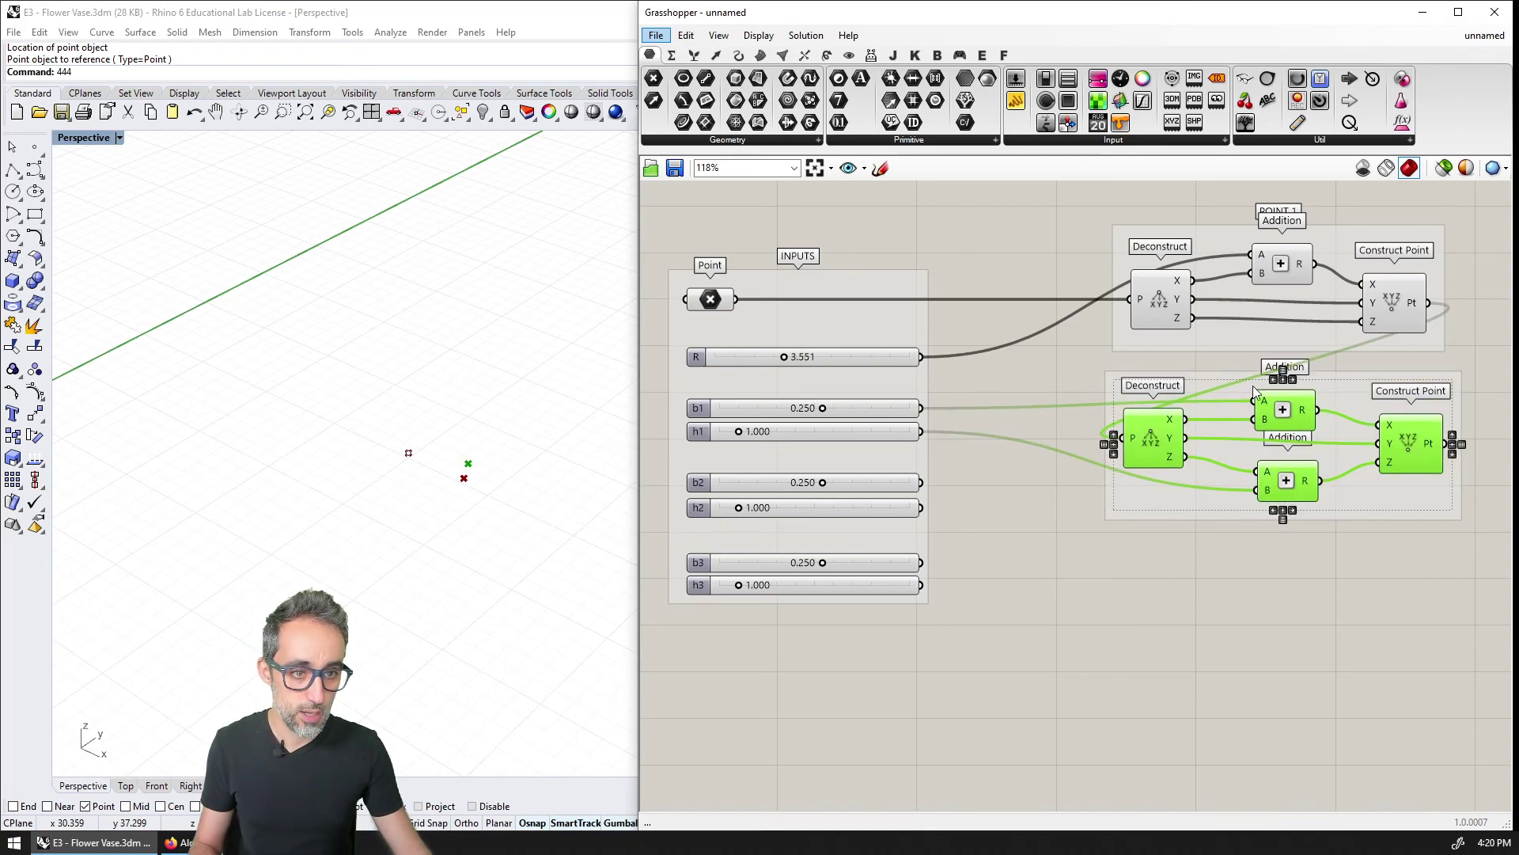
right_click(1254, 388)
text(POINT 2)
key(Return)
Set slider b1 to 0.400 and slider h1 to 3.833.
drag(822, 408, 791, 430)
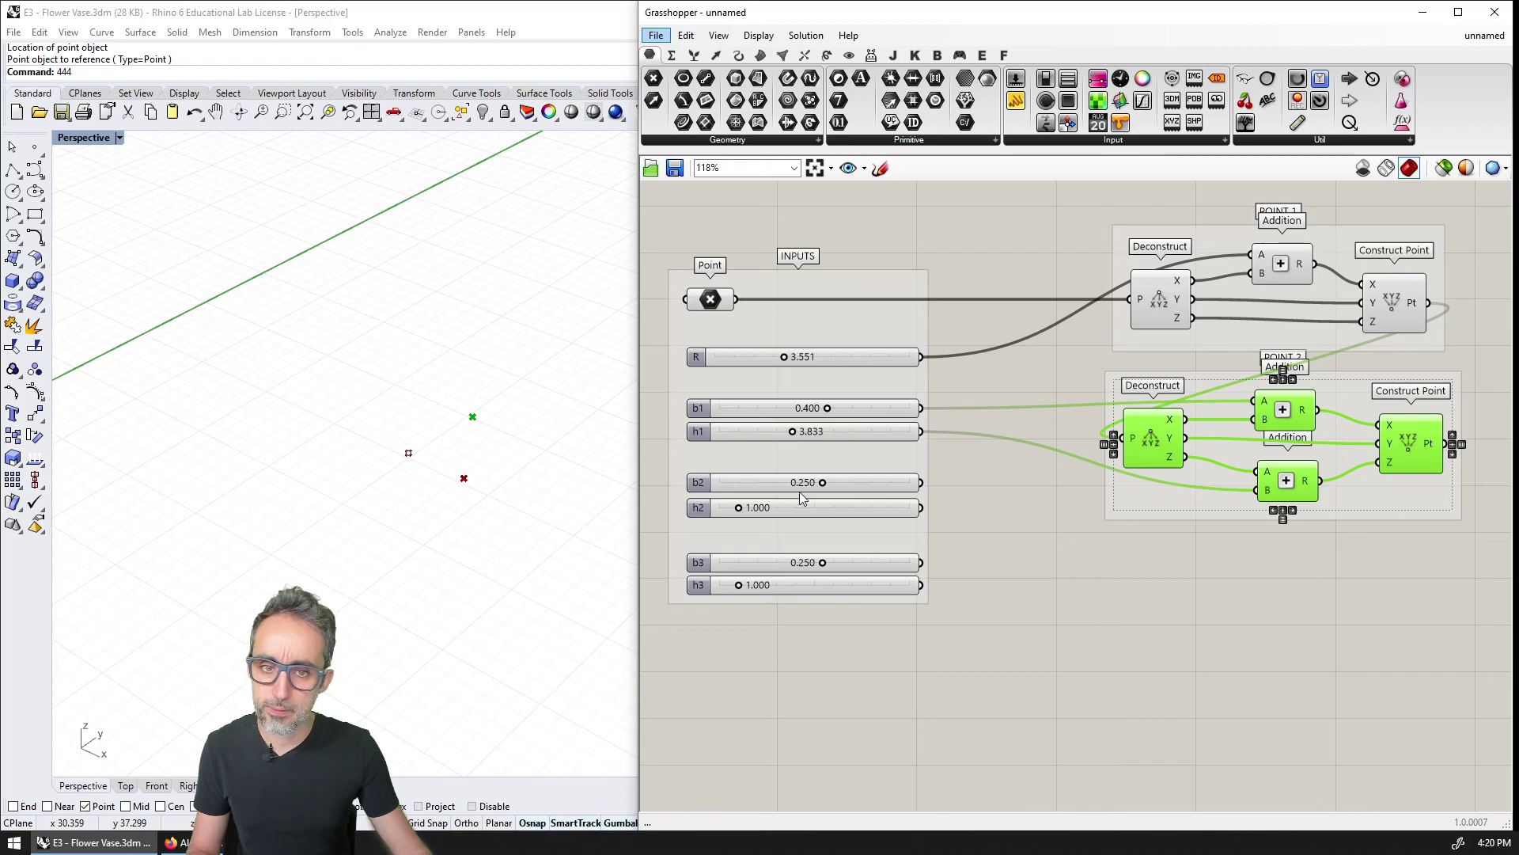
Duplicate the POINT 2 group below the original and rename the copy POINT 3.
click(1067, 505)
right_drag(1322, 558, 1272, 547)
drag(1429, 551, 1054, 347)
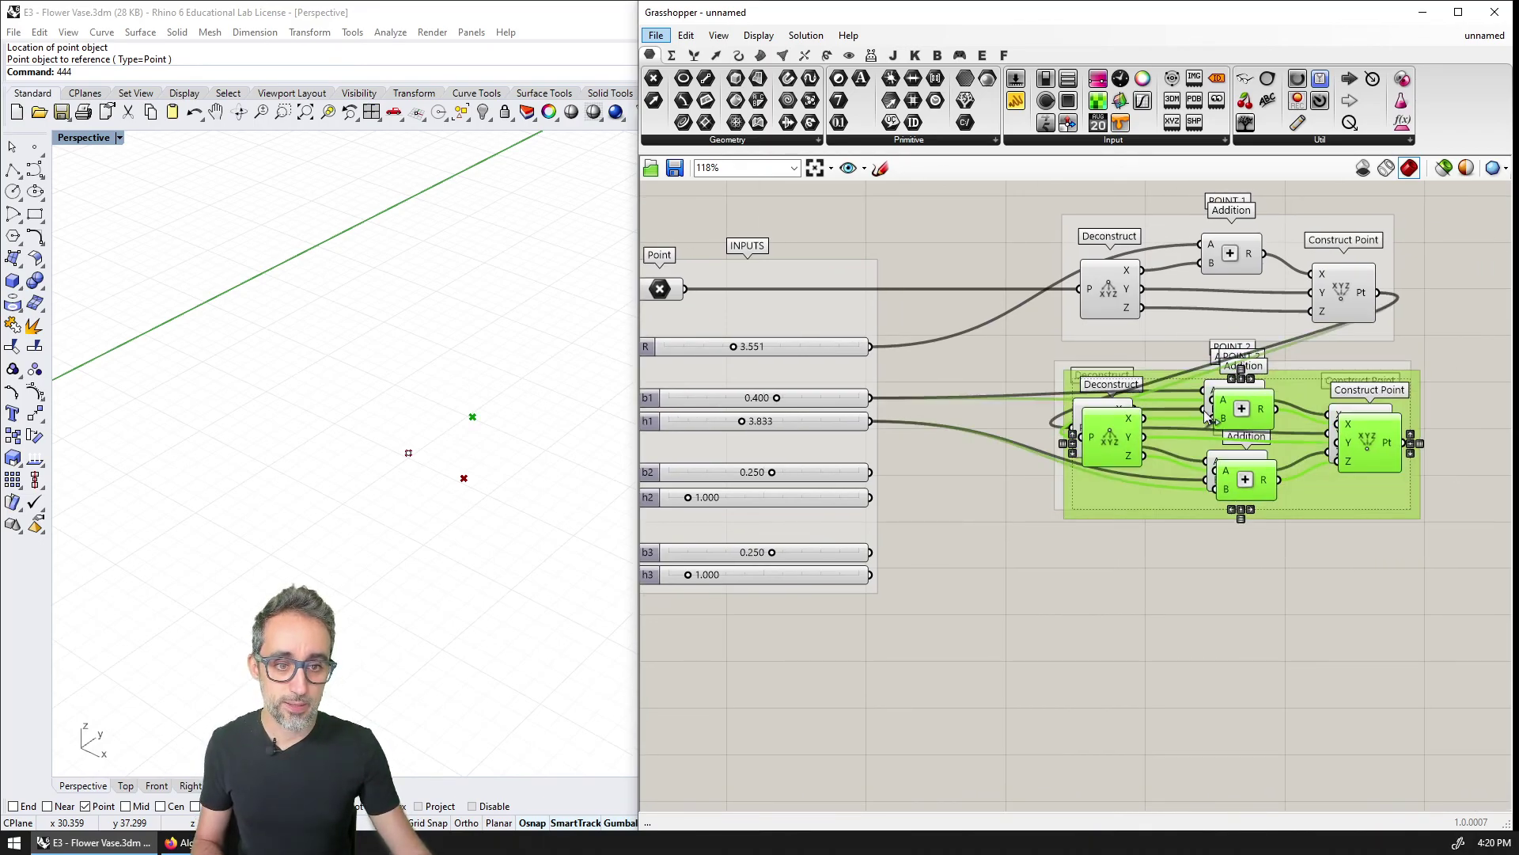
alt+drag(1246, 418, 1233, 614)
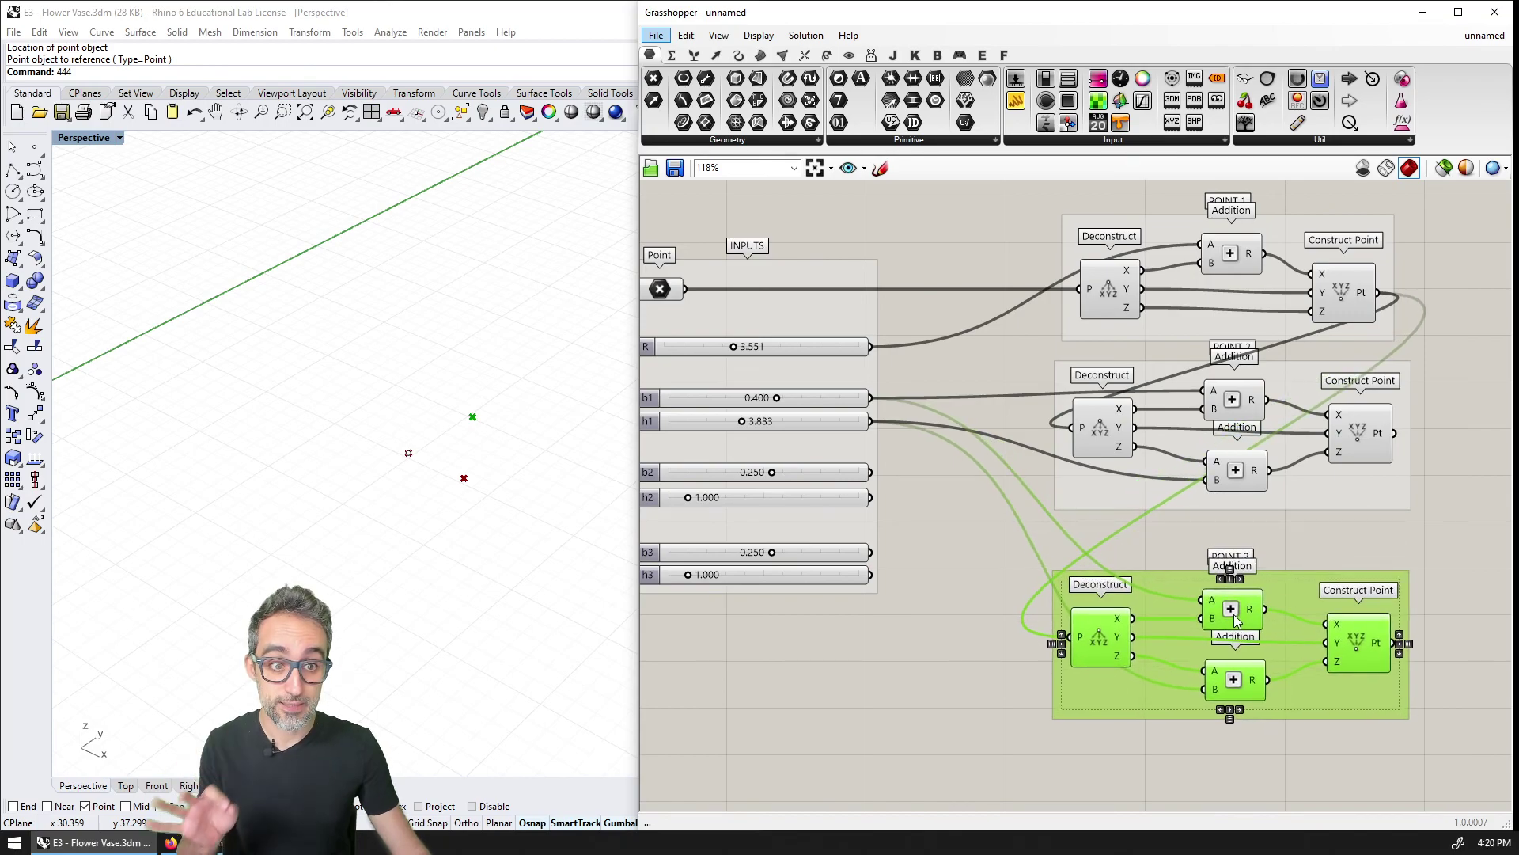
click(1229, 585)
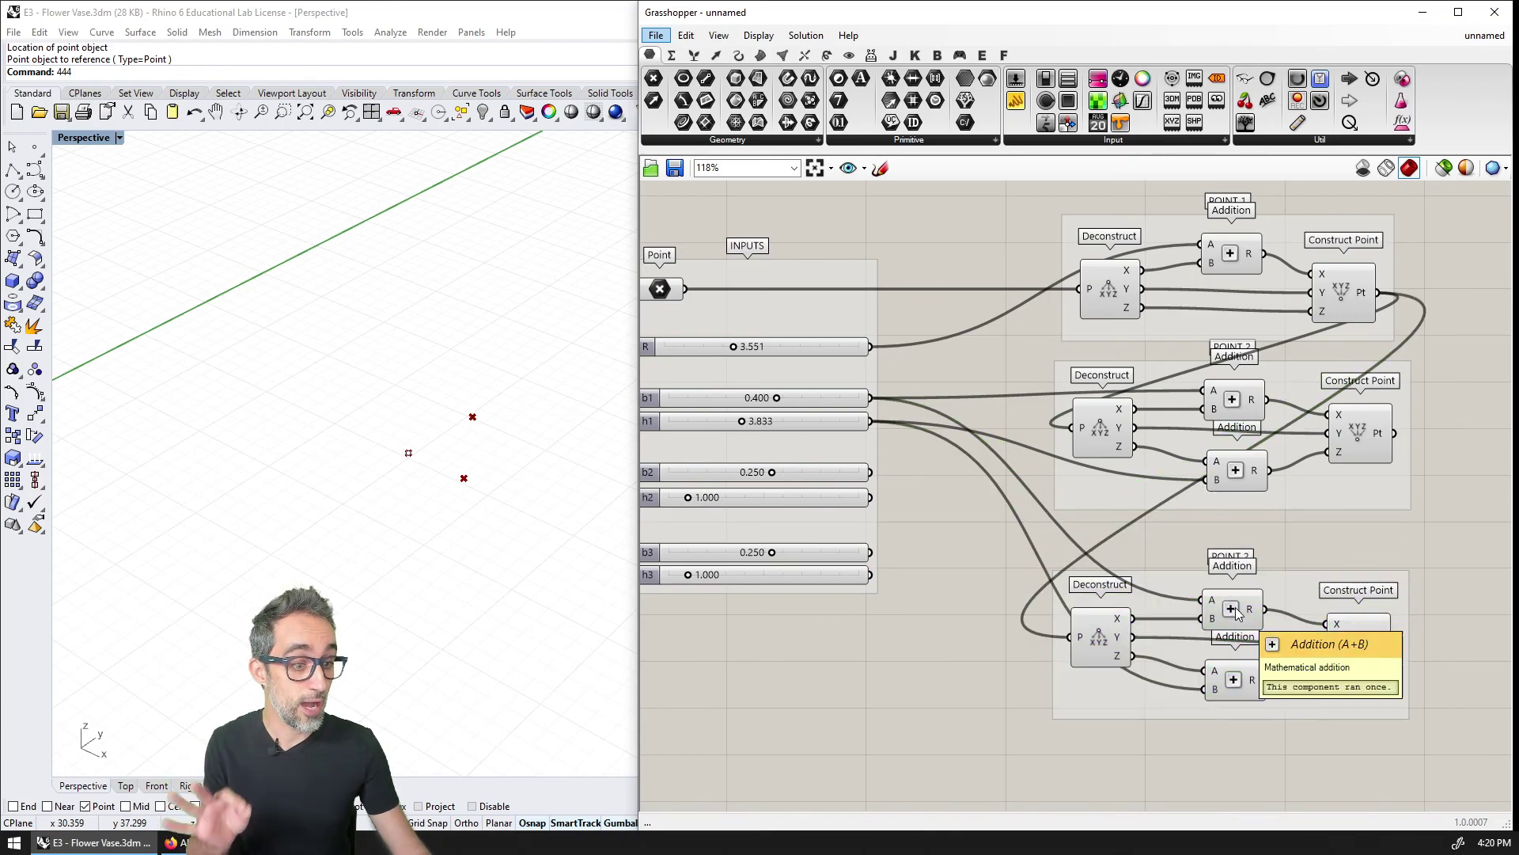
right_click(1257, 574)
text(3)
key(Return)
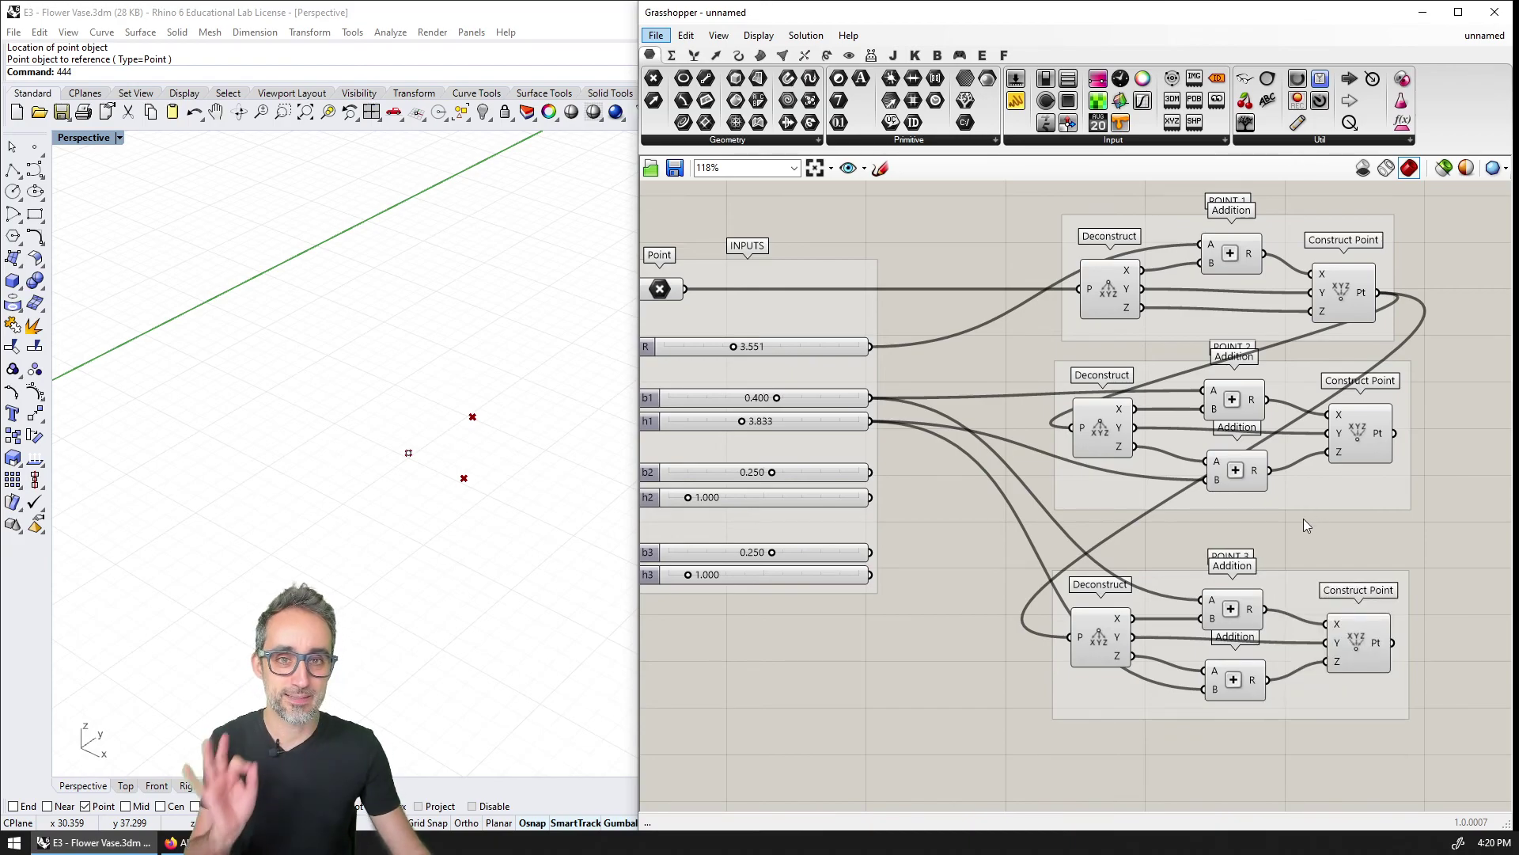
Rewire the POINT 3 group so it deconstructs POINT 2's constructed point and adds slider b2 to X and h2 to Z.
right_drag(896, 485, 962, 480)
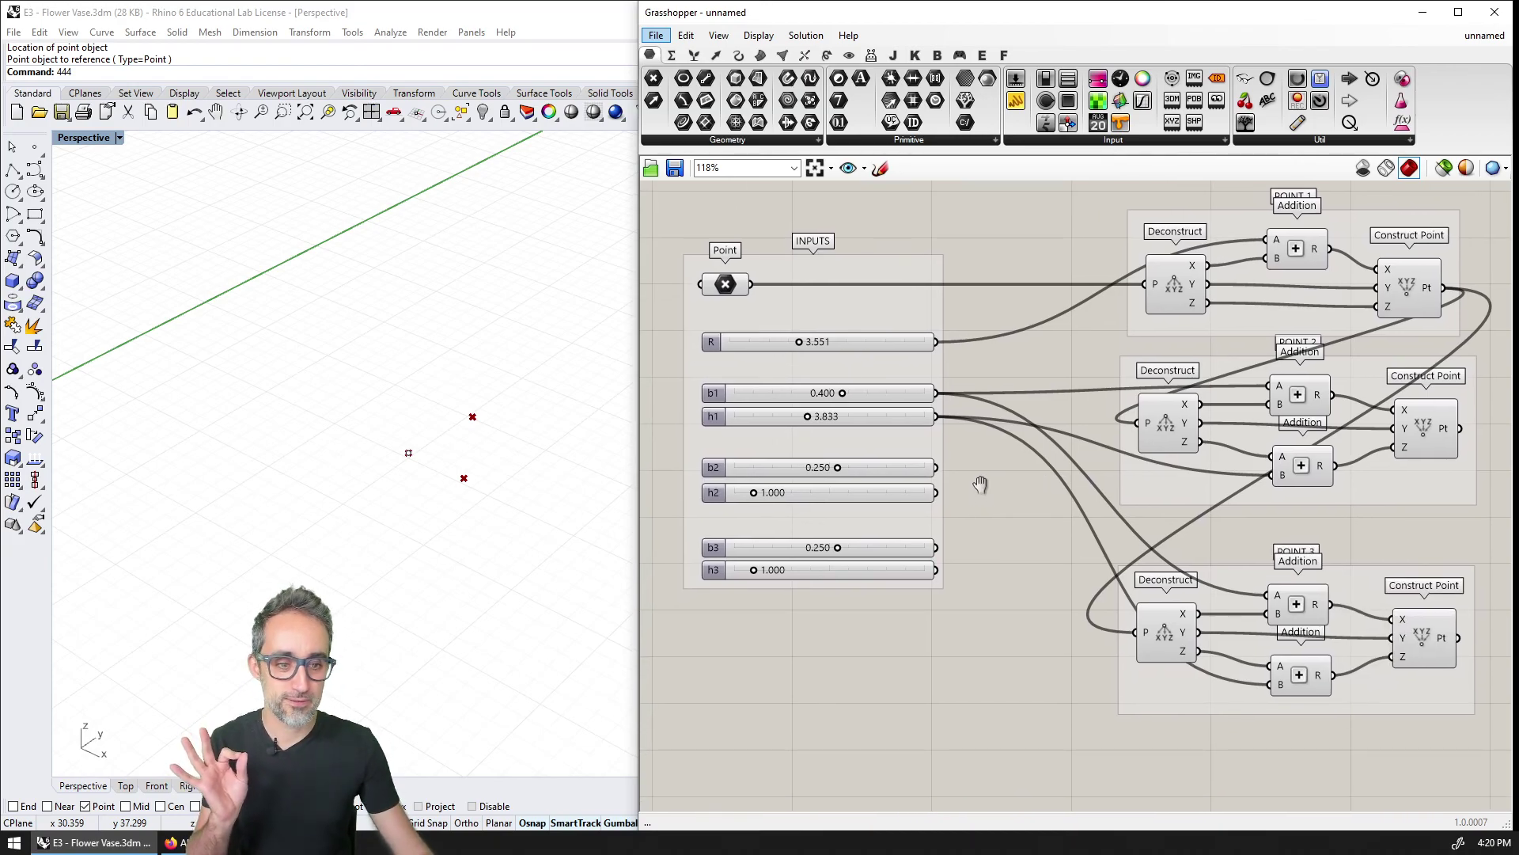
drag(1010, 474, 1270, 594)
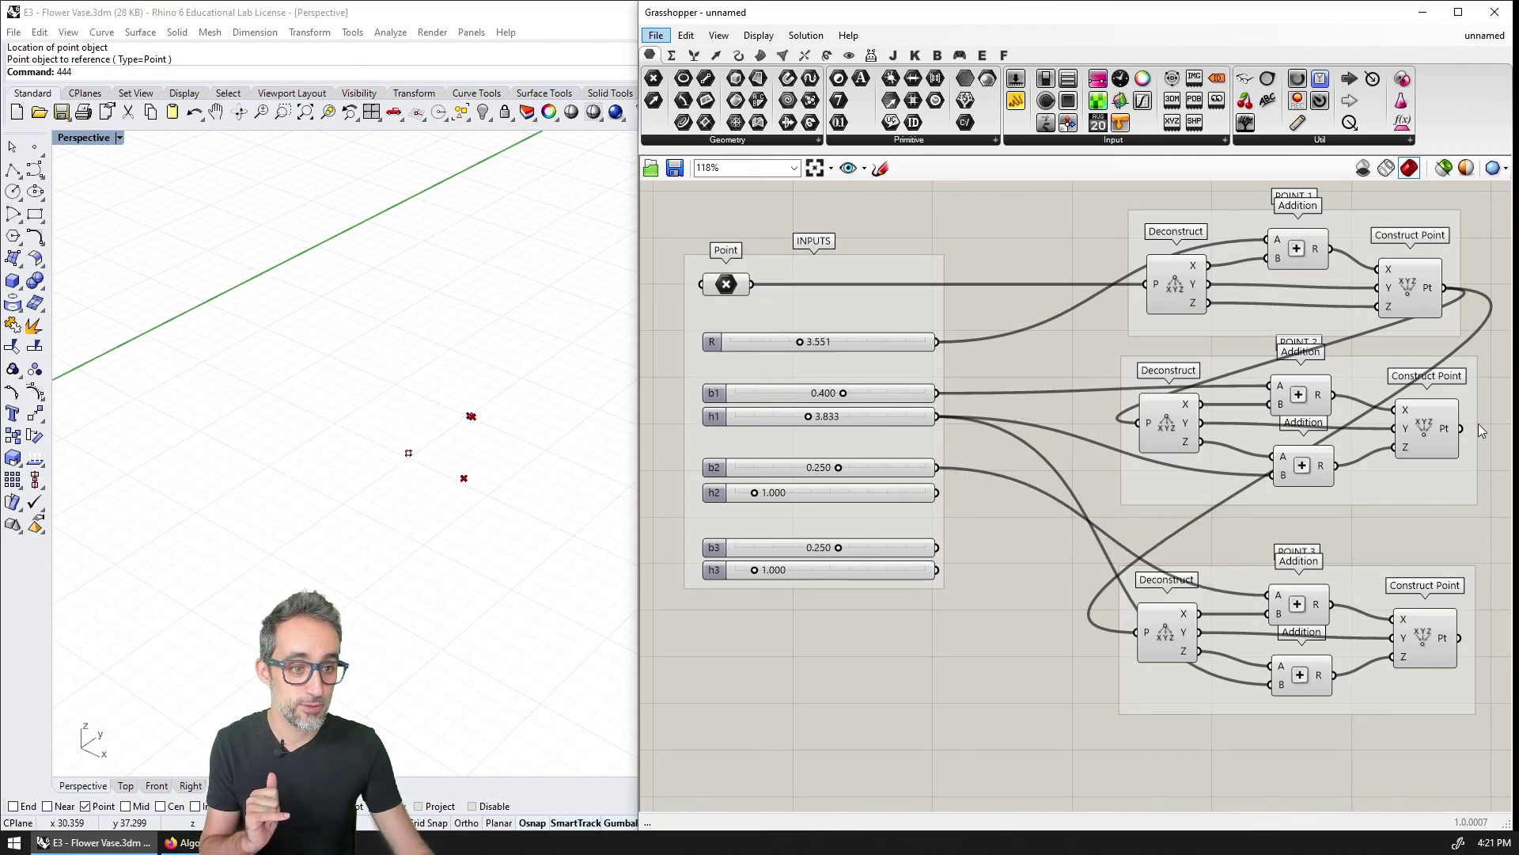
drag(1462, 429, 1137, 631)
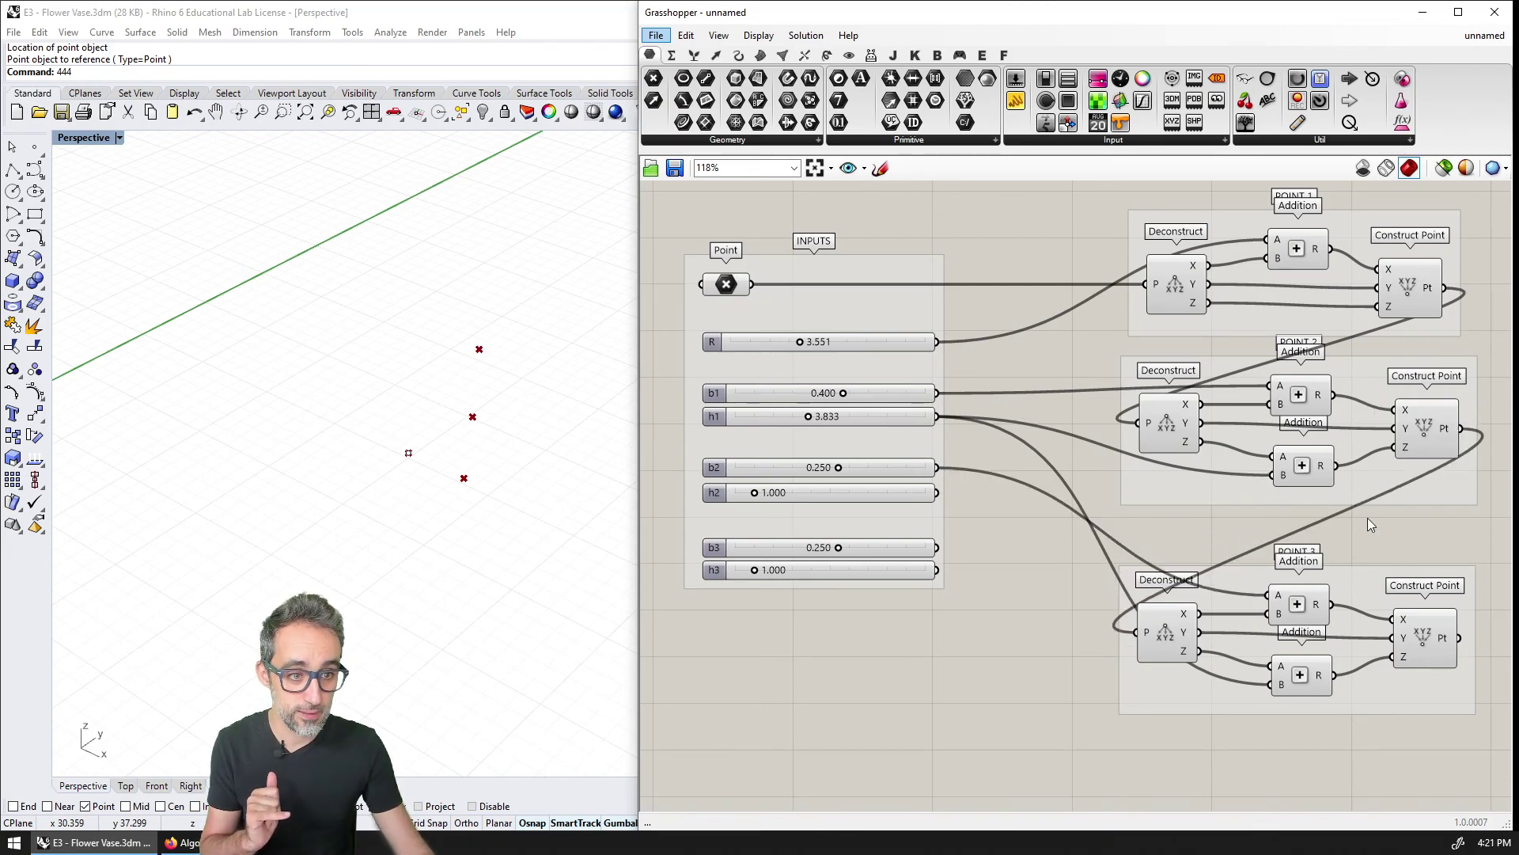
click(1427, 430)
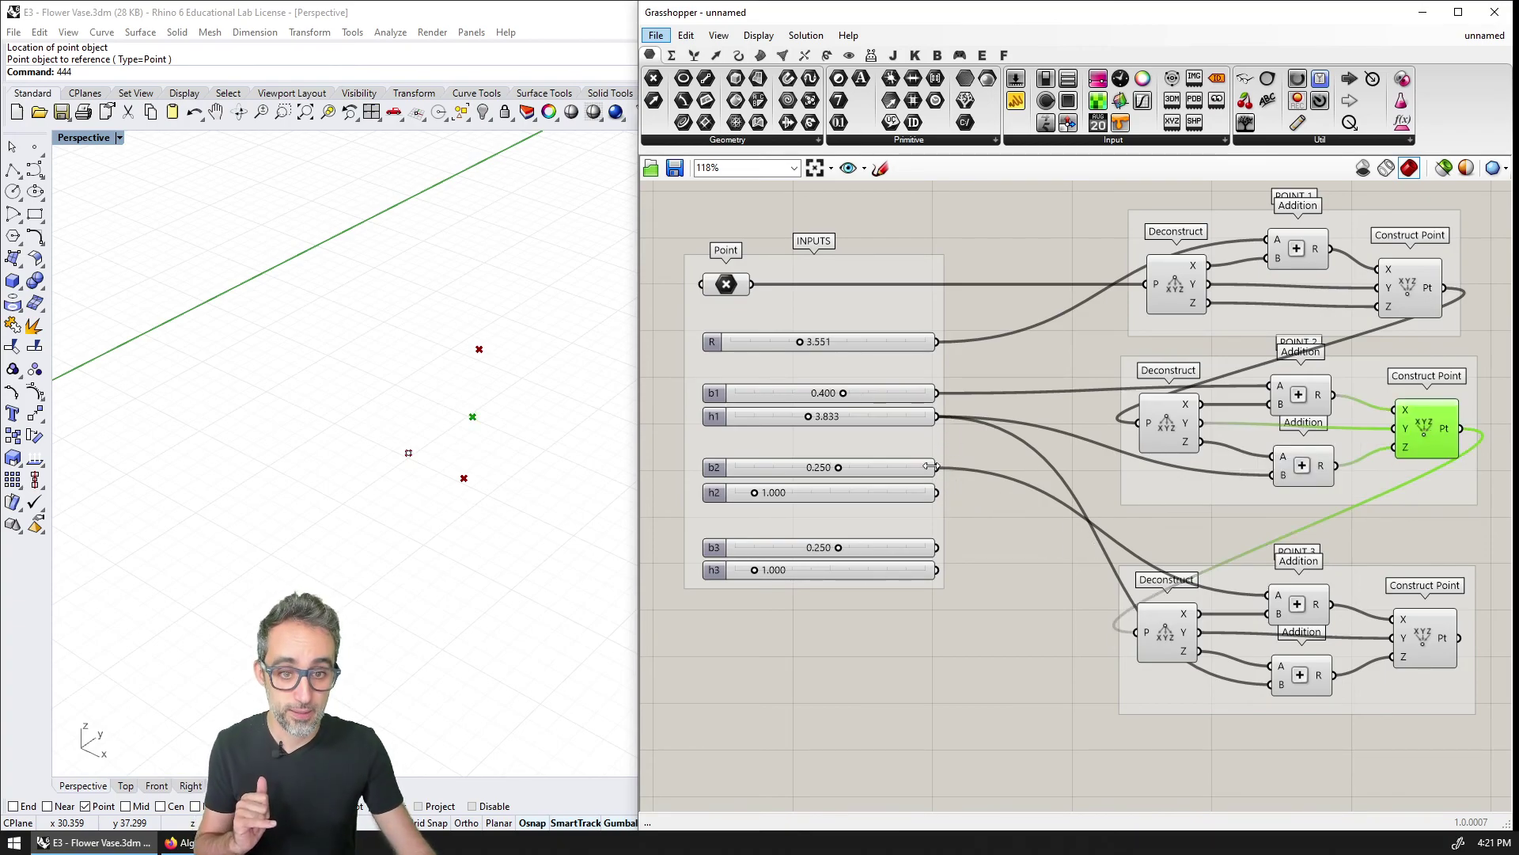
drag(938, 468, 1231, 679)
drag(1256, 720, 1289, 687)
right_drag(1318, 726, 1265, 683)
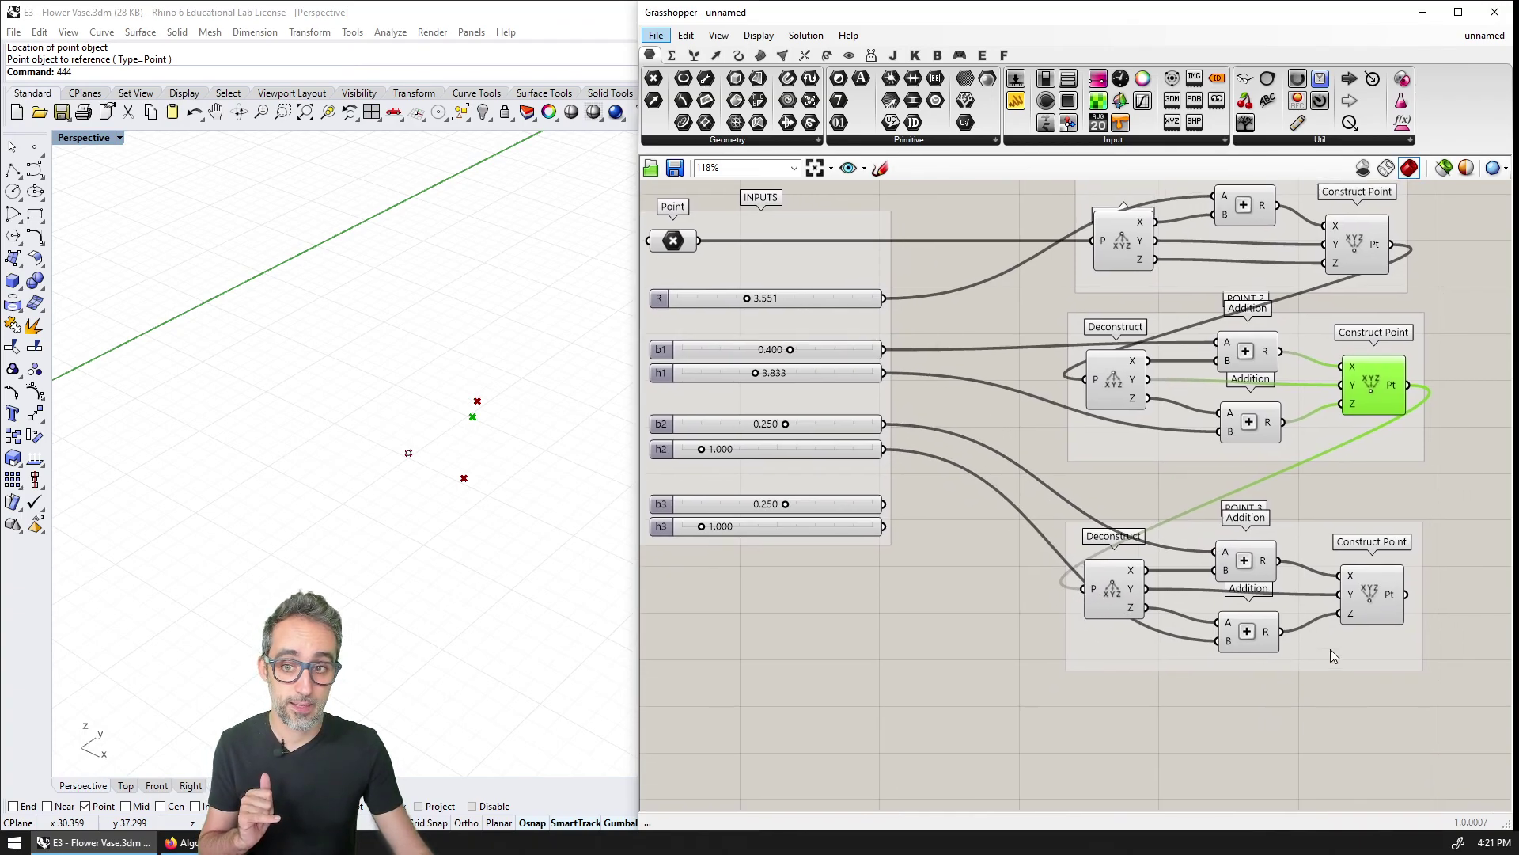
Set slider b2 to -0.725 and slider h2 to 2.167.
click(1381, 588)
click(789, 424)
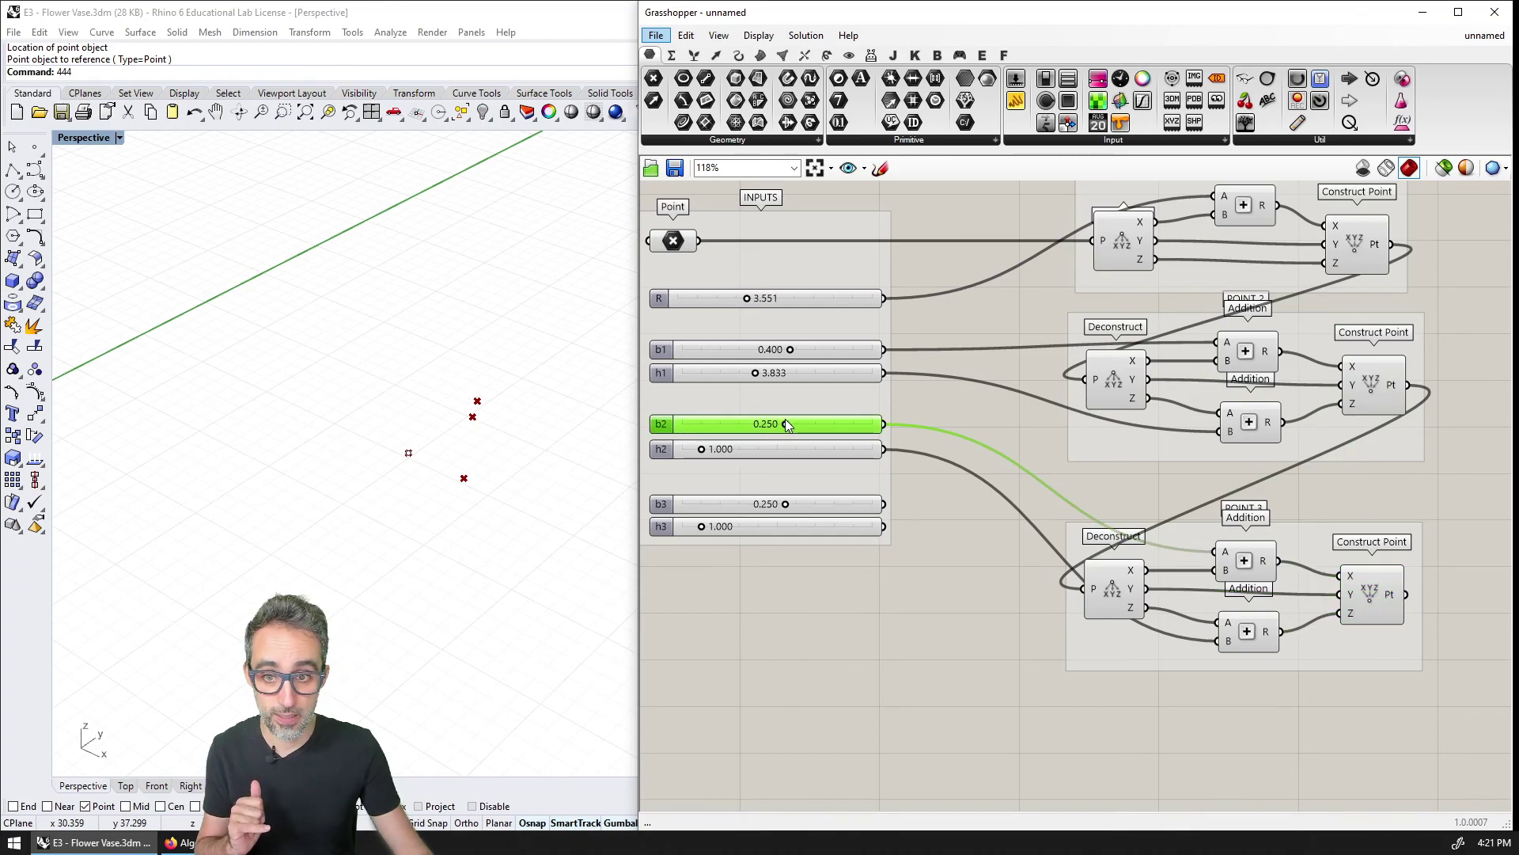
drag(786, 425, 721, 451)
Duplicate the POINT 3 group below the original and rename the copy POINT 4.
click(923, 591)
right_drag(1216, 657, 1144, 595)
right_click(1312, 654)
right_drag(1294, 648, 1305, 656)
scroll(1302, 654, down, 1)
drag(1366, 665, 1046, 493)
alt+drag(1196, 550, 1199, 720)
right_drag(1251, 675, 1251, 570)
scroll(1250, 570, up, 1)
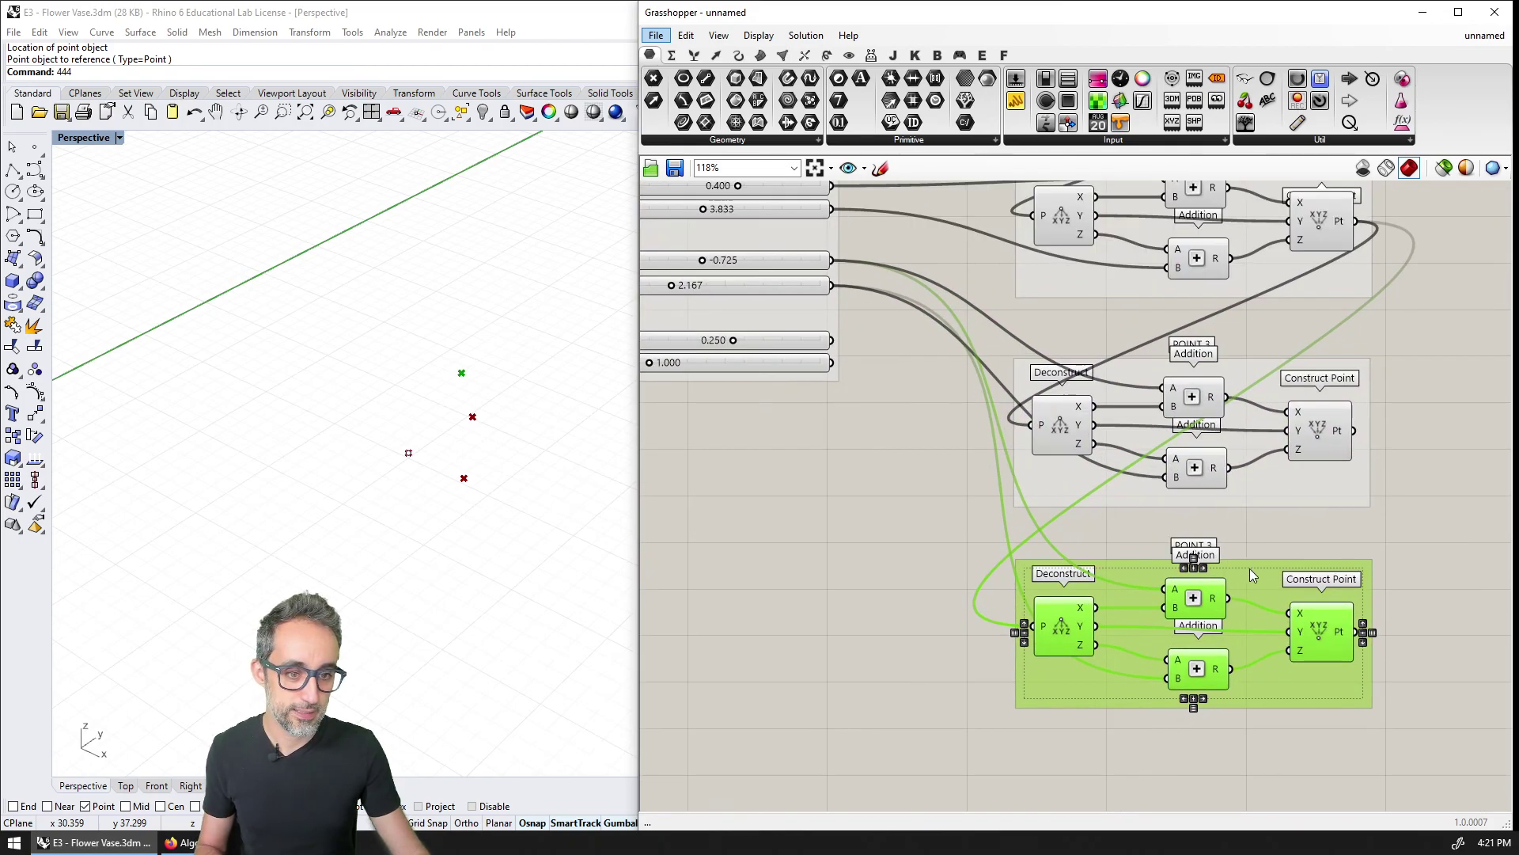
right_click(1251, 570)
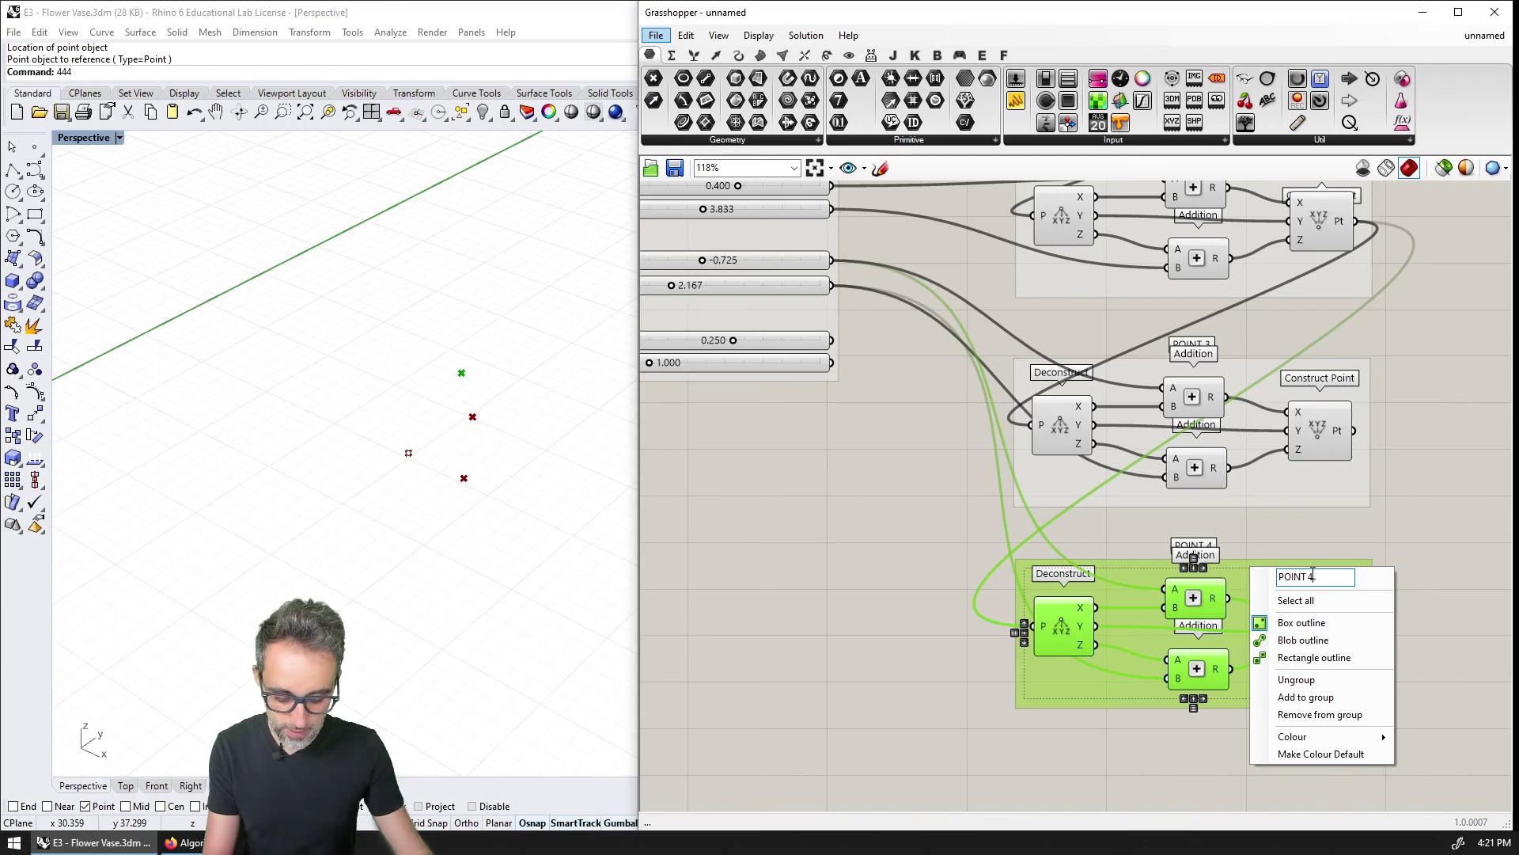
text(4)
key(Return)
Rewire the POINT 4 group so it deconstructs POINT 3's constructed point and adds slider b3 to X and h3 to Z.
click(1279, 500)
drag(1336, 475, 1032, 625)
click(903, 387)
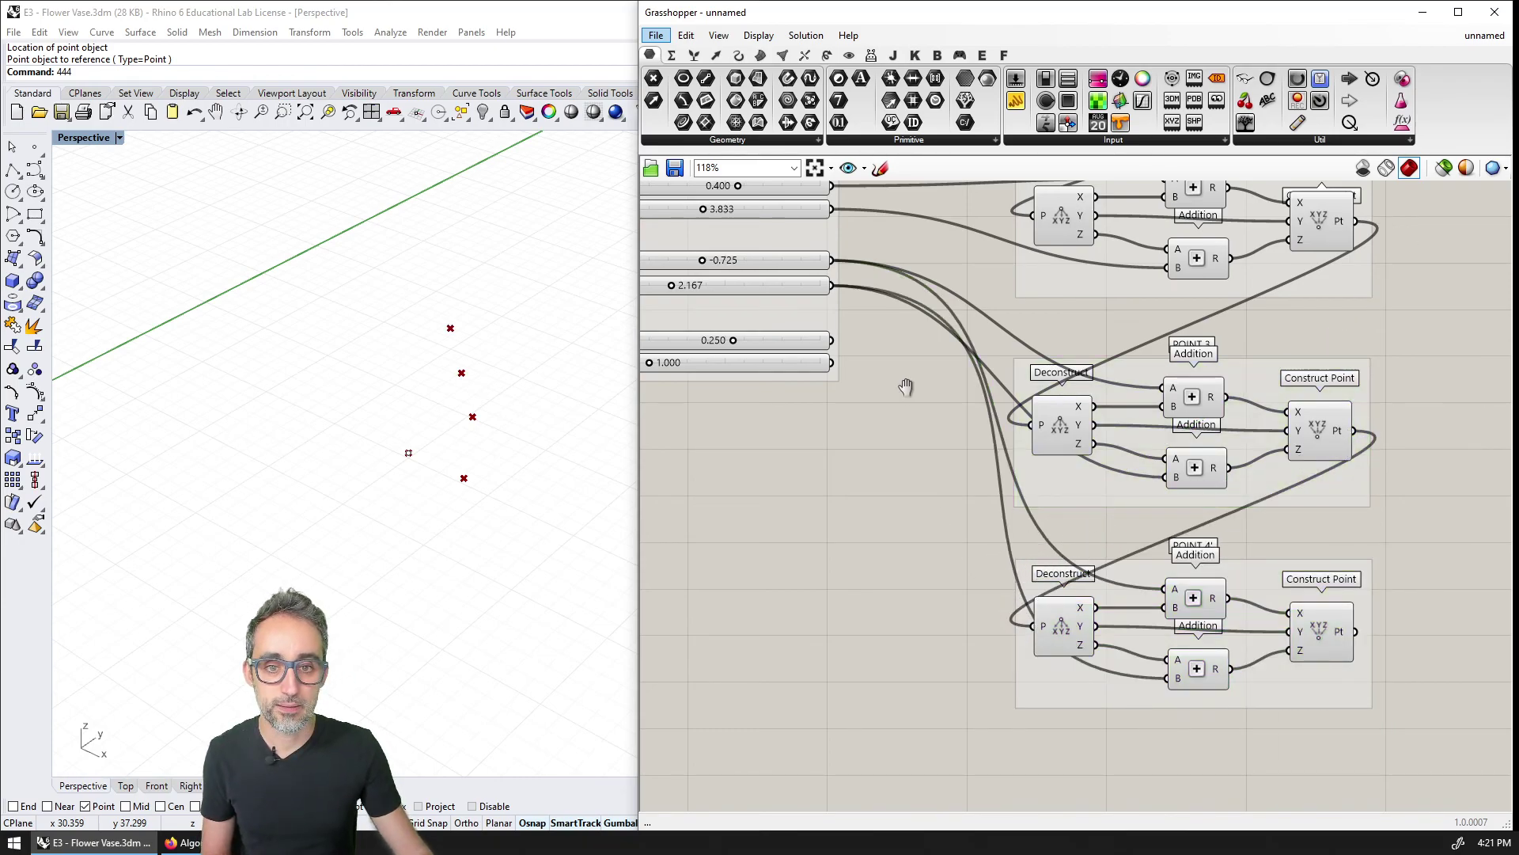
right_drag(901, 385, 966, 393)
drag(956, 372, 1232, 617)
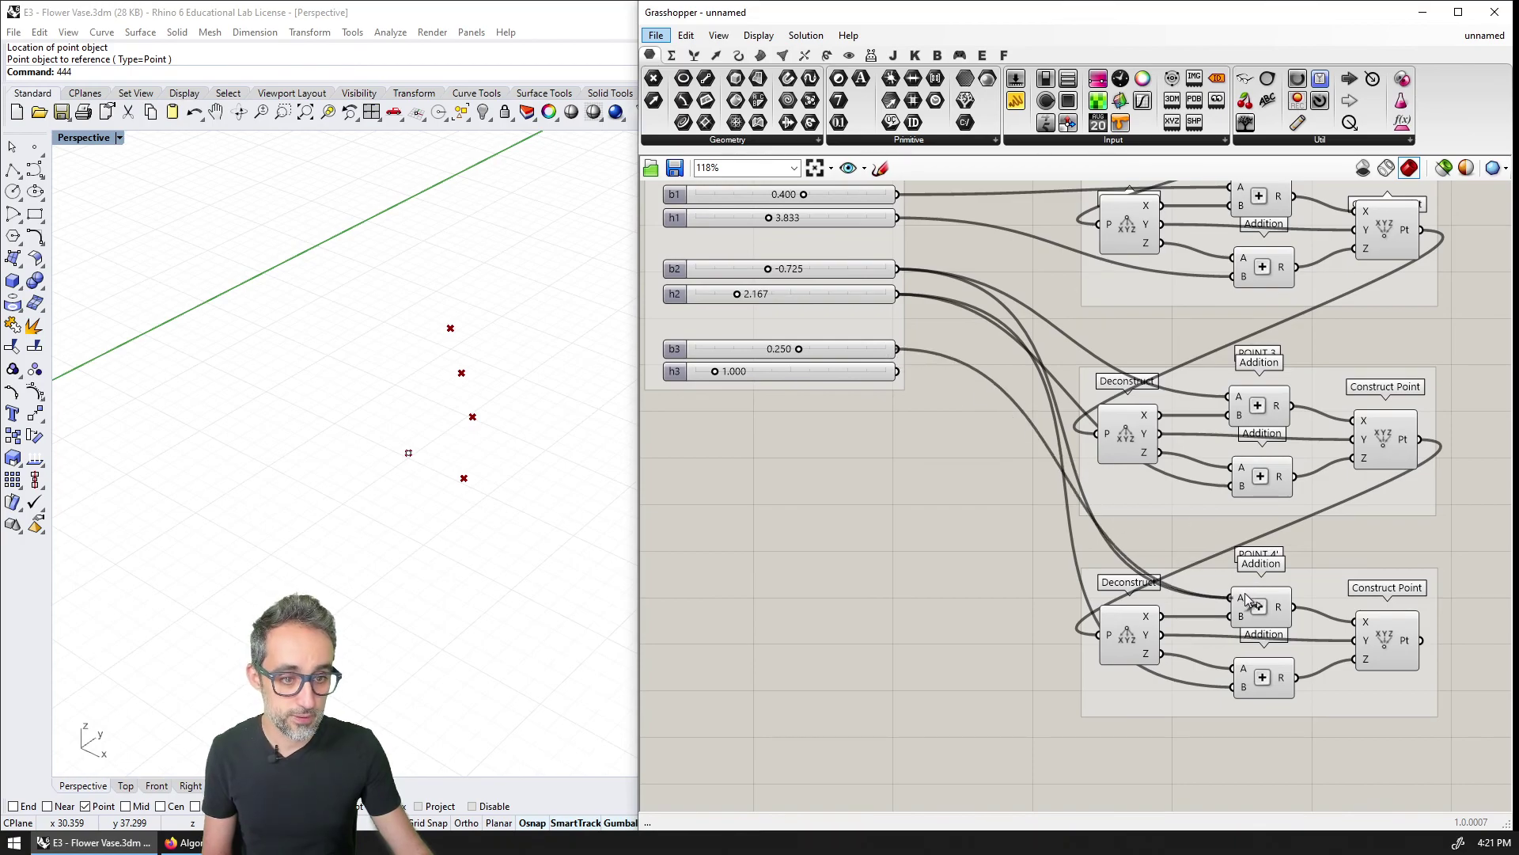
drag(901, 380, 1232, 687)
scroll(1213, 650, down, 2)
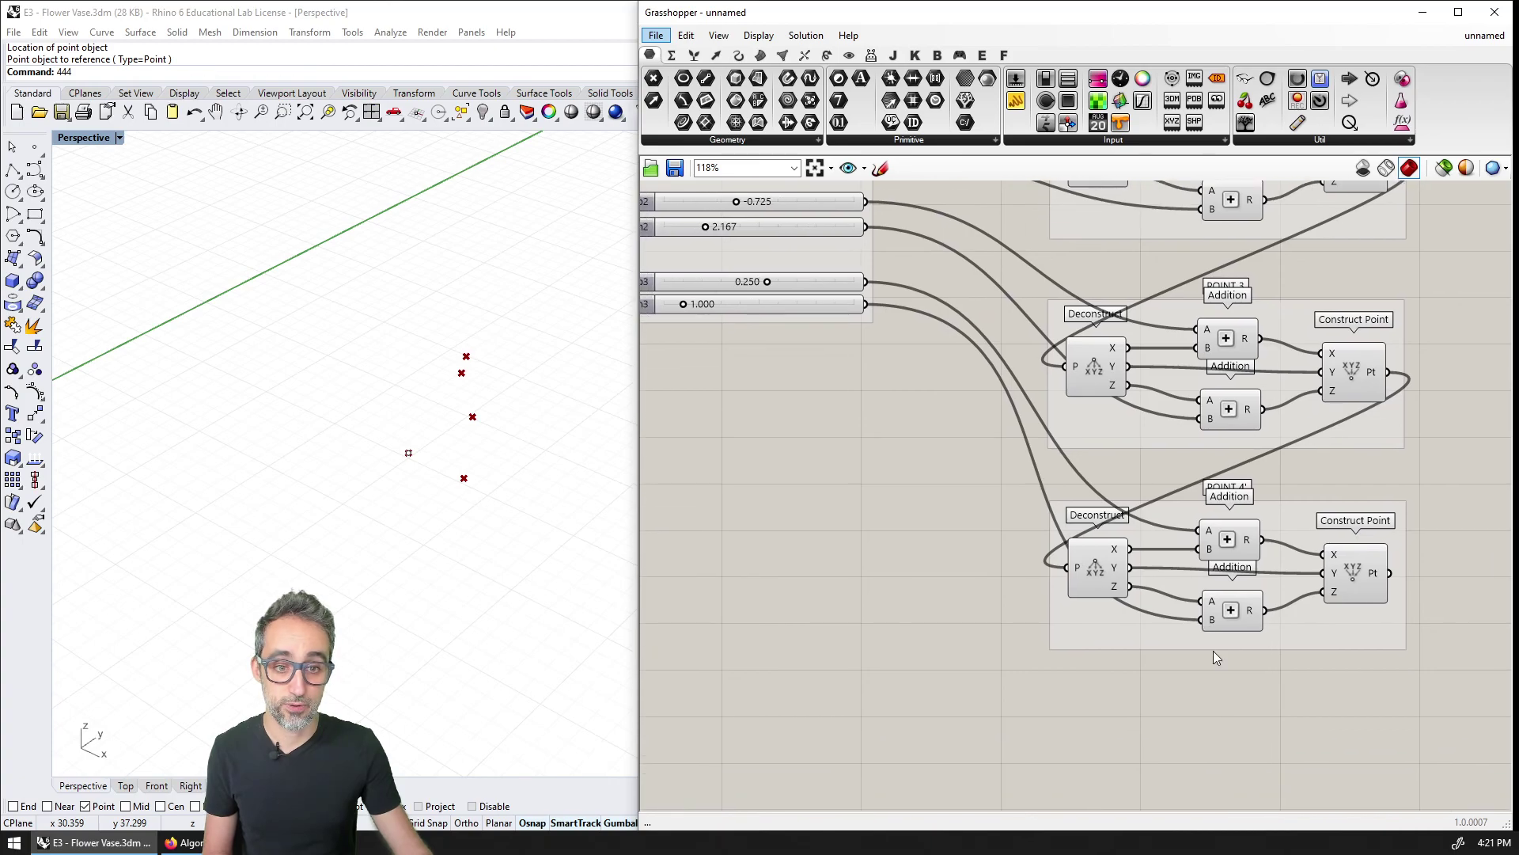
right_drag(1233, 645, 1113, 630)
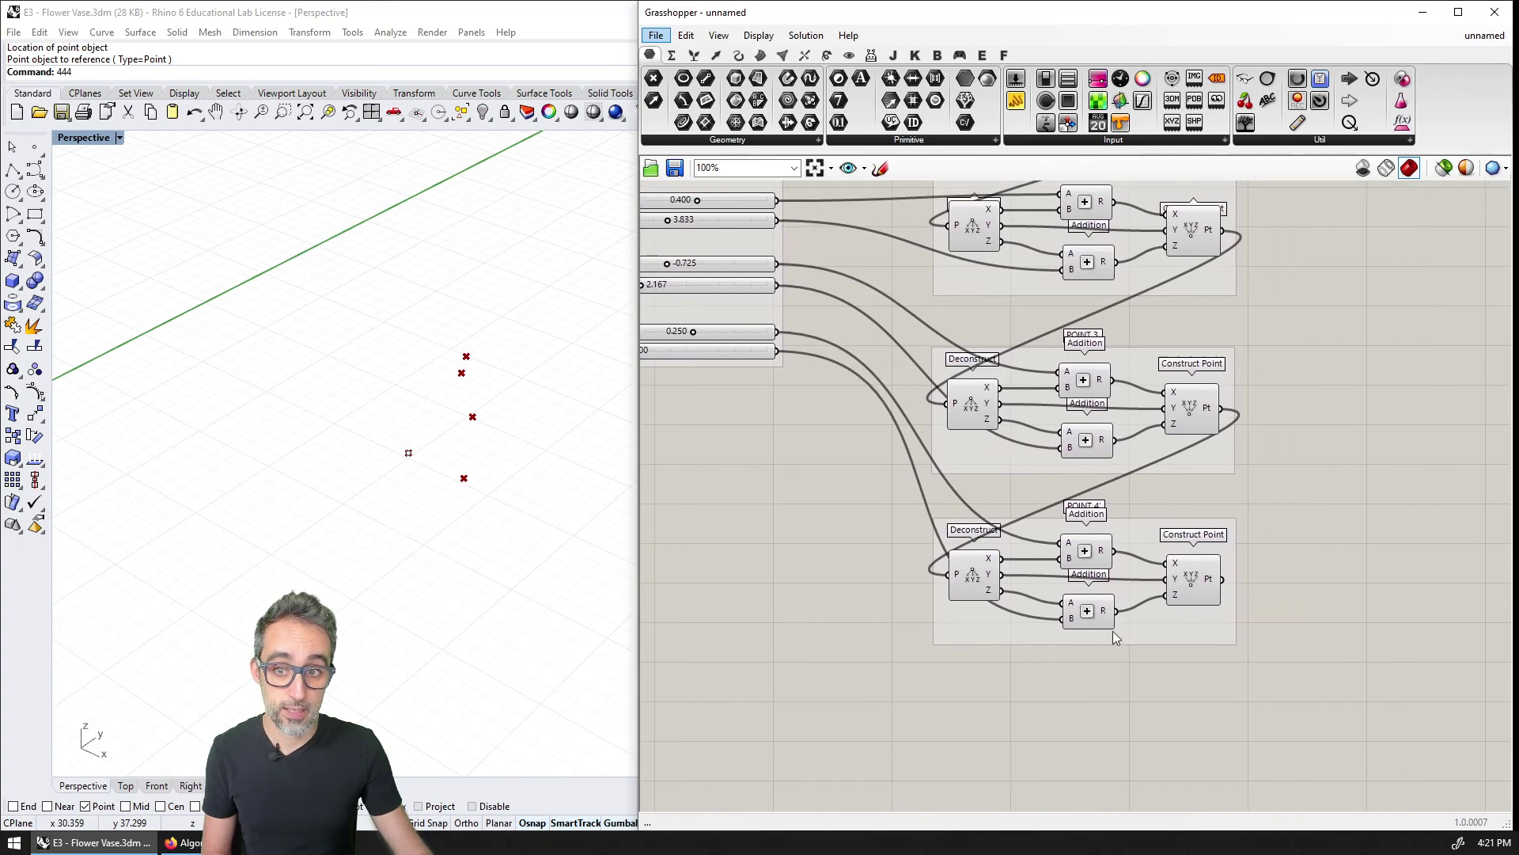
Set slider b3 to 0.350 and slider h3 to 2.417.
click(1209, 578)
scroll(891, 472, up, 2)
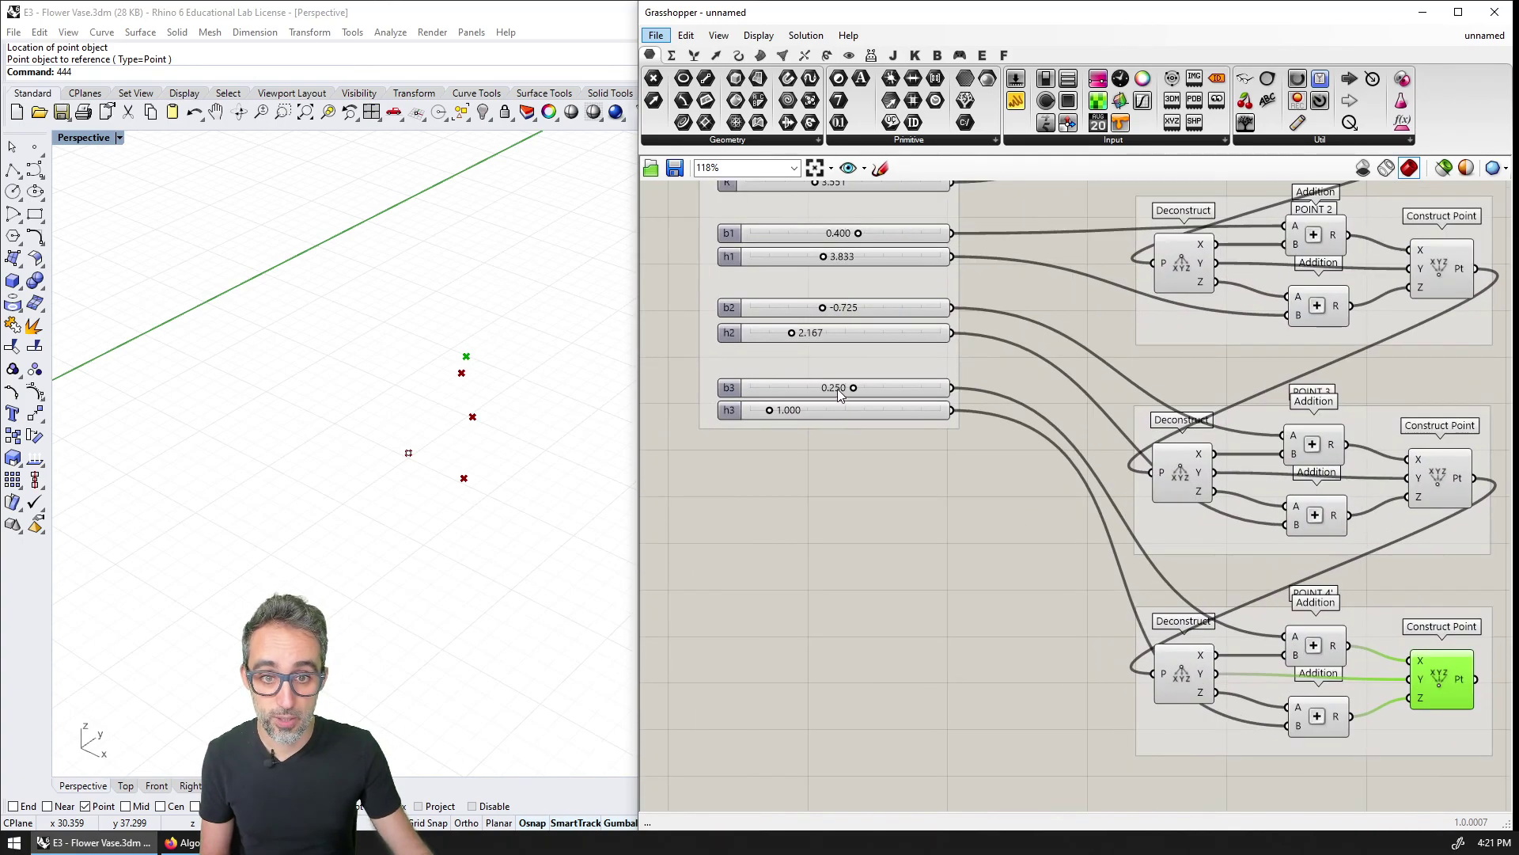
drag(855, 391, 861, 391)
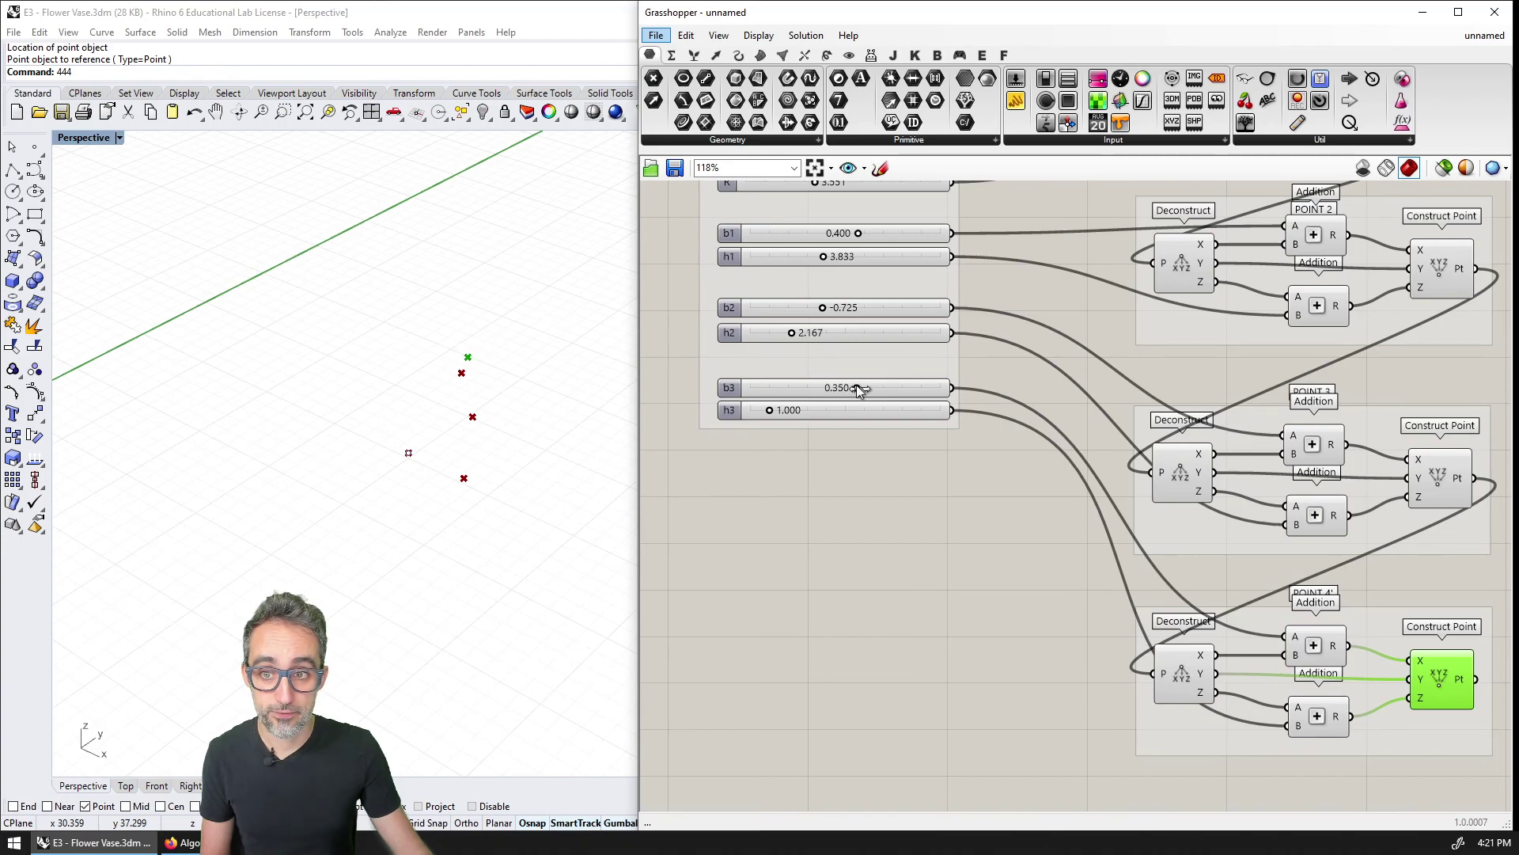
drag(773, 410, 798, 414)
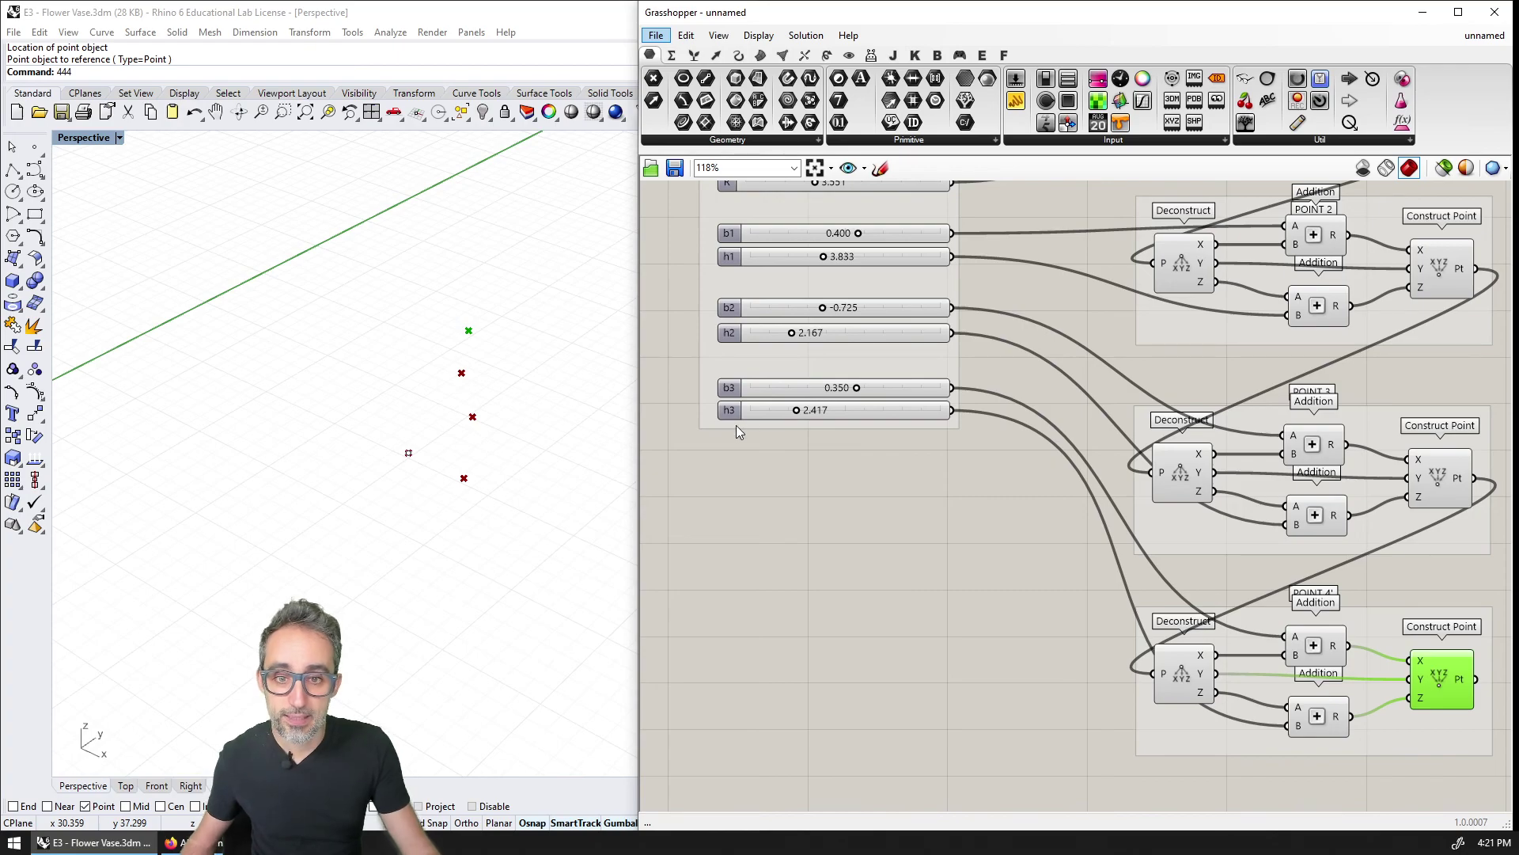
right_drag(822, 474, 811, 574)
scroll(938, 500, down, 2)
scroll(923, 473, up, 1)
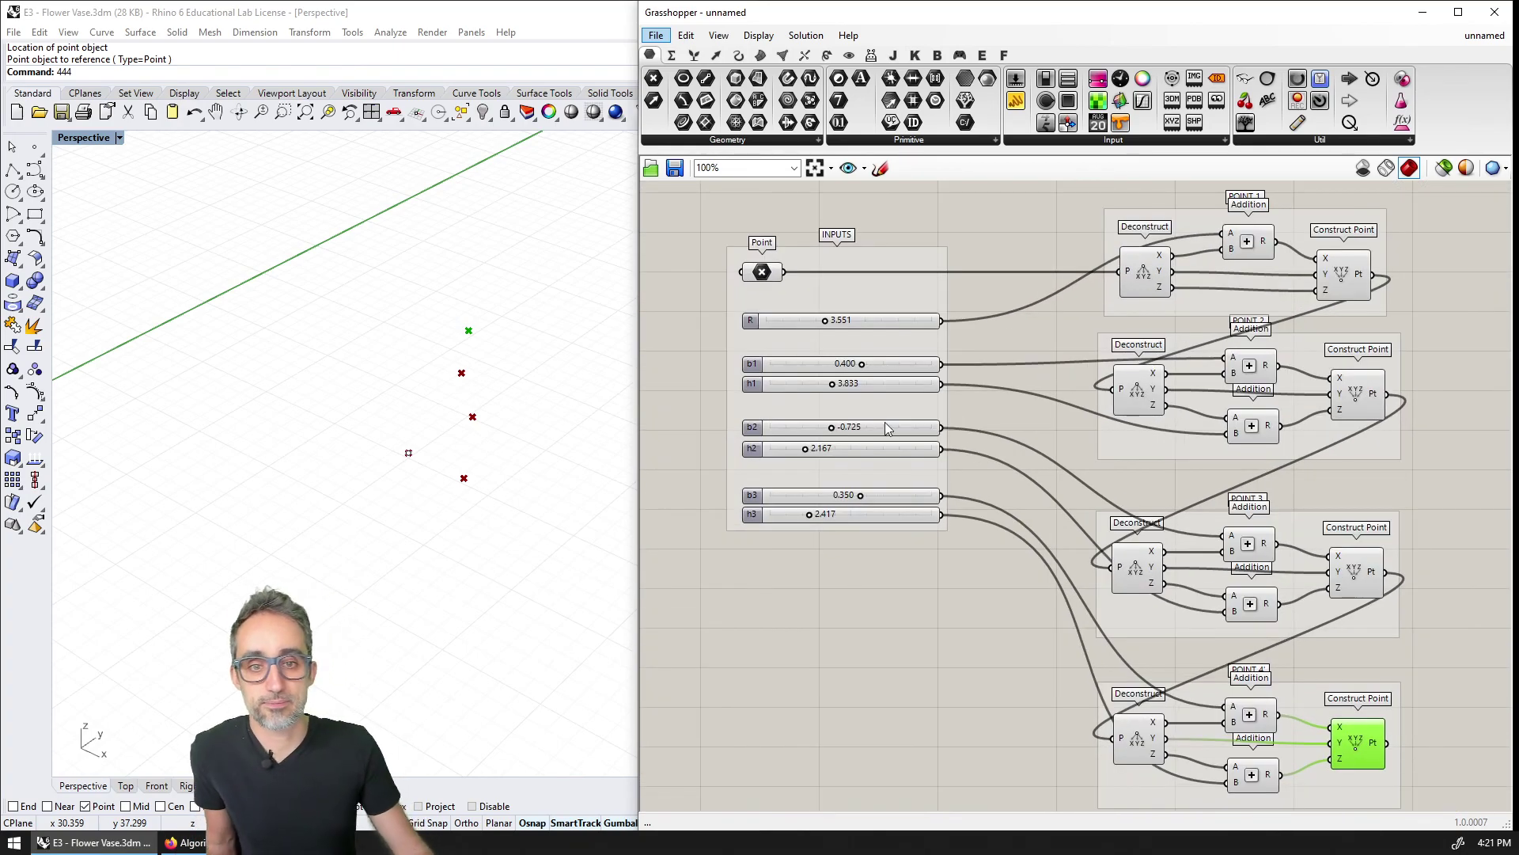
View the profile points from the side and reduce the base radius slider R to 2.307.
right_drag(530, 441, 501, 262)
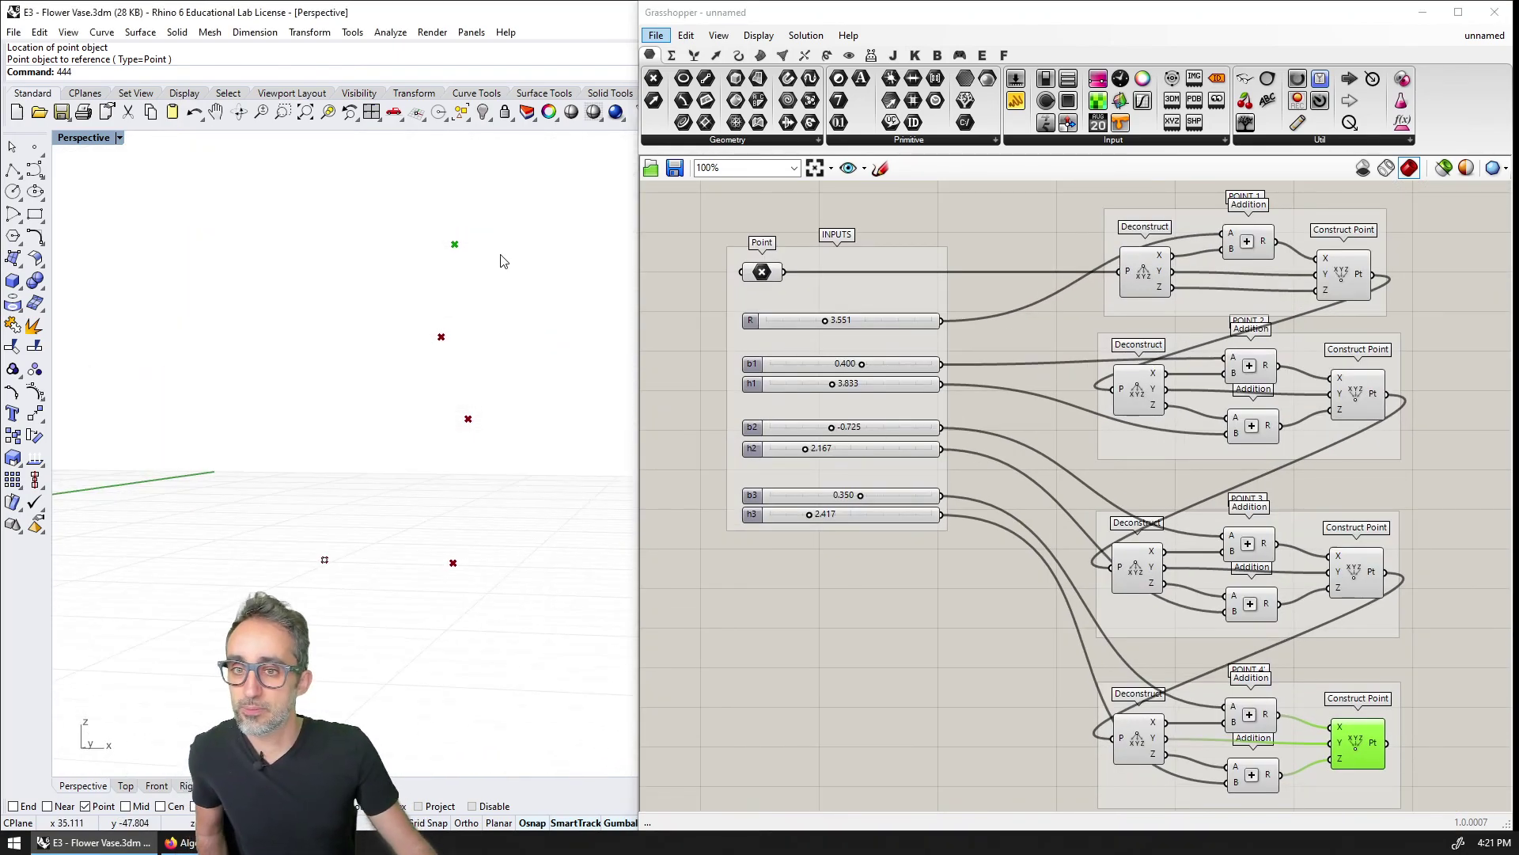
mouse_move(825, 321)
mouse_down()
mouse_move(783, 321)
mouse_move(804, 322)
mouse_up()
right_drag(485, 323, 467, 411)
right_drag(783, 453, 751, 498)
right_drag(611, 504, 516, 512)
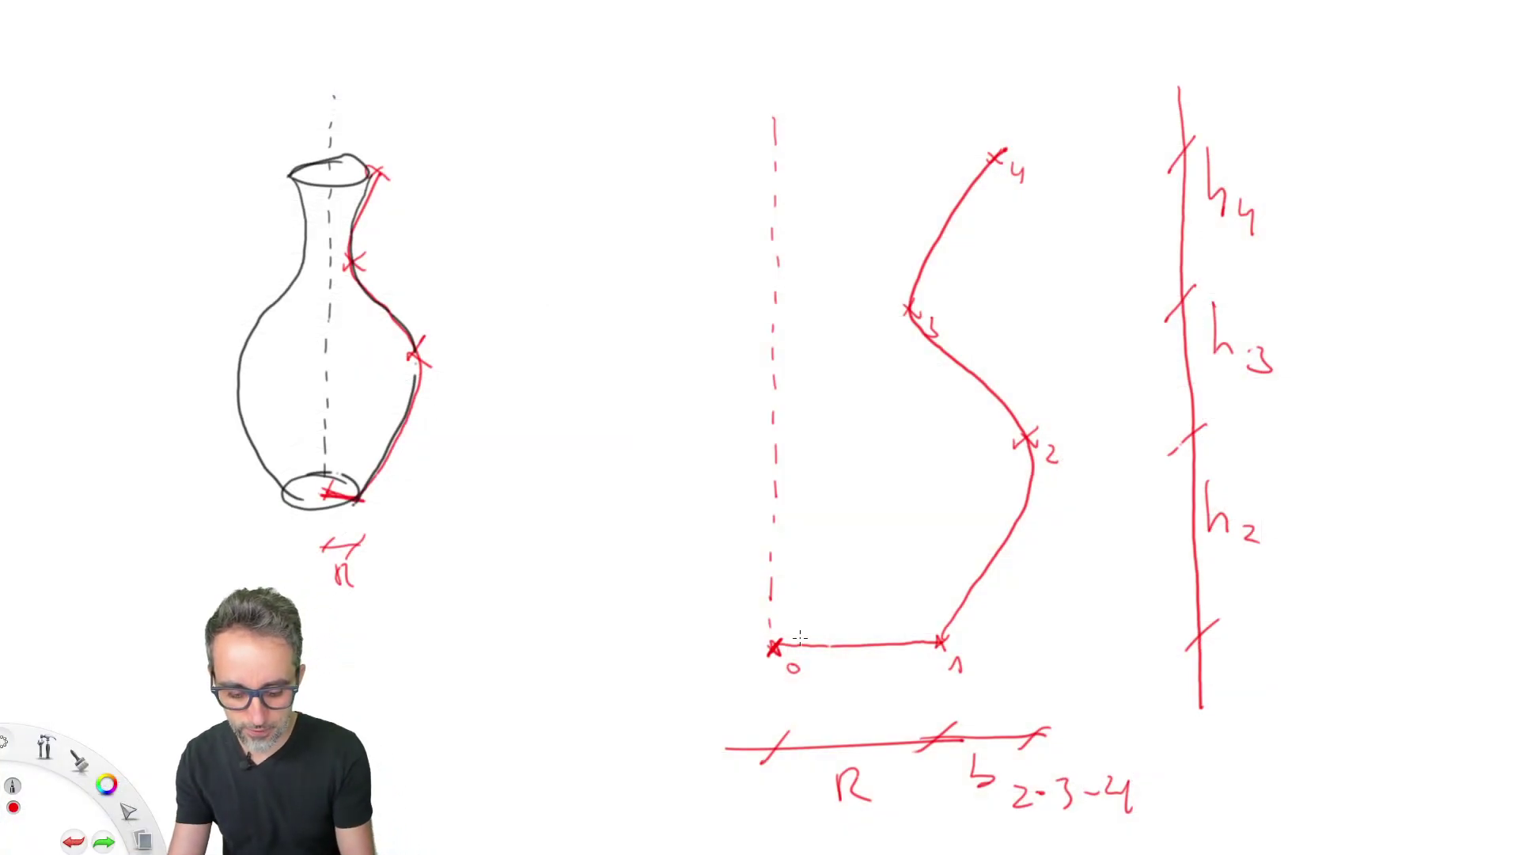
Trace over the base line and the profile curve on the hand-drawn vase sketch, and undo the strokes.
drag(903, 647, 770, 664)
mouse_move(954, 613)
mouse_down()
mouse_move(1027, 467)
mouse_move(961, 170)
mouse_up()
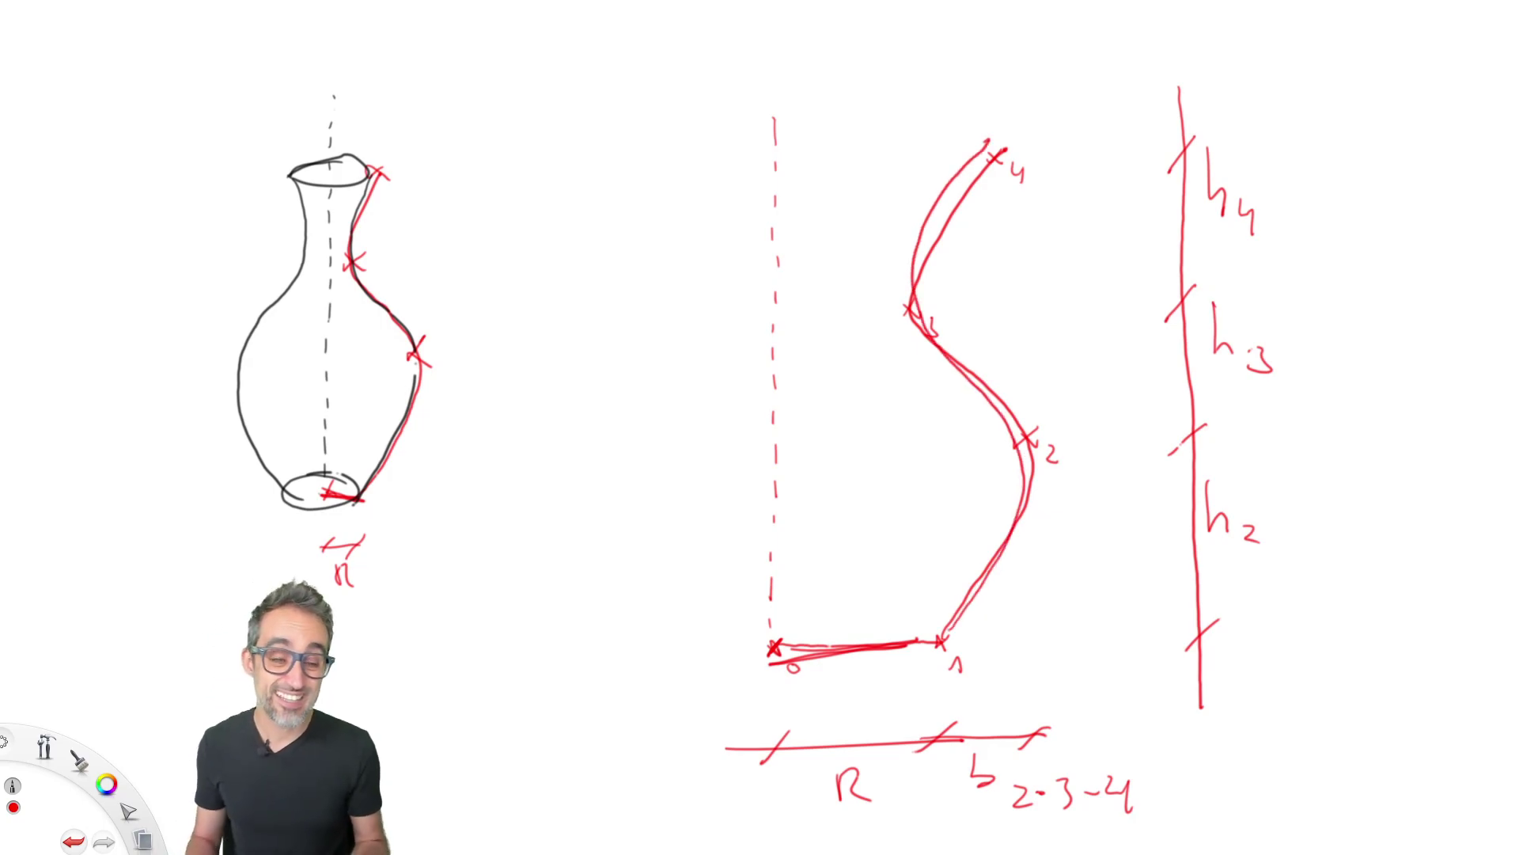
key(ctrl+z)
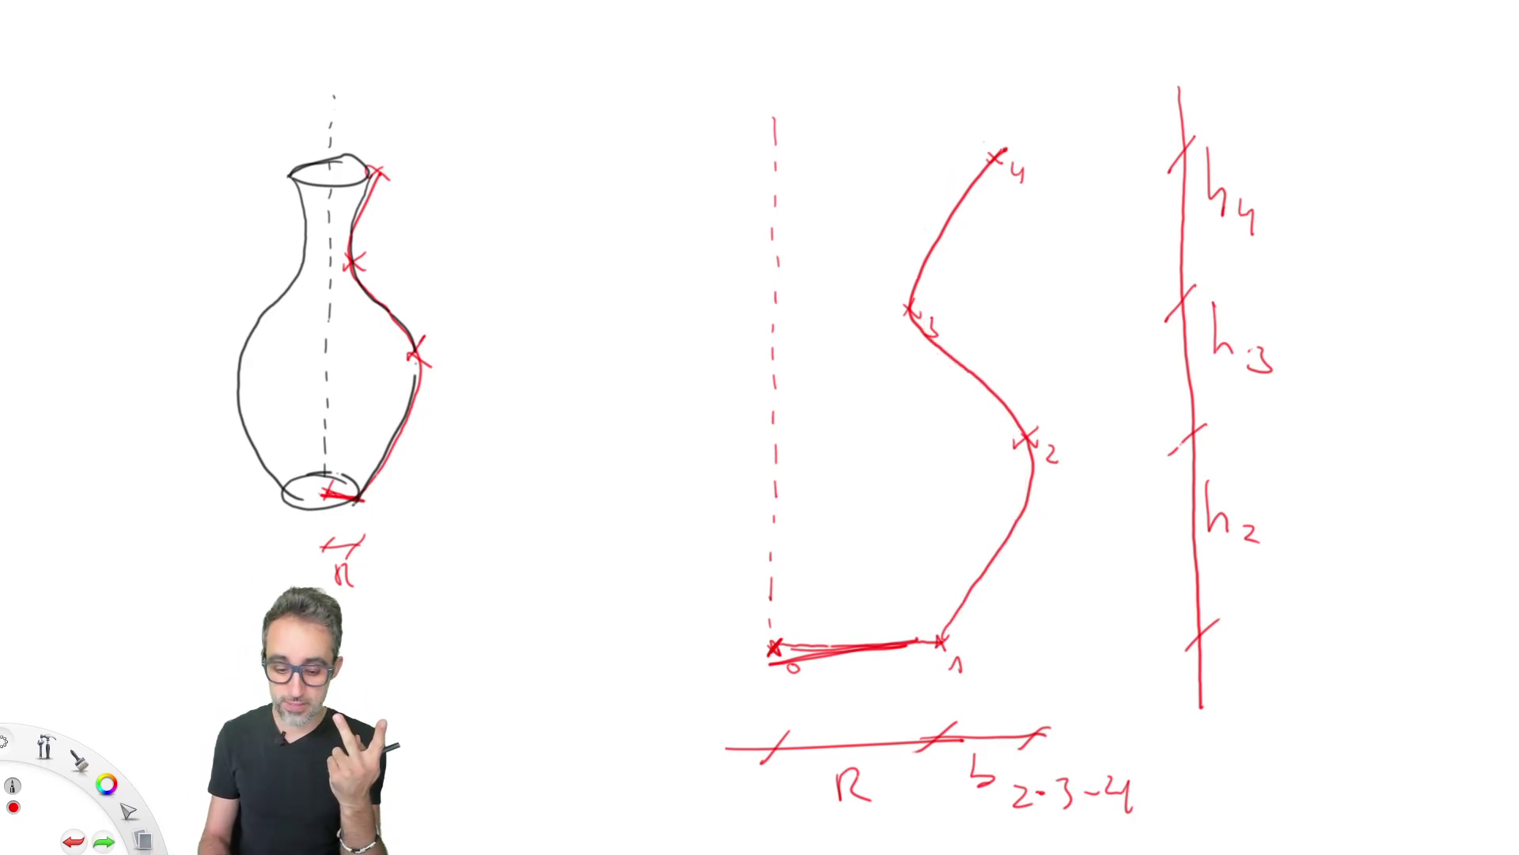
key(ctrl+z)
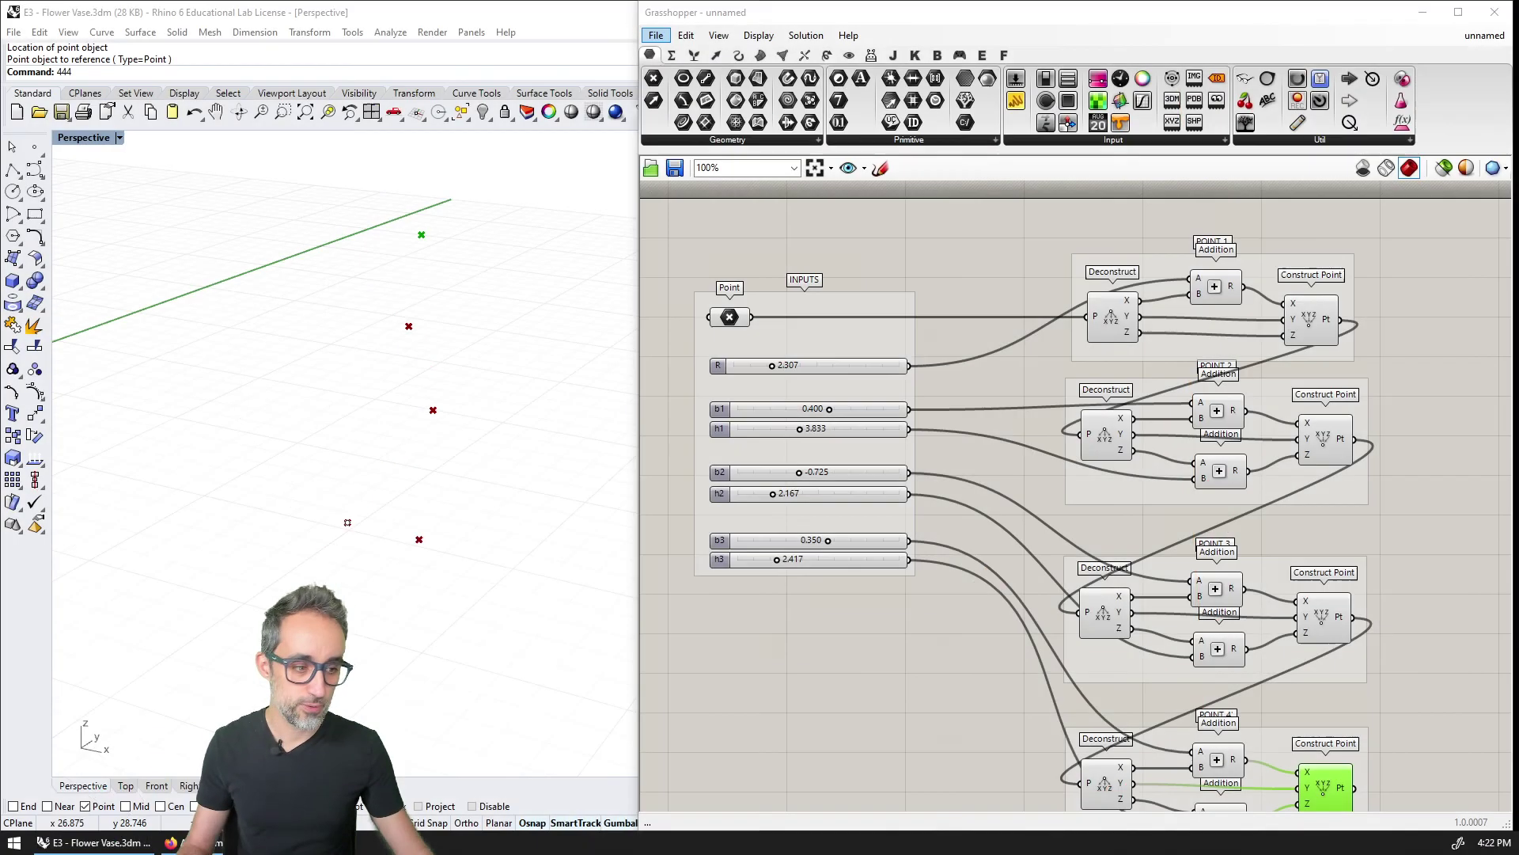
Add a Line component beside the point groups, joining the constructed points of POINT 1 and POINT 2.
right_drag(1348, 439, 1059, 477)
right_drag(1377, 358, 1047, 449)
double_click(1167, 445)
text(line)
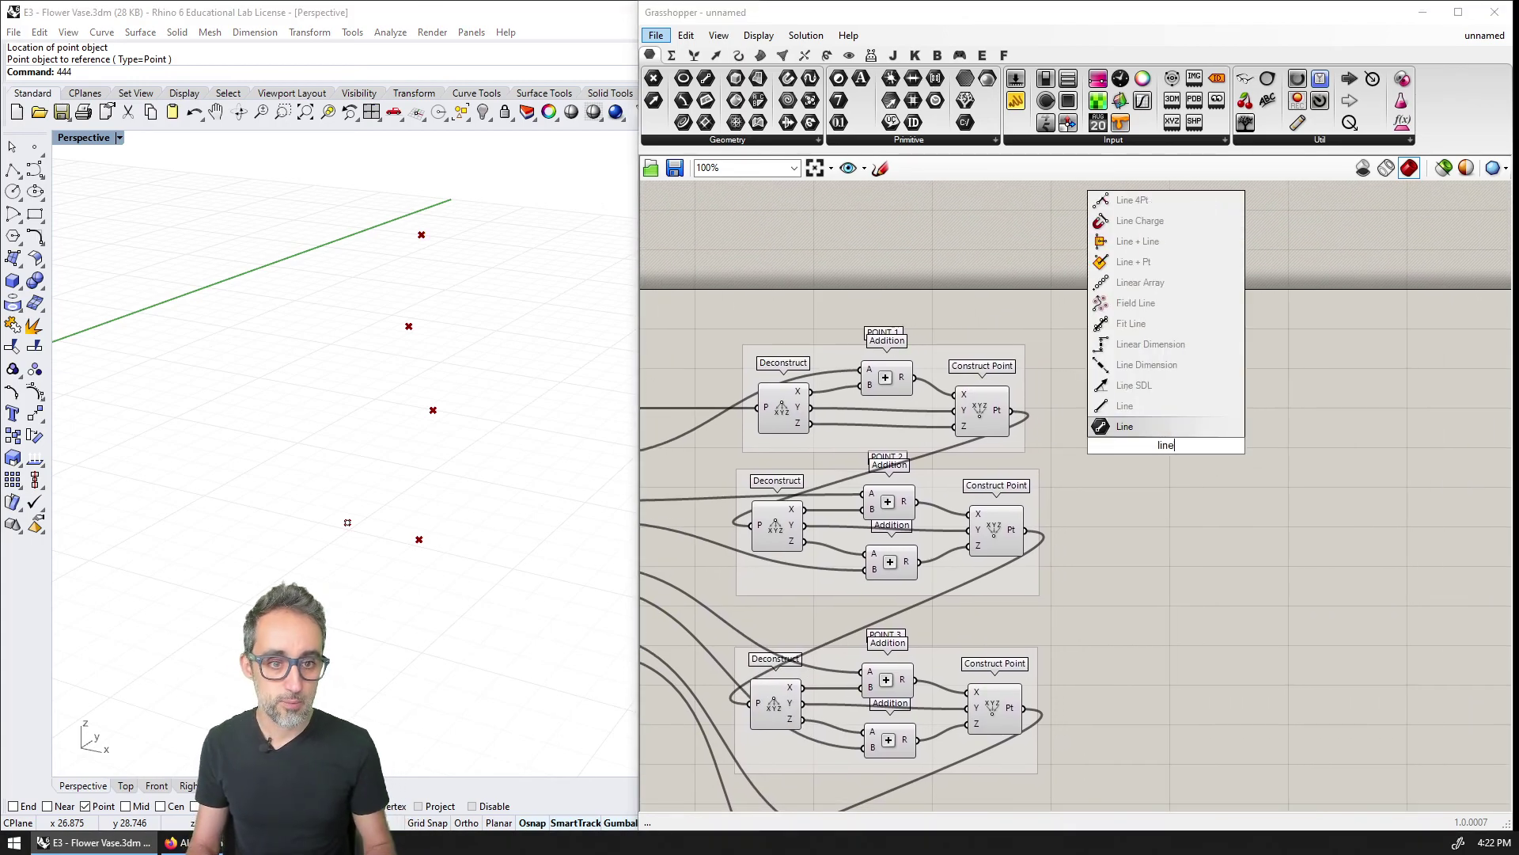
key(Return)
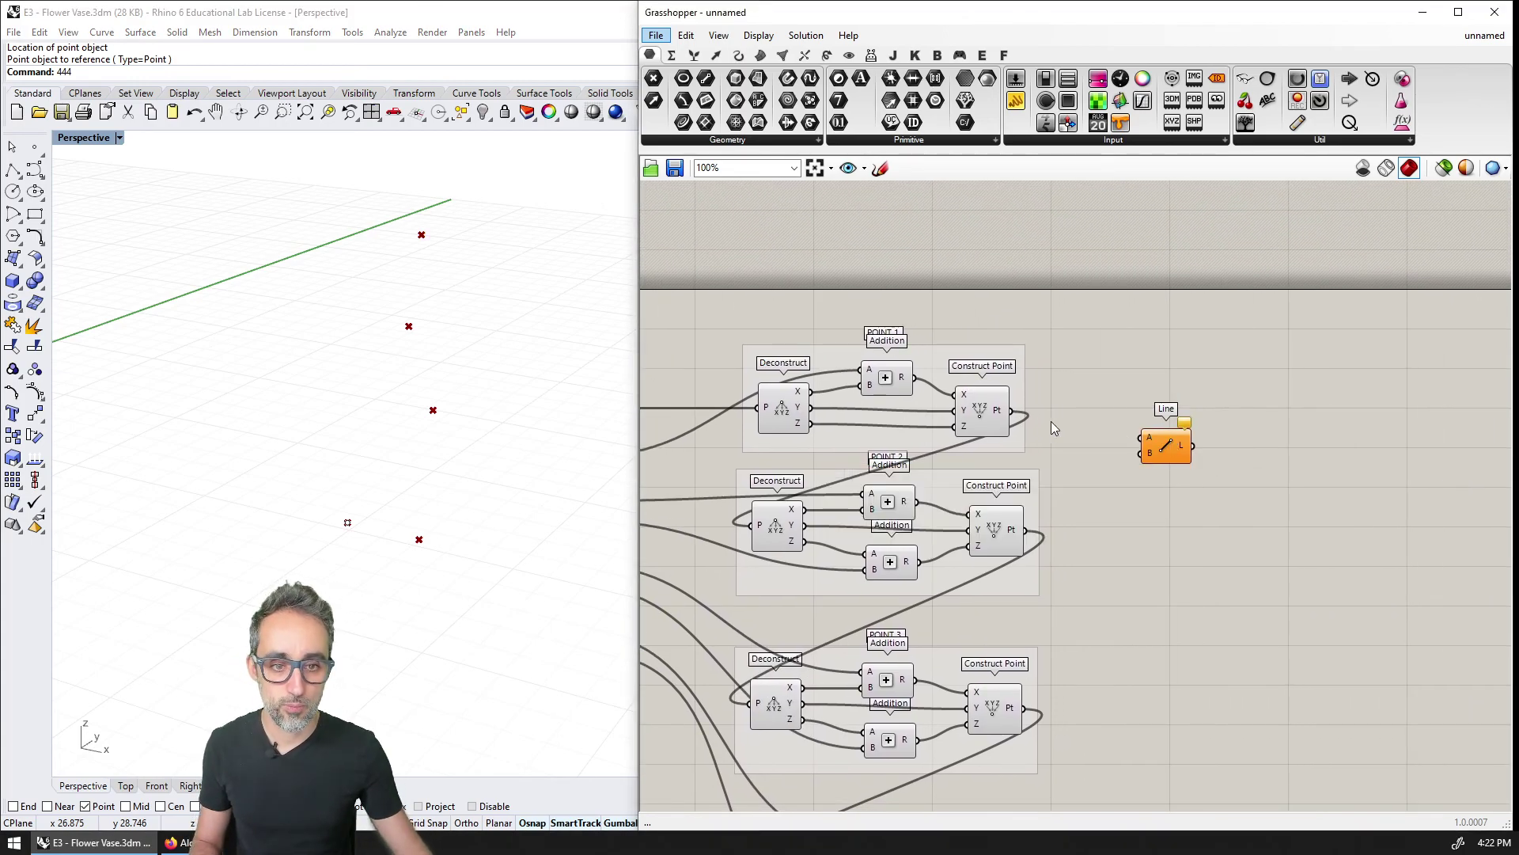
drag(1010, 411, 1150, 442)
drag(1028, 530, 1144, 453)
Rewire the Line component to start at the base Point input and end at POINT 1's constructed point.
right_drag(1163, 488, 1352, 473)
scroll(1337, 477, down, 1)
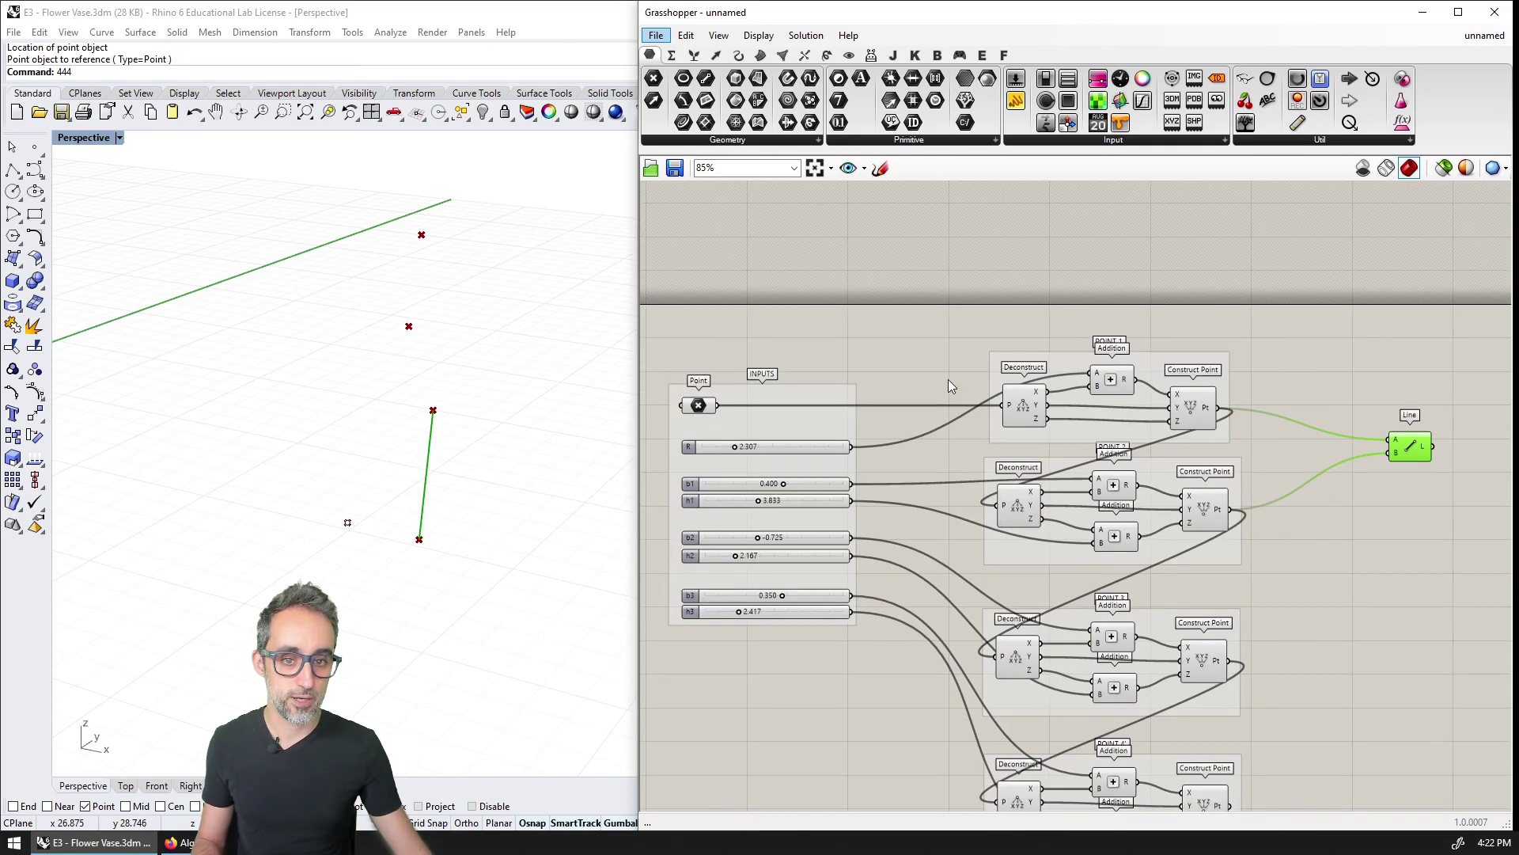
drag(719, 405, 1390, 440)
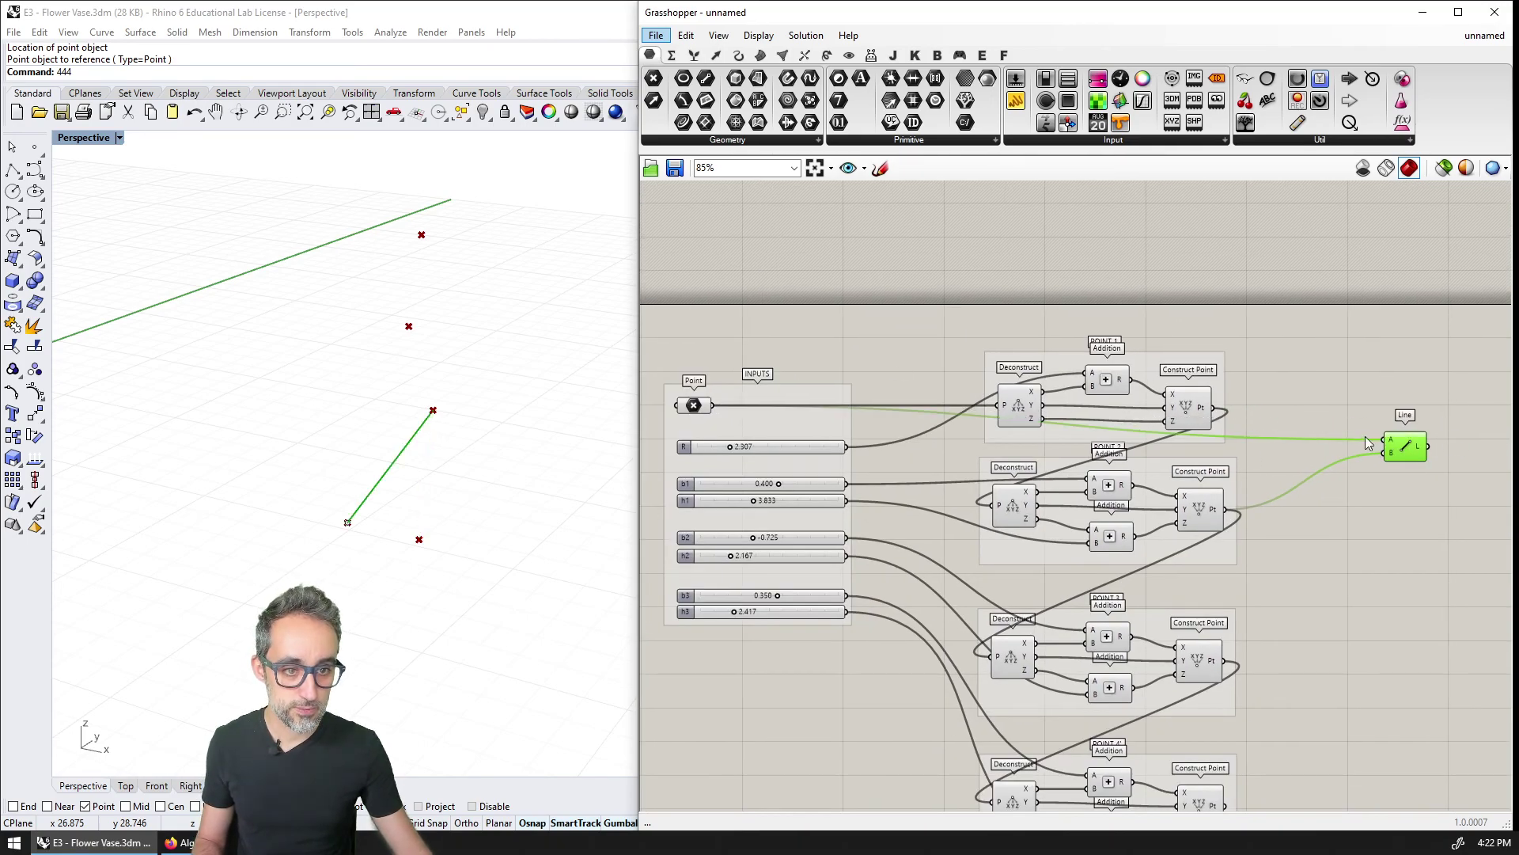
drag(1238, 420, 1390, 454)
mouse_move(479, 518)
right_down()
mouse_move(530, 495)
mouse_move(444, 509)
mouse_move(428, 492)
mouse_move(466, 517)
right_up()
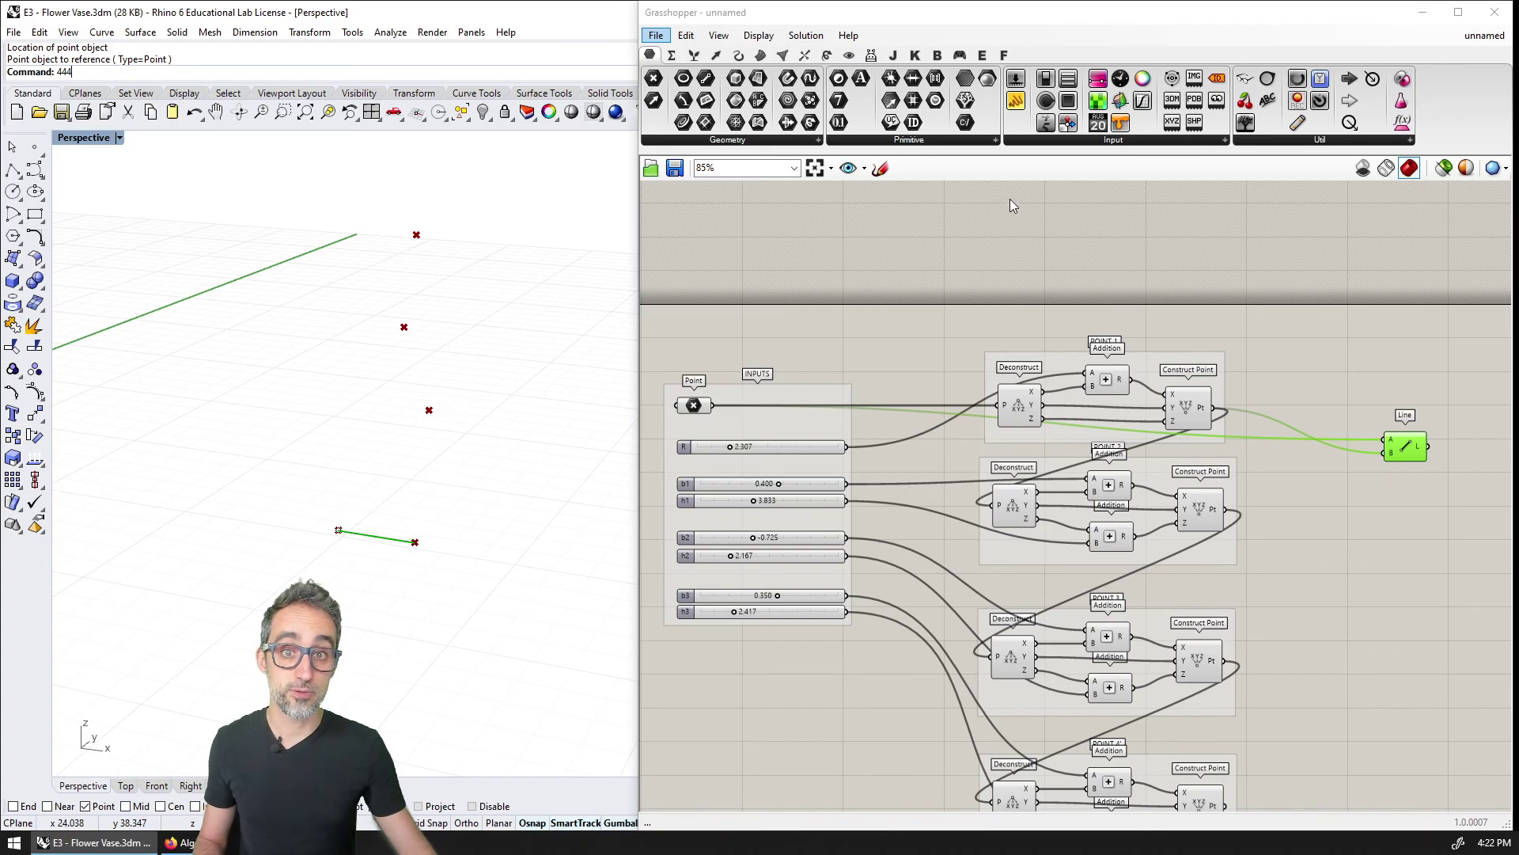
Add an Interpolate curve component below the Line and feed the constructed points of POINT 1 to POINT 4 into its vertices in order.
click(739, 55)
click(1285, 140)
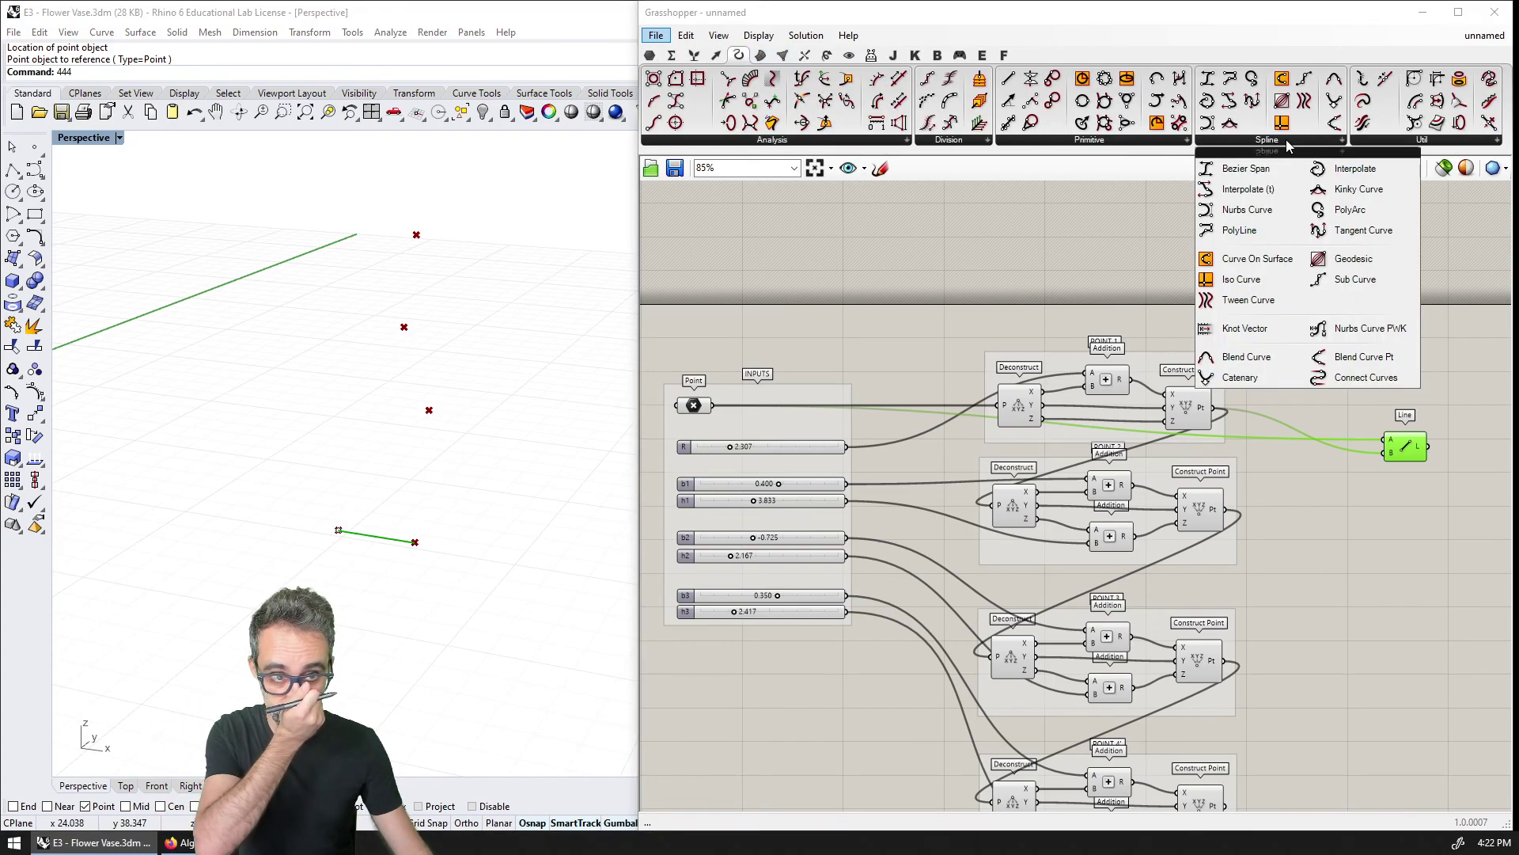
drag(1355, 174, 1383, 461)
right_drag(1455, 584, 1309, 447)
drag(1070, 287, 1248, 401)
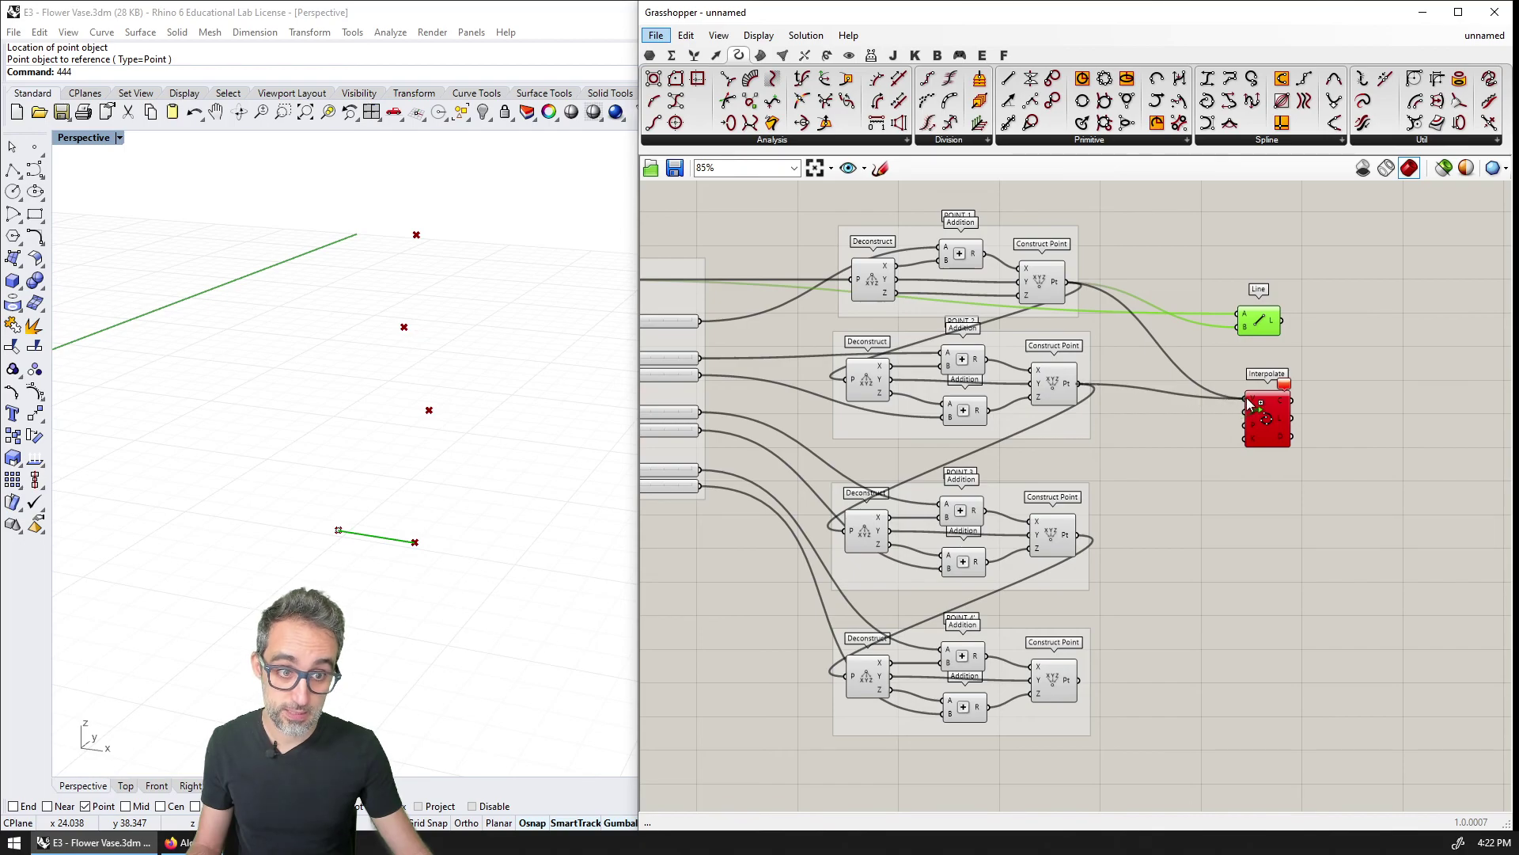
drag(1081, 537, 1247, 399)
drag(1079, 678, 1232, 408)
right_drag(421, 564, 434, 451)
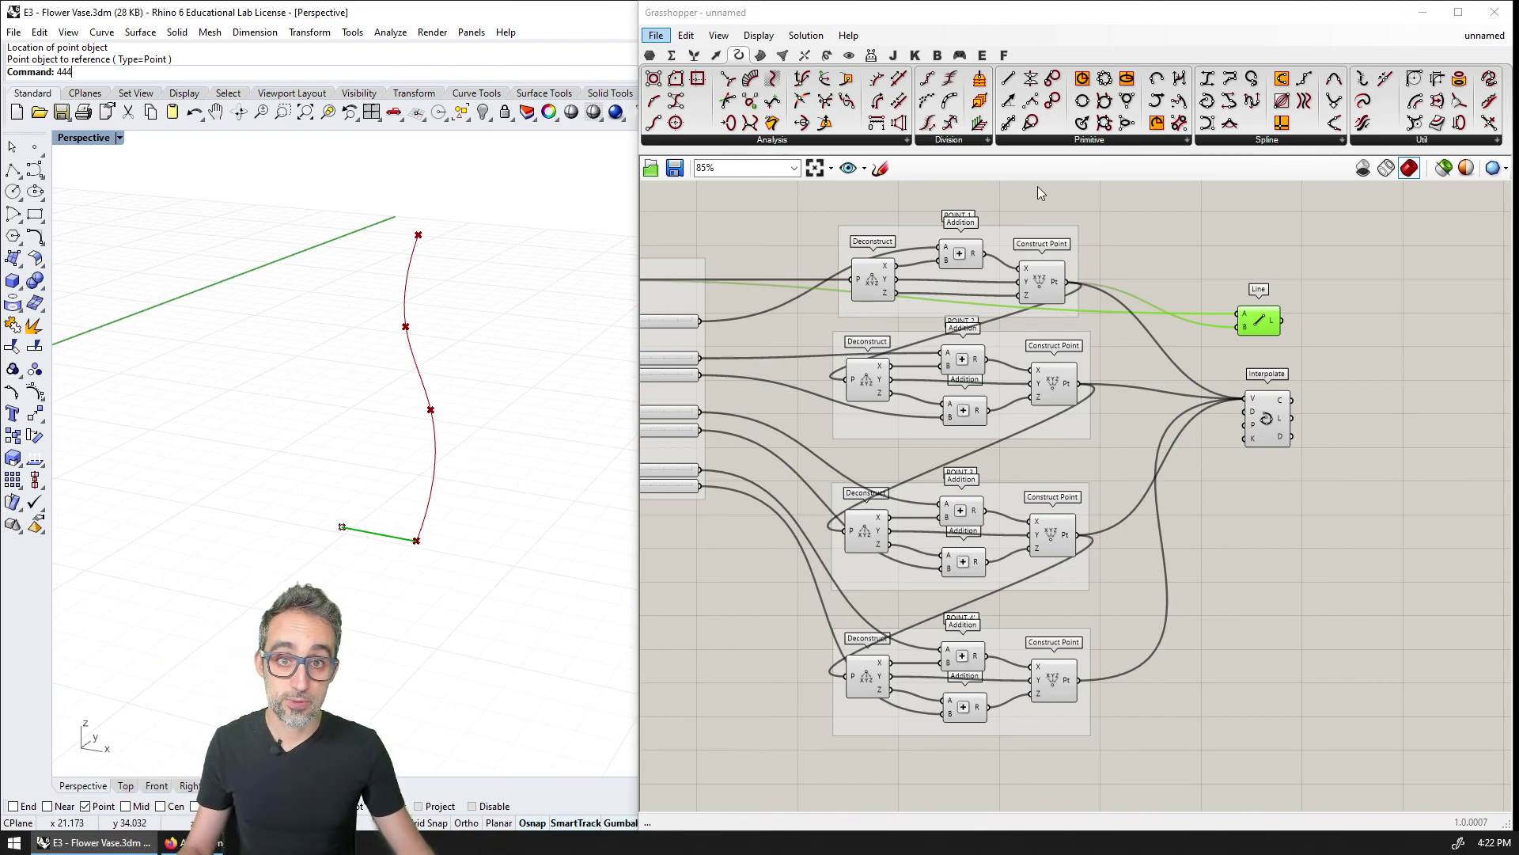
Add a Revolution surface component to the canvas below the Interpolate component.
click(761, 54)
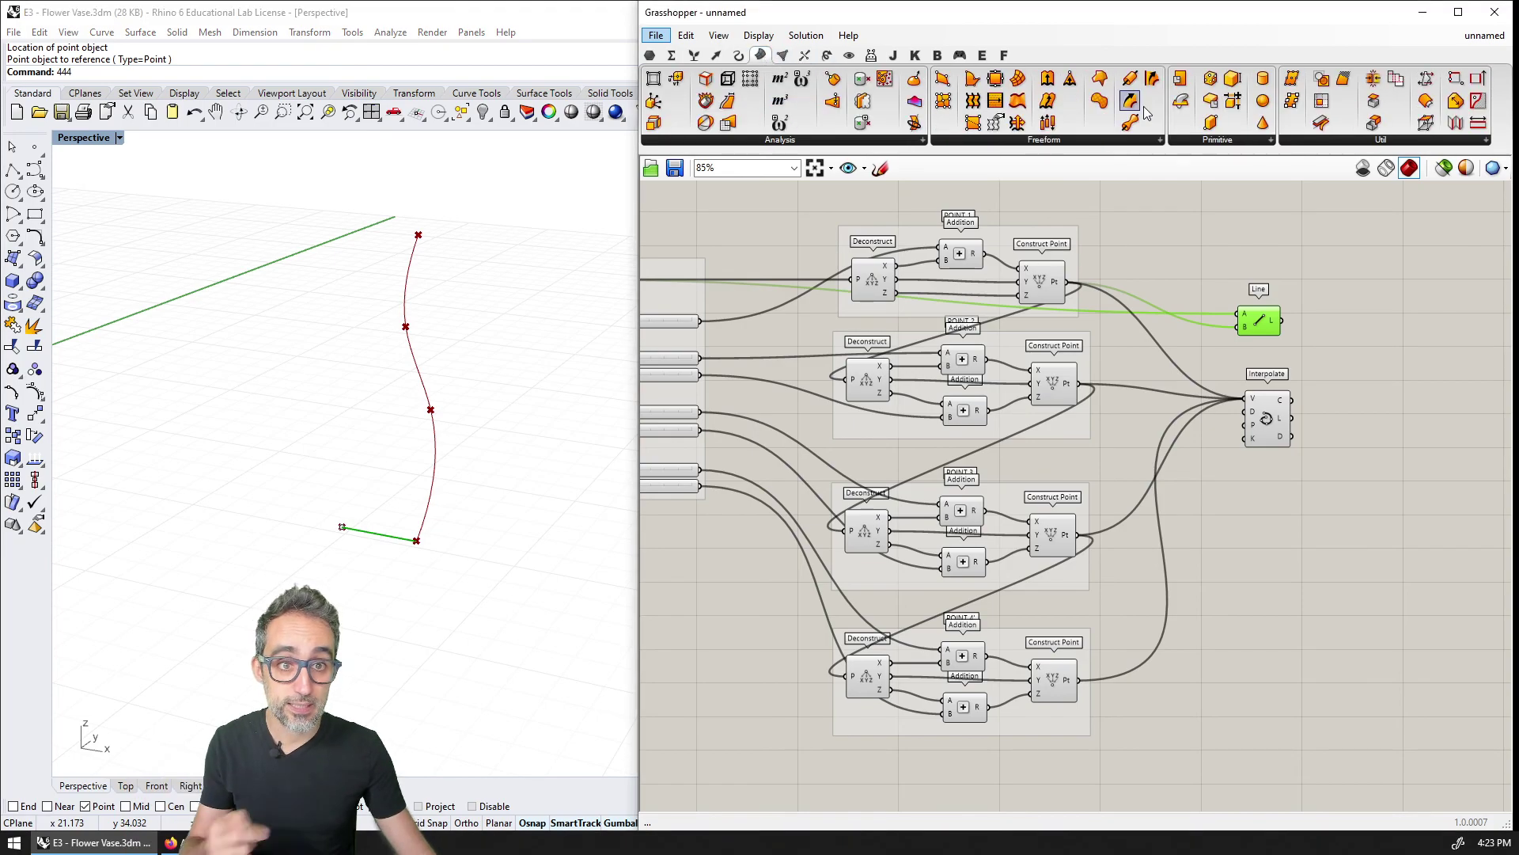
click(1082, 142)
drag(1084, 433, 1361, 563)
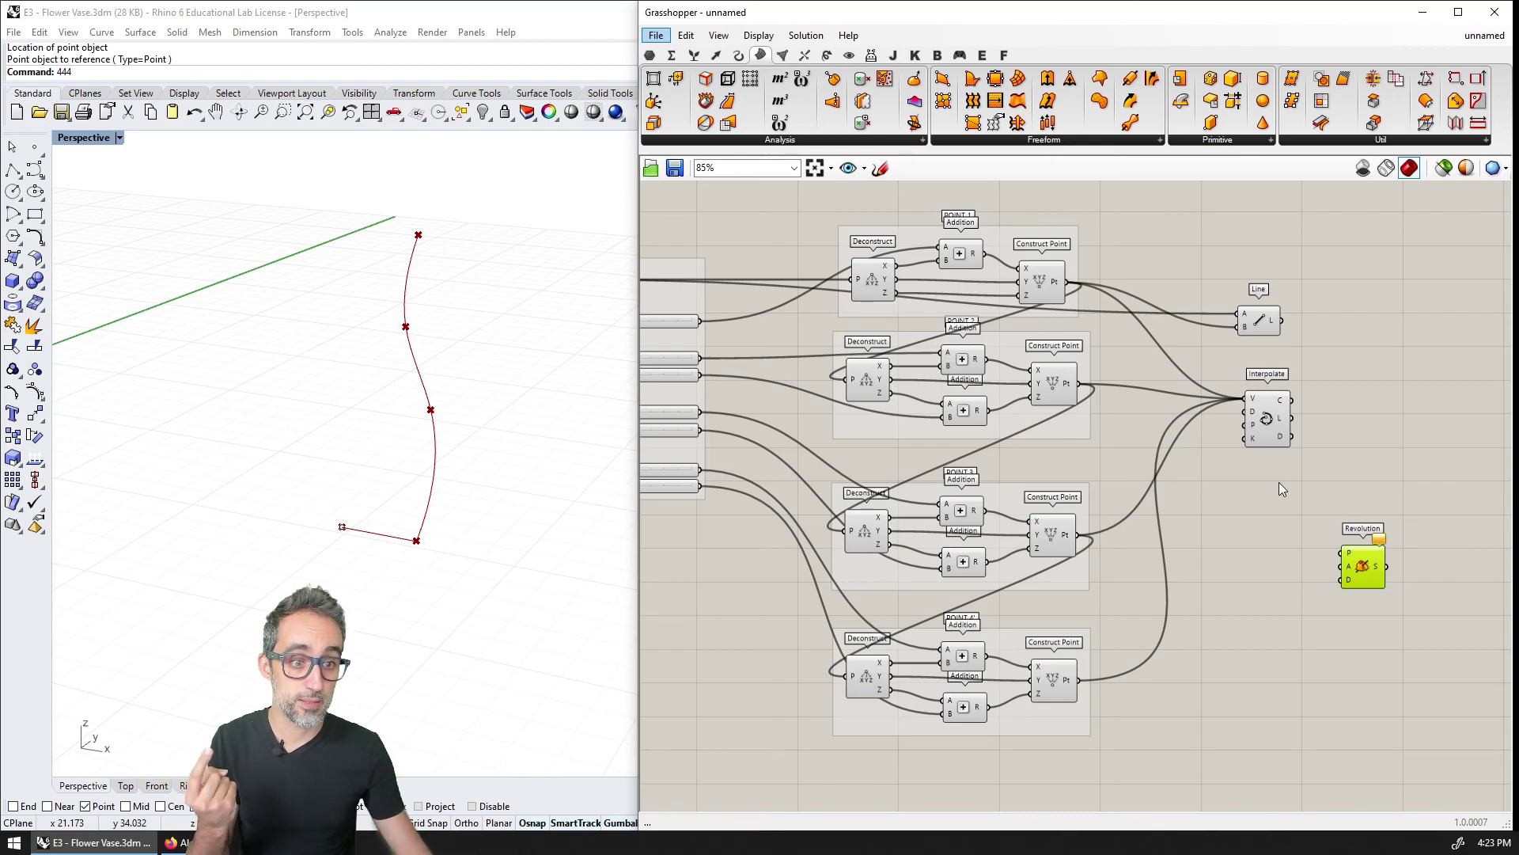
Feed the Interpolate component's curve output into the Revolution component's profile input.
right_drag(1312, 490, 1309, 453)
drag(1290, 364, 1371, 537)
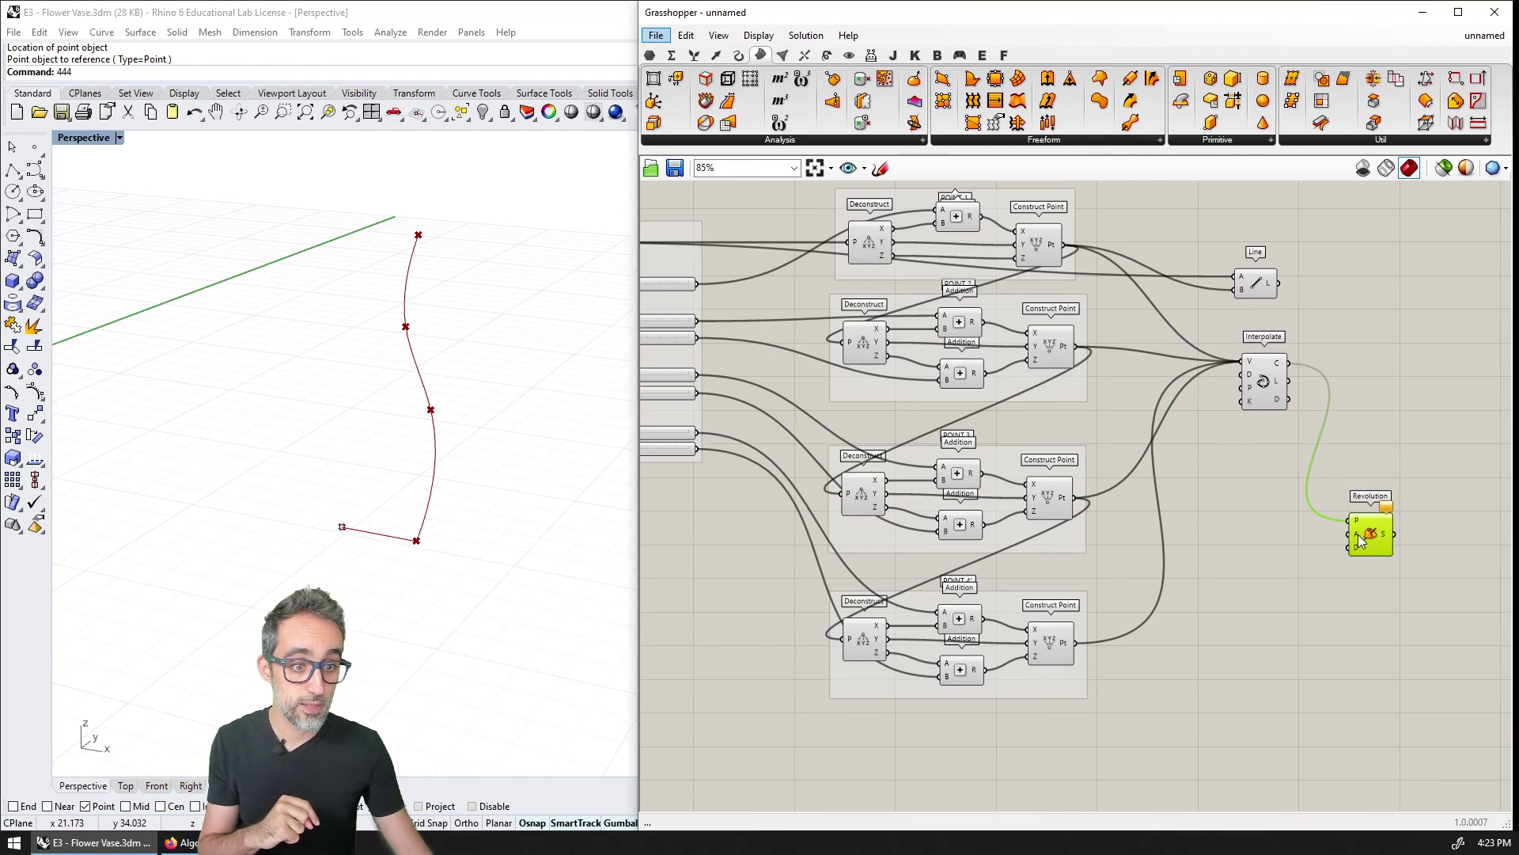
Add a Deconstruct component below the POINT 4 group and feed POINT 4's constructed point into it.
right_drag(1225, 670, 1318, 519)
right_drag(1164, 577, 1184, 532)
scroll(1183, 529, up, 1)
click(1188, 529)
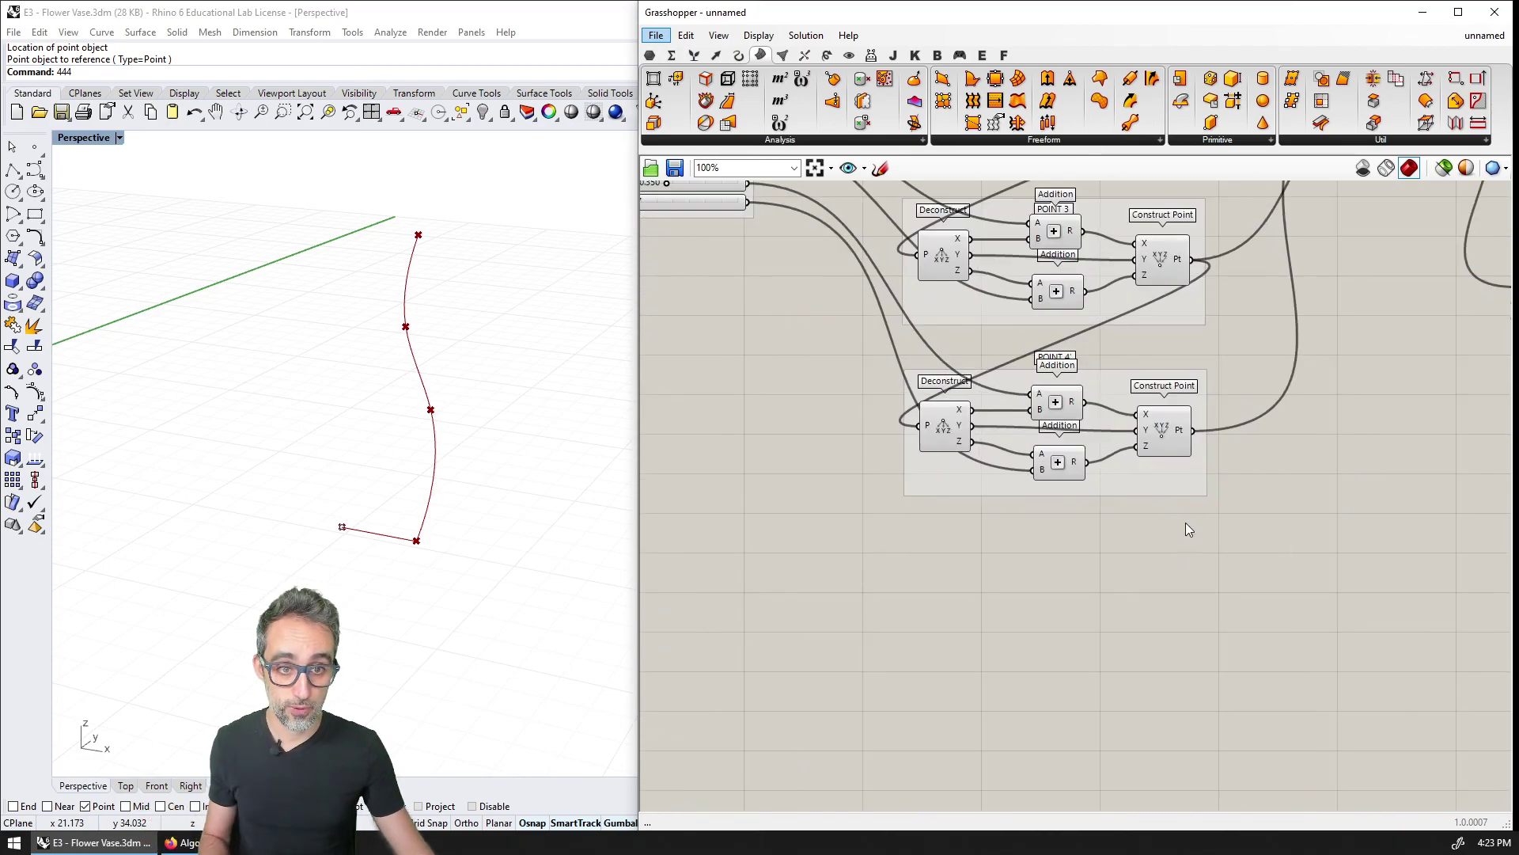
double_click(971, 535)
text(deco)
click(959, 518)
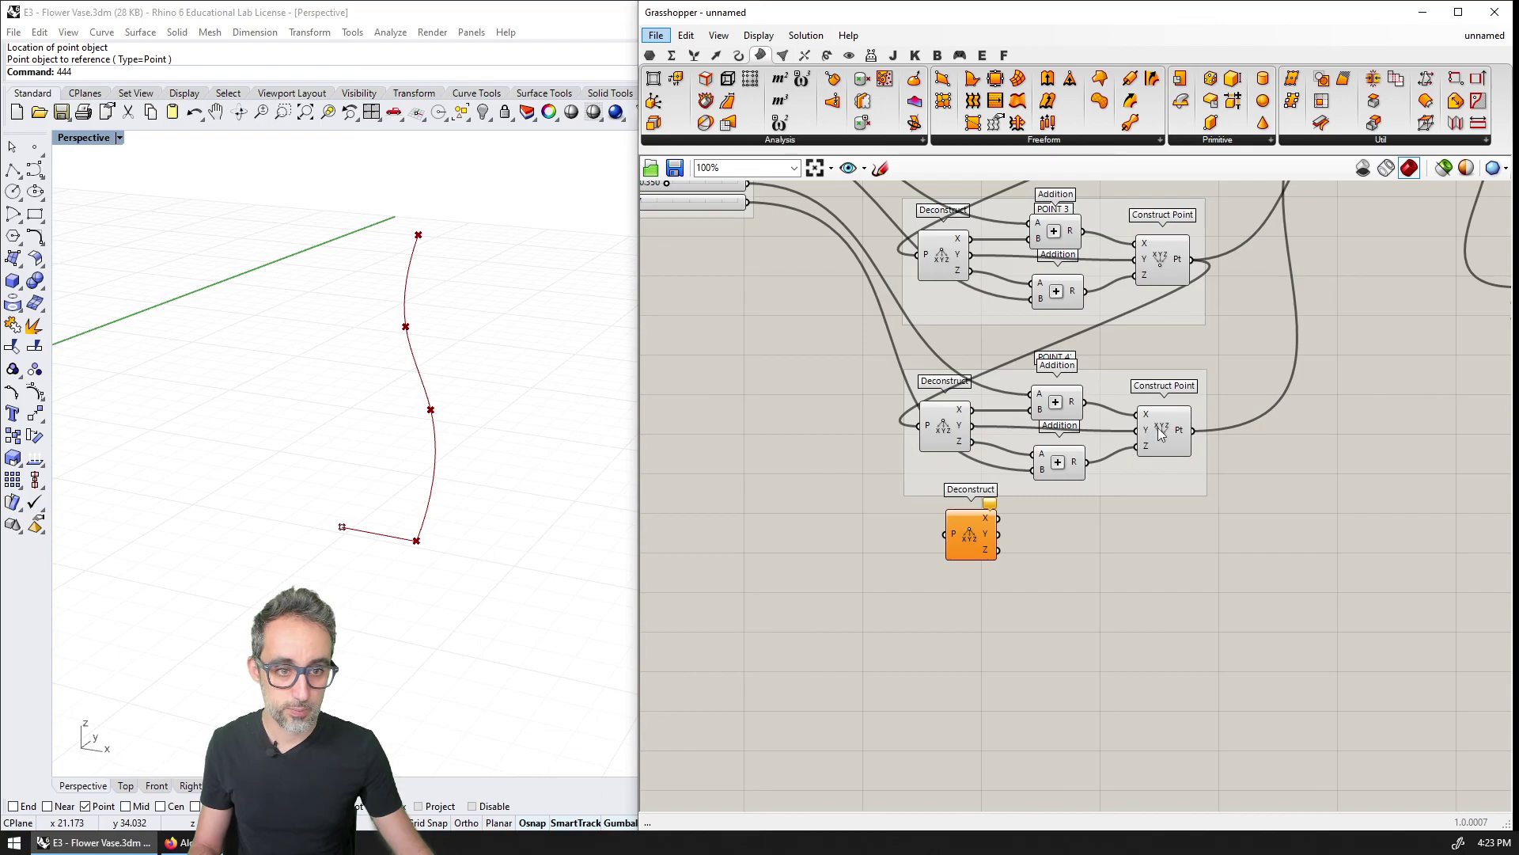
mouse_move(1191, 435)
mouse_down()
mouse_move(950, 532)
mouse_move(938, 582)
mouse_up()
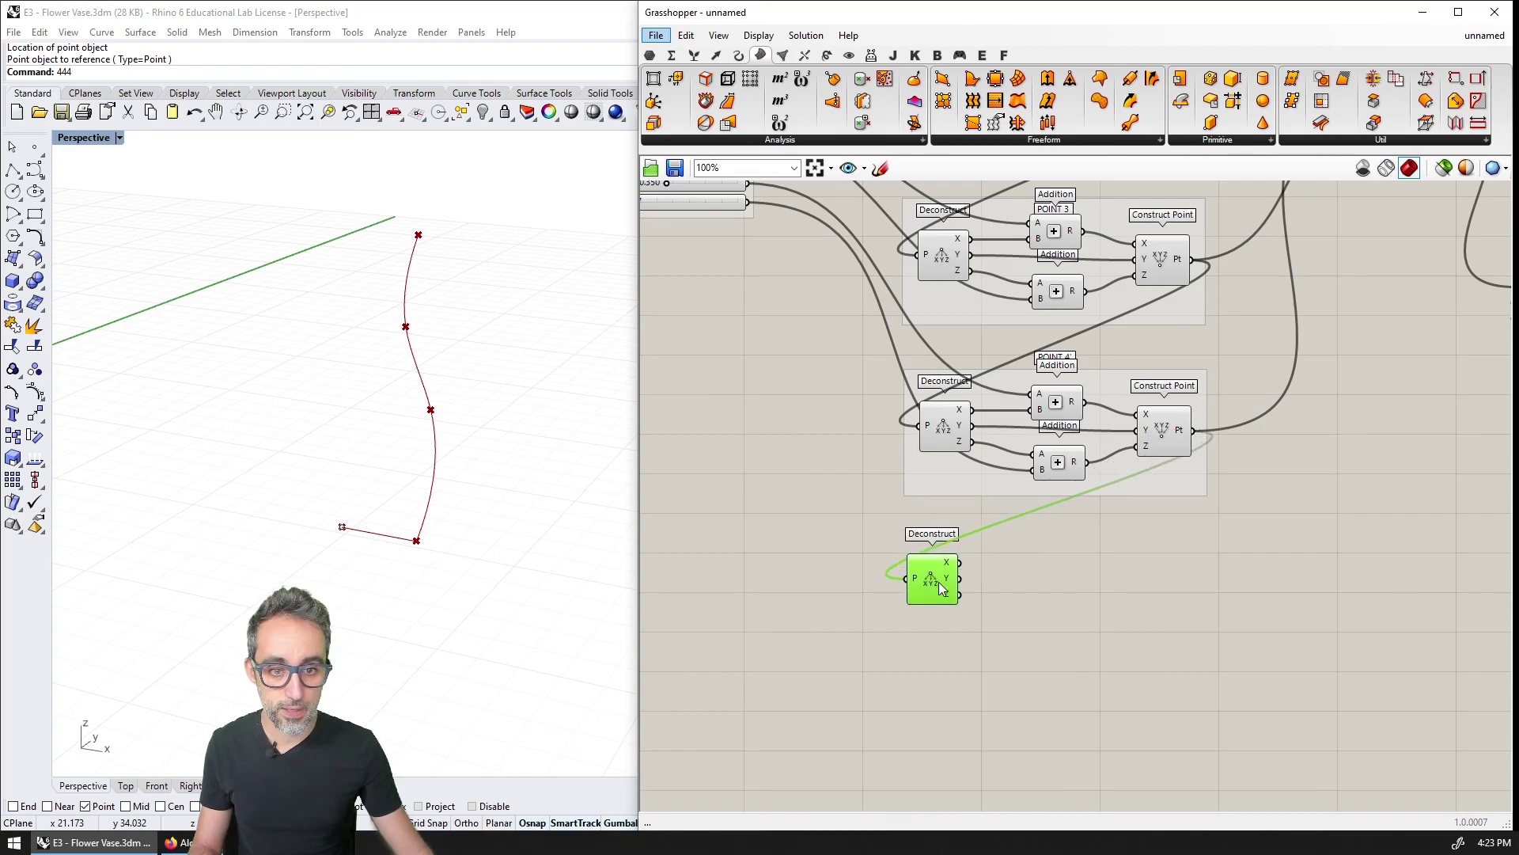
Add an Addition component fed by the new Deconstruct's Z, and rewire that Deconstruct's input to the base Point.
double_click(1062, 608)
text(add)
key(Return)
scroll(1042, 616, up, 2)
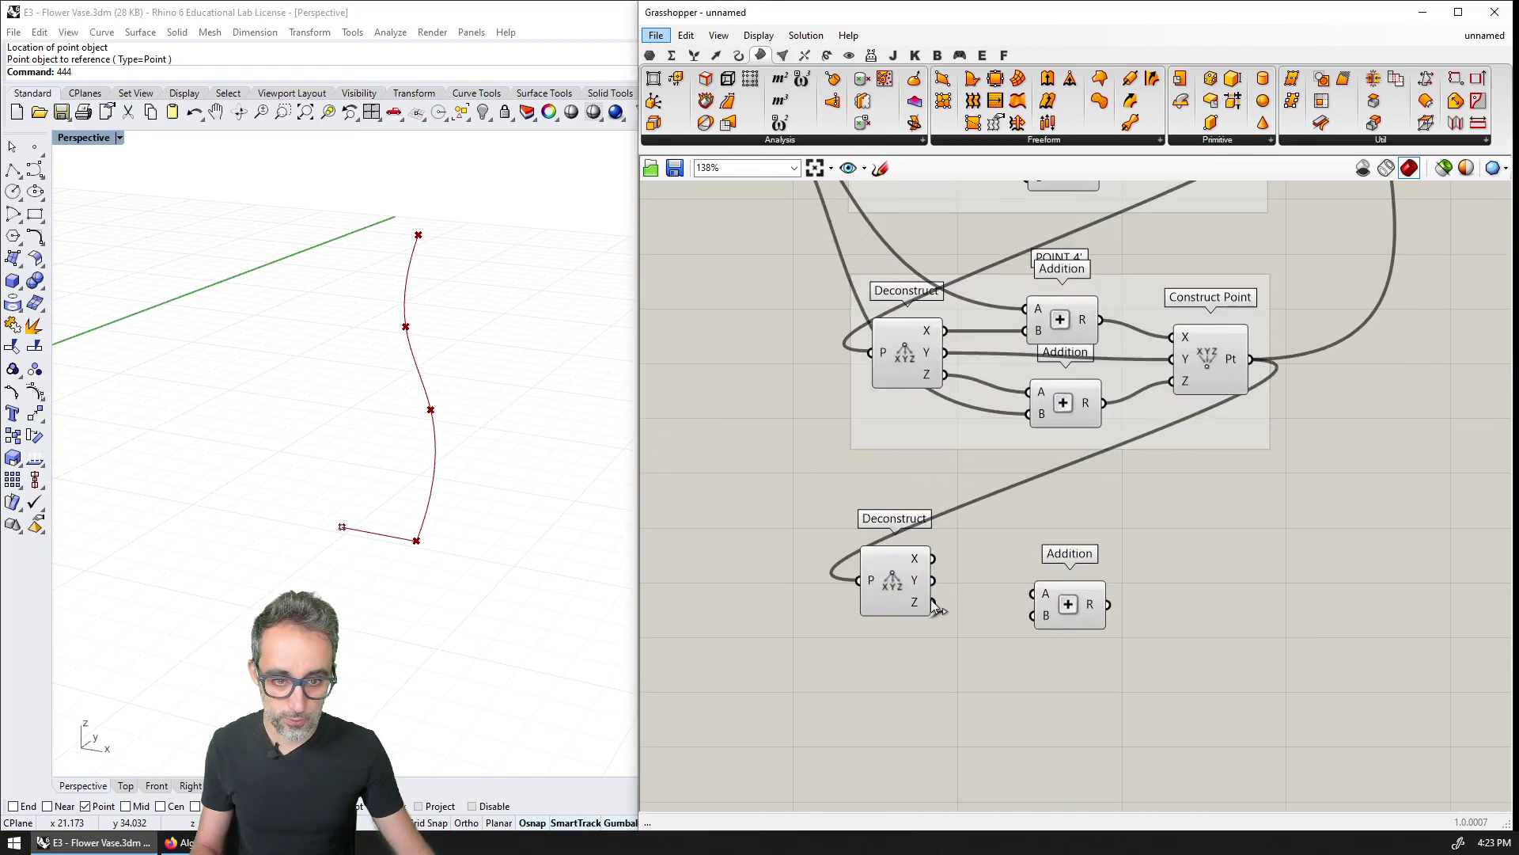
drag(1048, 608, 1047, 616)
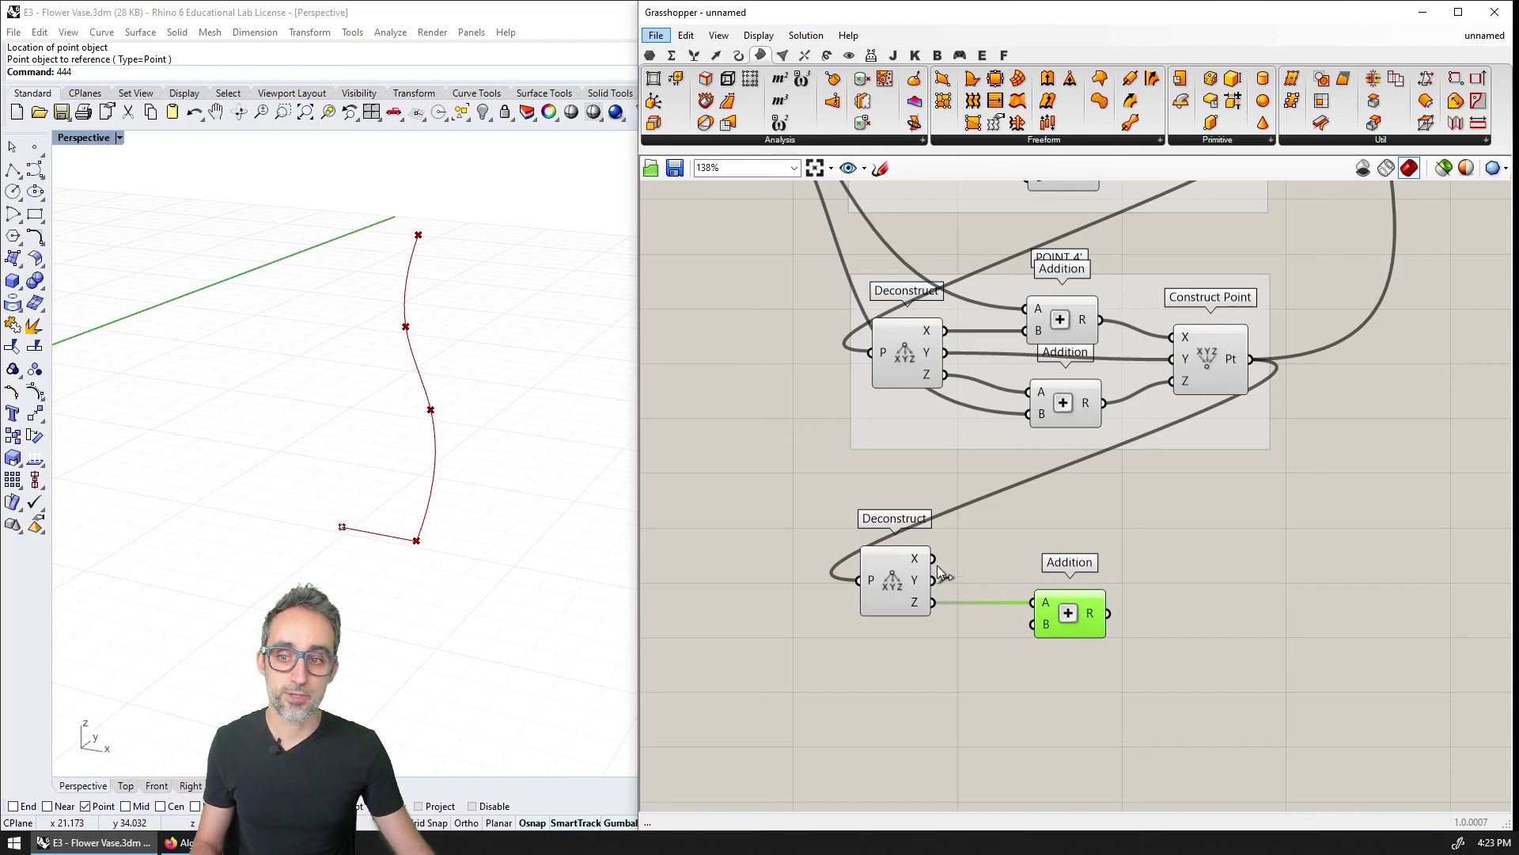
scroll(950, 570, down, 5)
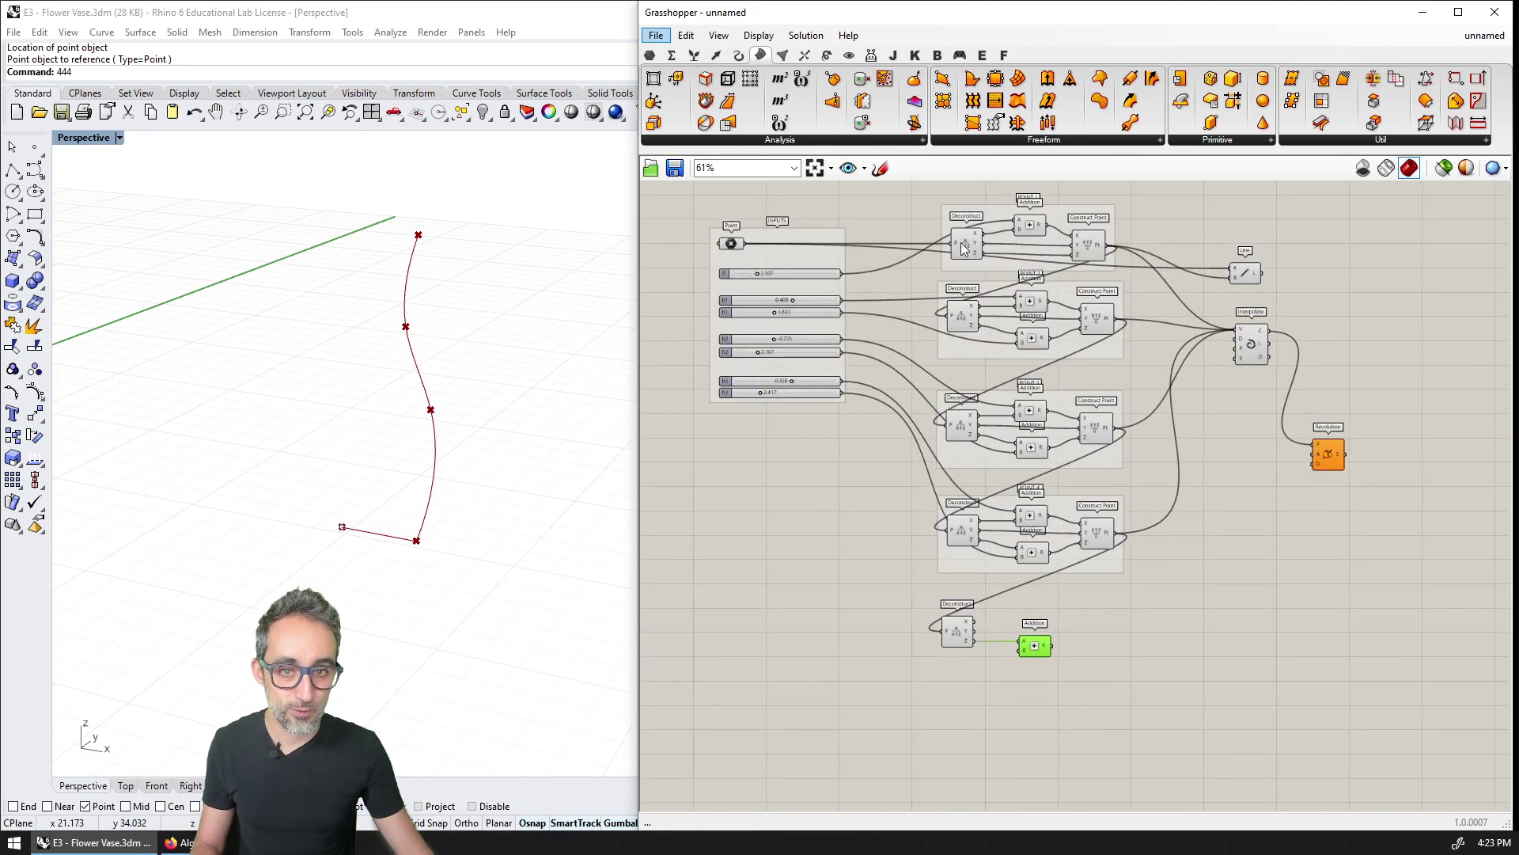
drag(744, 244, 944, 631)
Add a small panel with the value 1 and feed it into the new Addition's B input.
scroll(999, 675, up, 5)
drag(996, 533, 1021, 524)
double_click(909, 568)
text(panel)
key(Return)
double_click(909, 575)
text(1)
click(1052, 665)
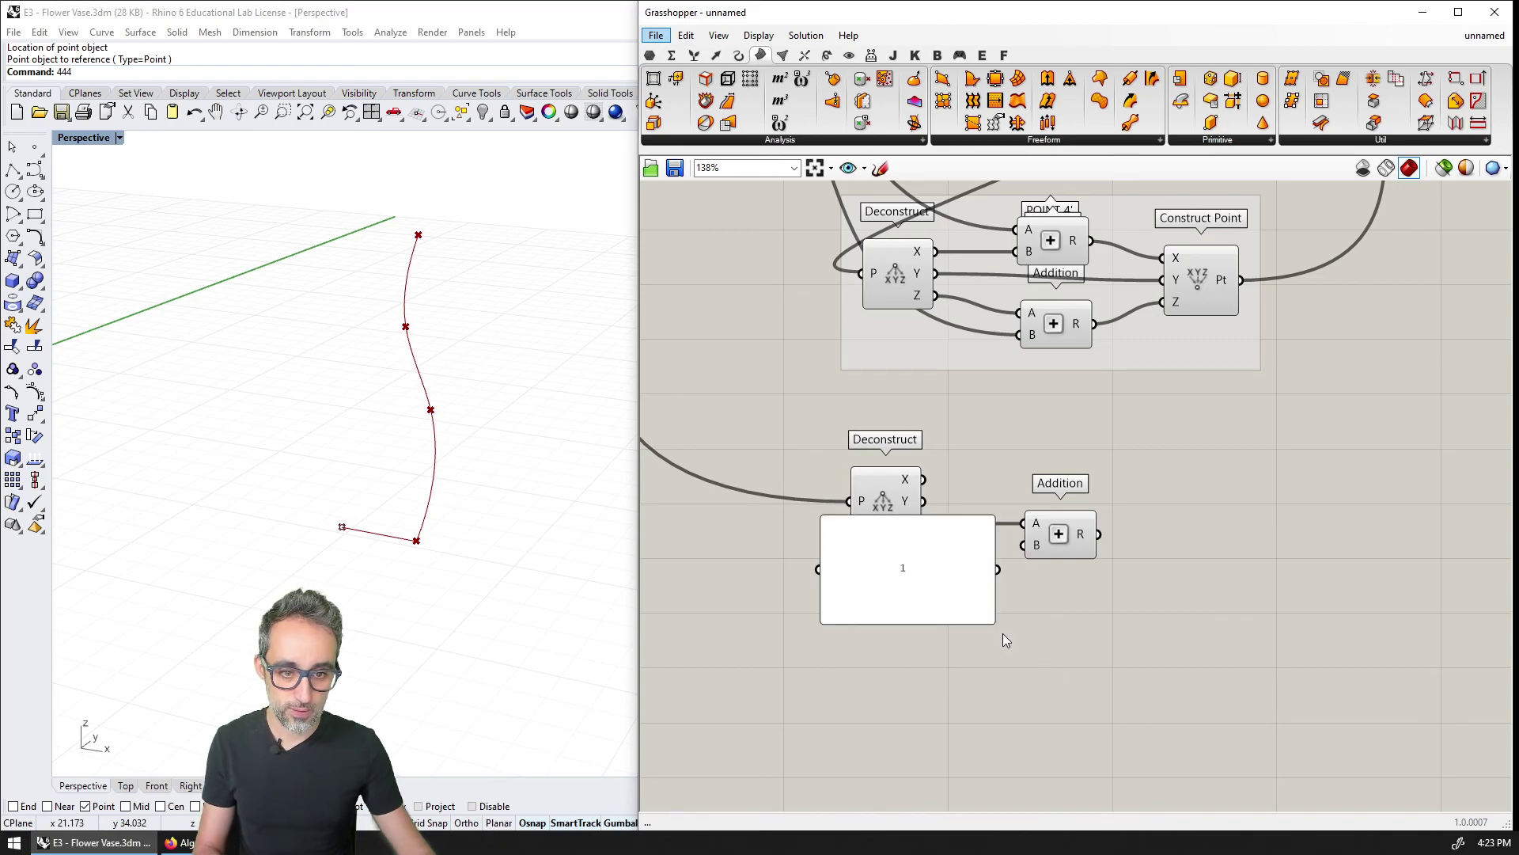
drag(990, 621, 1025, 544)
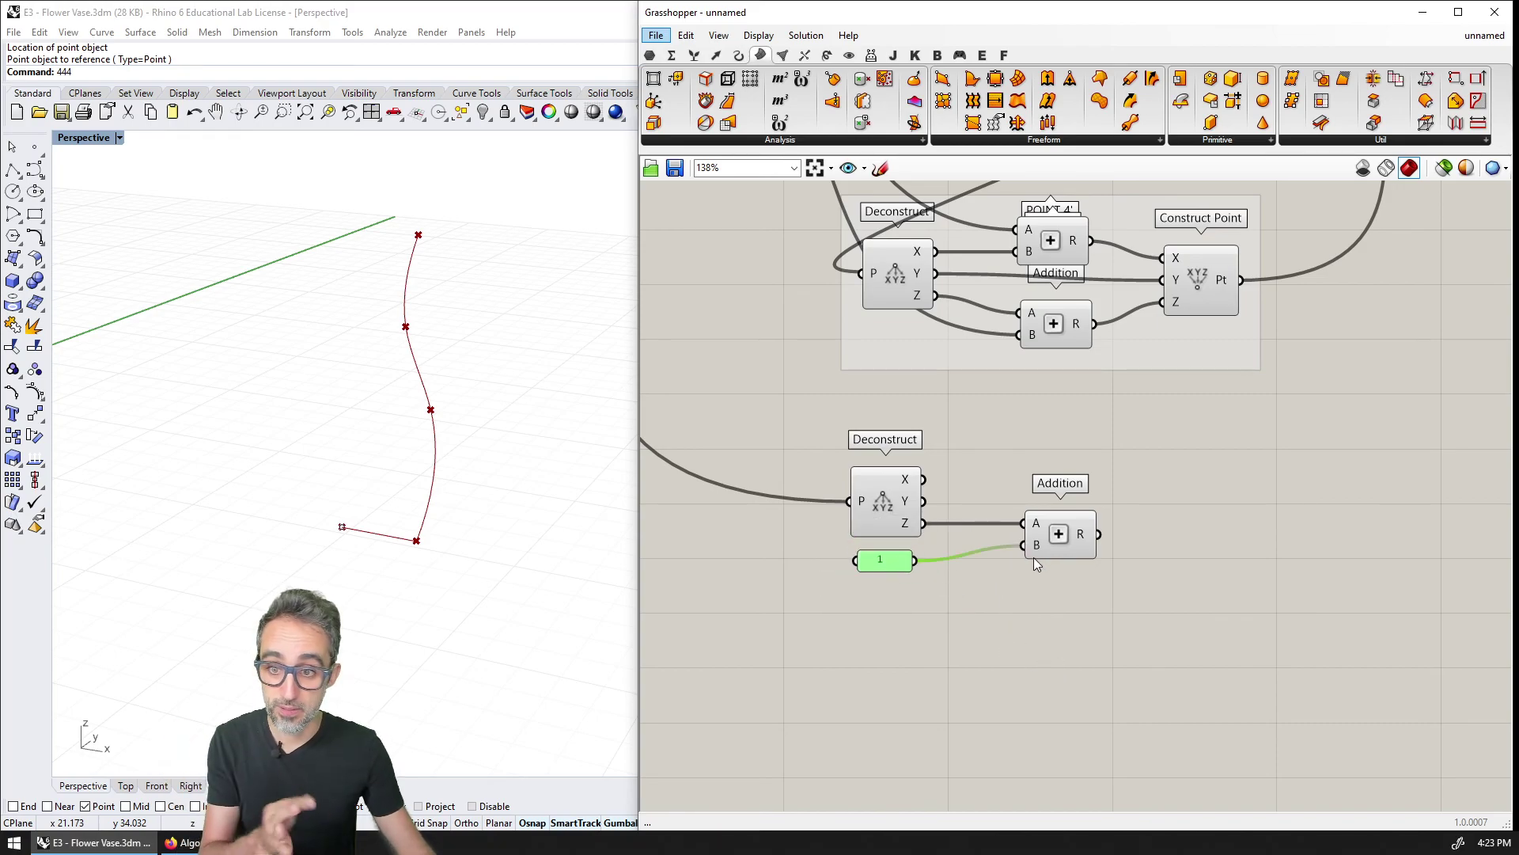
Add a Construct Point component fed by the Deconstruct's X and Y, with the Addition result as Z.
click(1085, 542)
double_click(1173, 473)
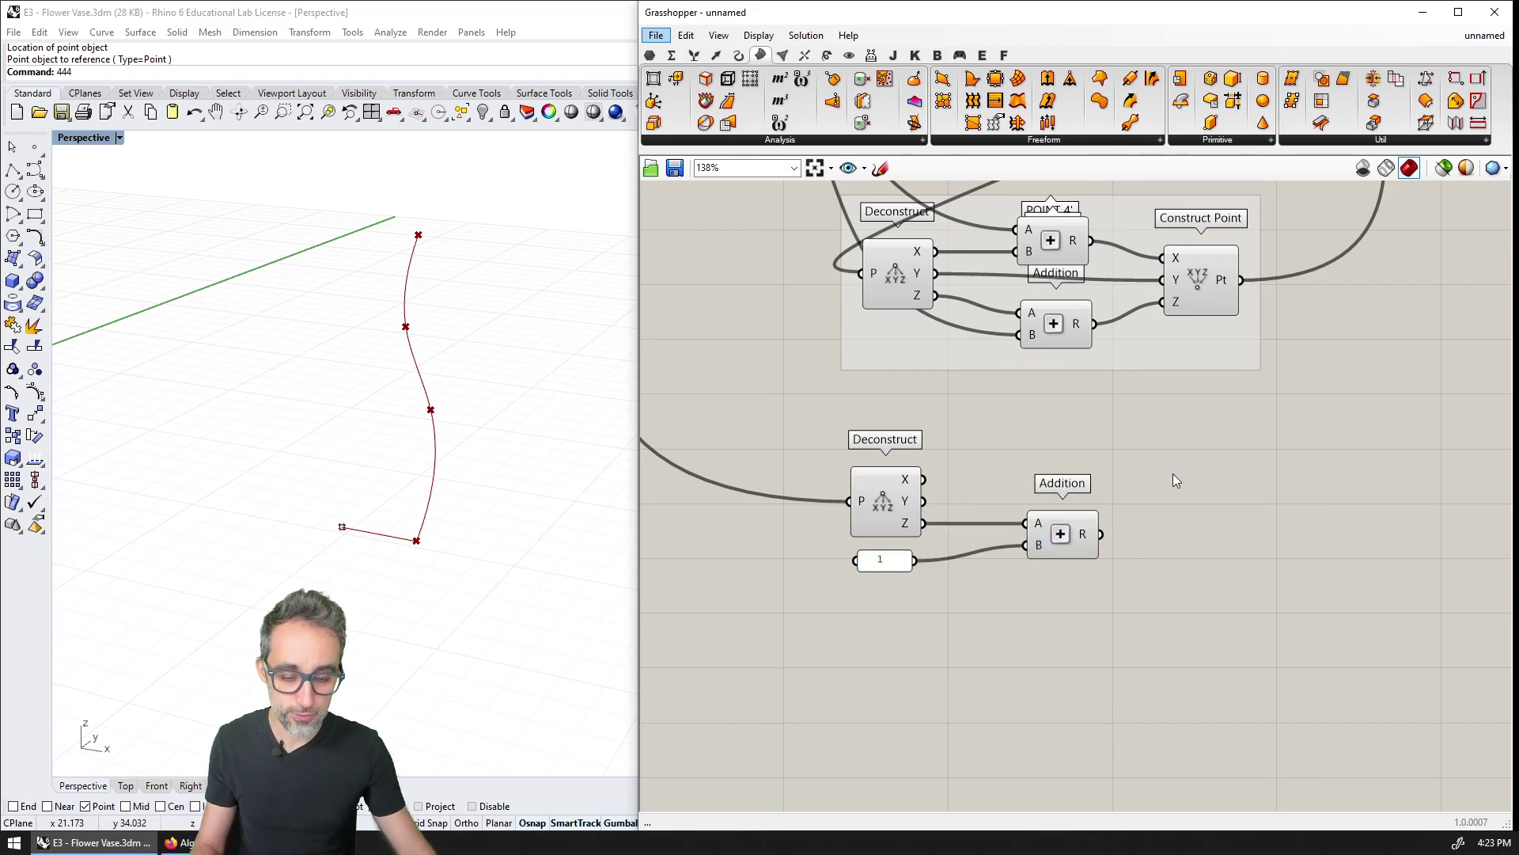
text(const)
key(Up)
key(Up)
key(Up)
key(Up)
key(Up)
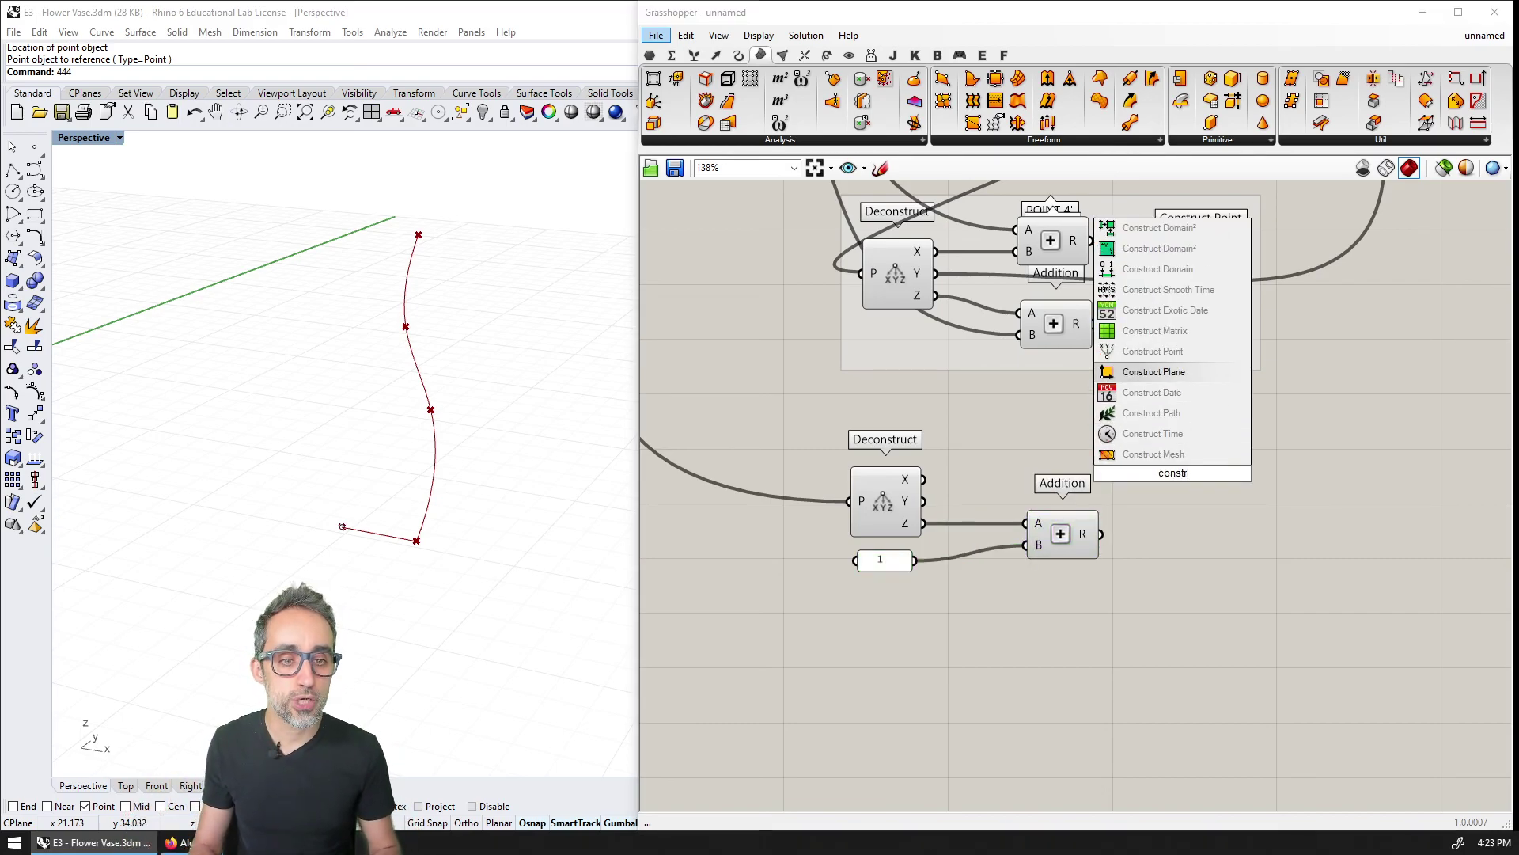
key(Return)
drag(1182, 492, 1221, 526)
drag(923, 479, 1174, 485)
drag(931, 502, 1173, 529)
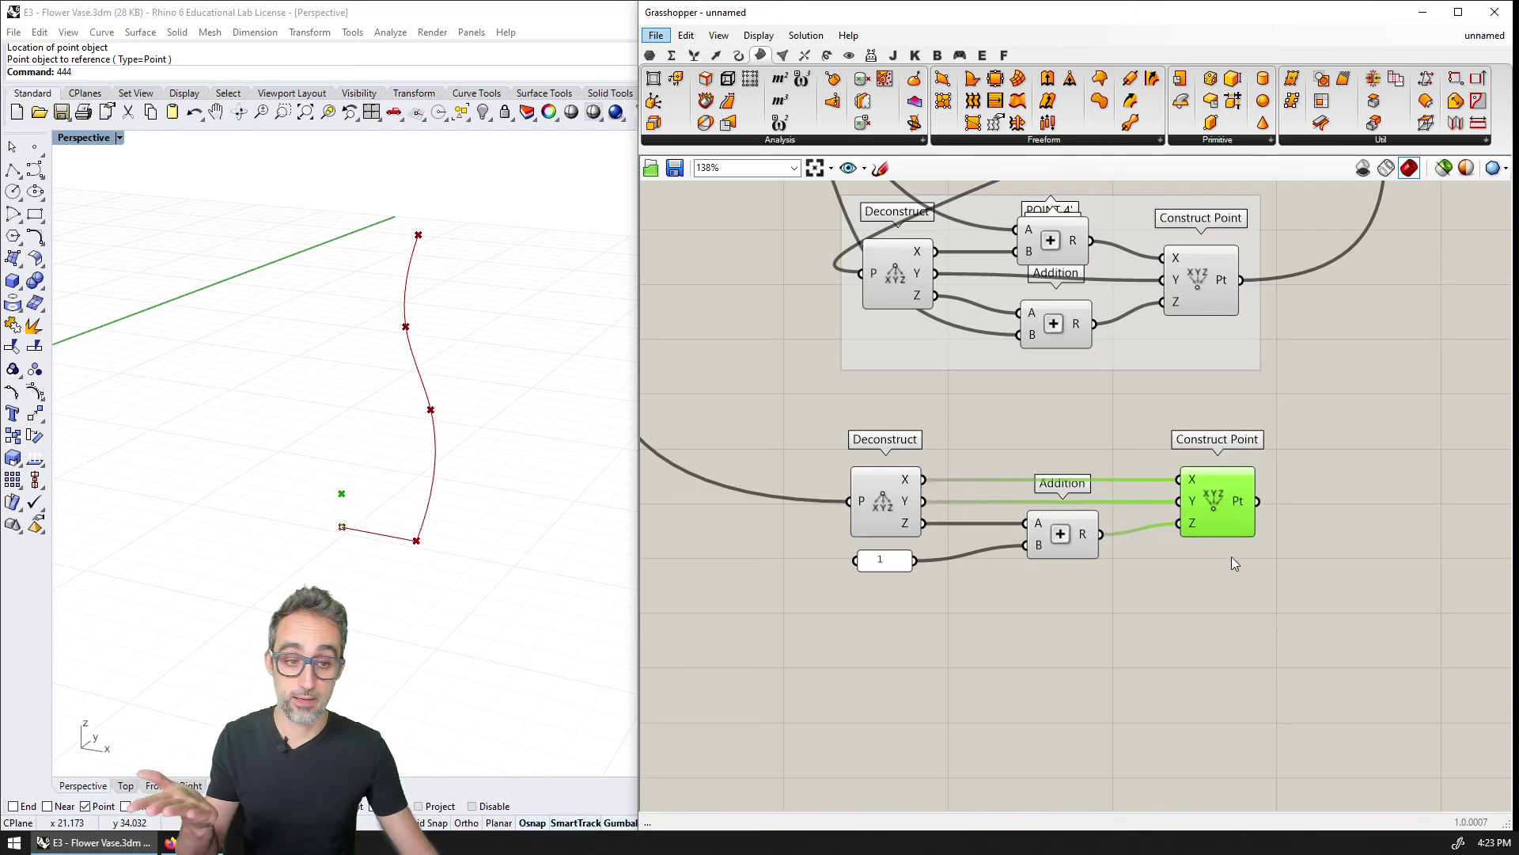
Add a Line component running from the base Point to the new constructed point.
right_drag(1306, 554, 1203, 552)
scroll(1203, 552, down, 2)
double_click(1226, 546)
text(line)
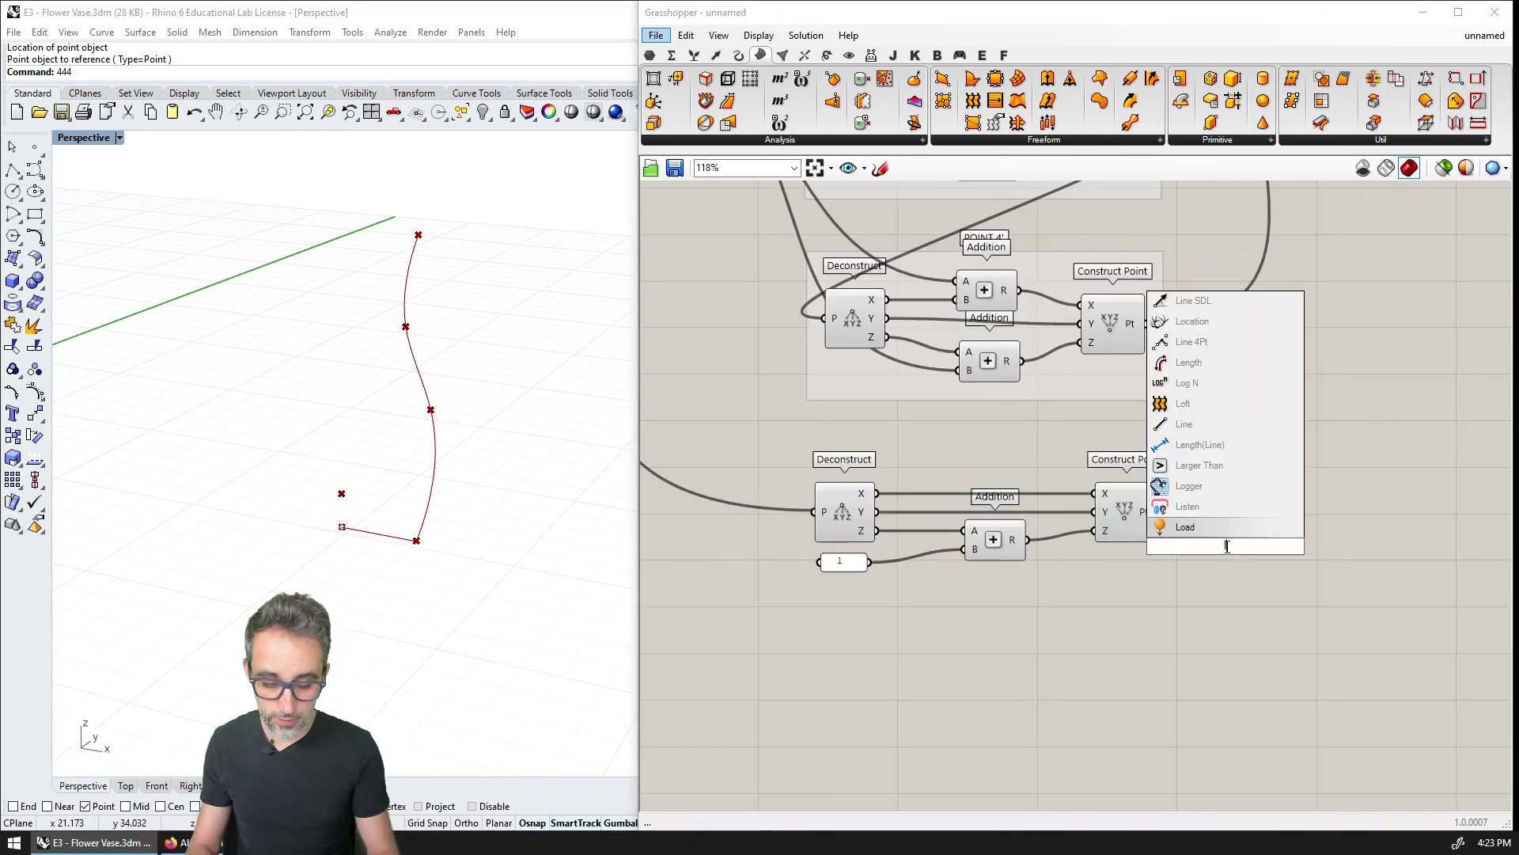
click(1201, 506)
scroll(1230, 542, down, 4)
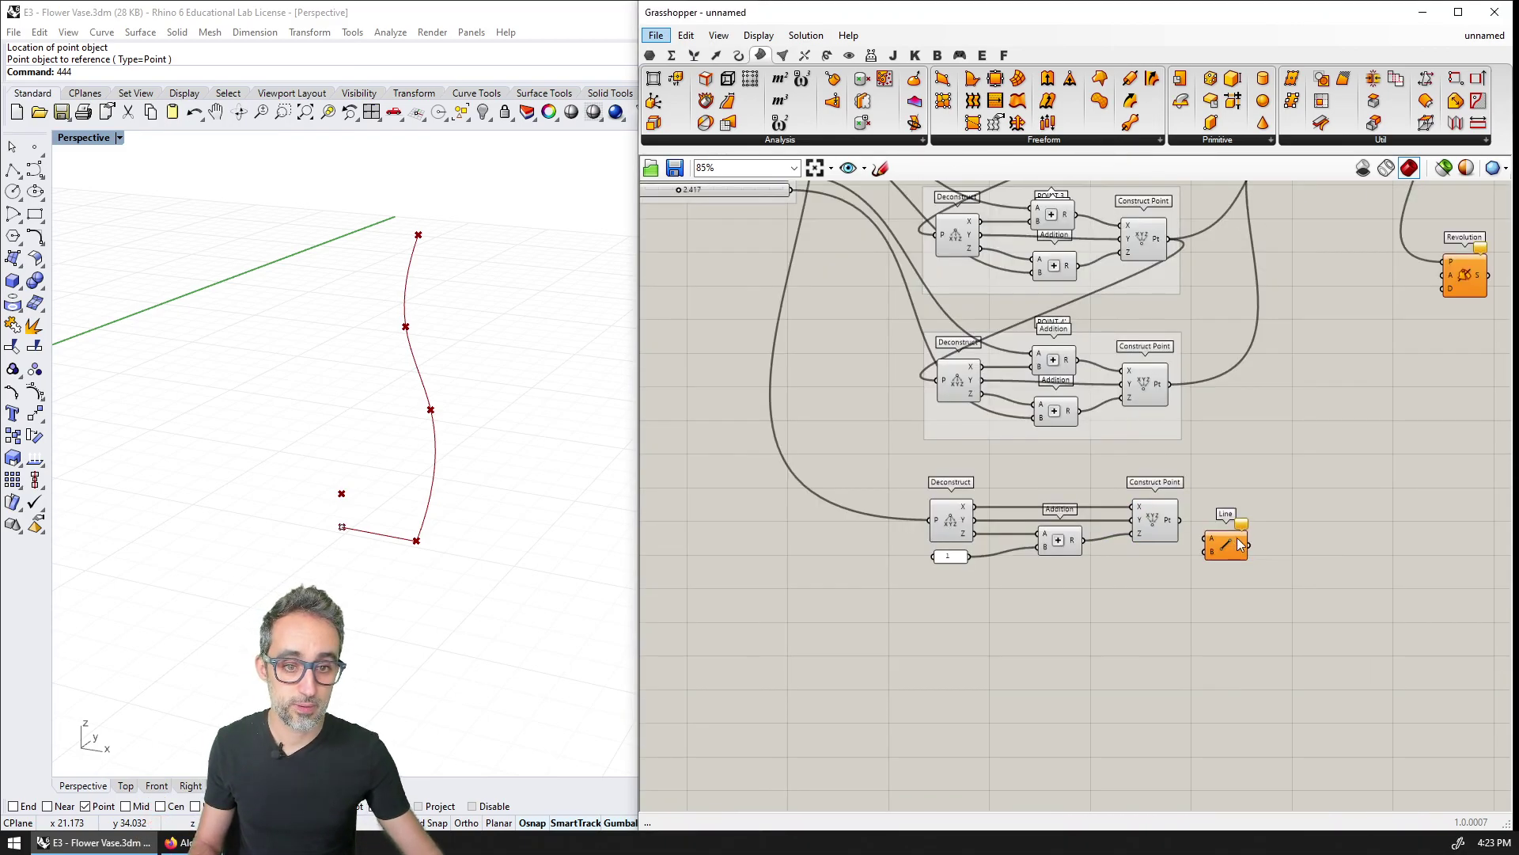
right_drag(1231, 542, 1244, 621)
drag(835, 223, 1260, 553)
scroll(1239, 617, up, 4)
drag(1171, 573, 1275, 572)
Group the axis components, from Deconstruct to Line, and name the group AXIS REVOLUTION.
drag(1332, 646, 792, 501)
key(ctrl+g)
right_click(969, 538)
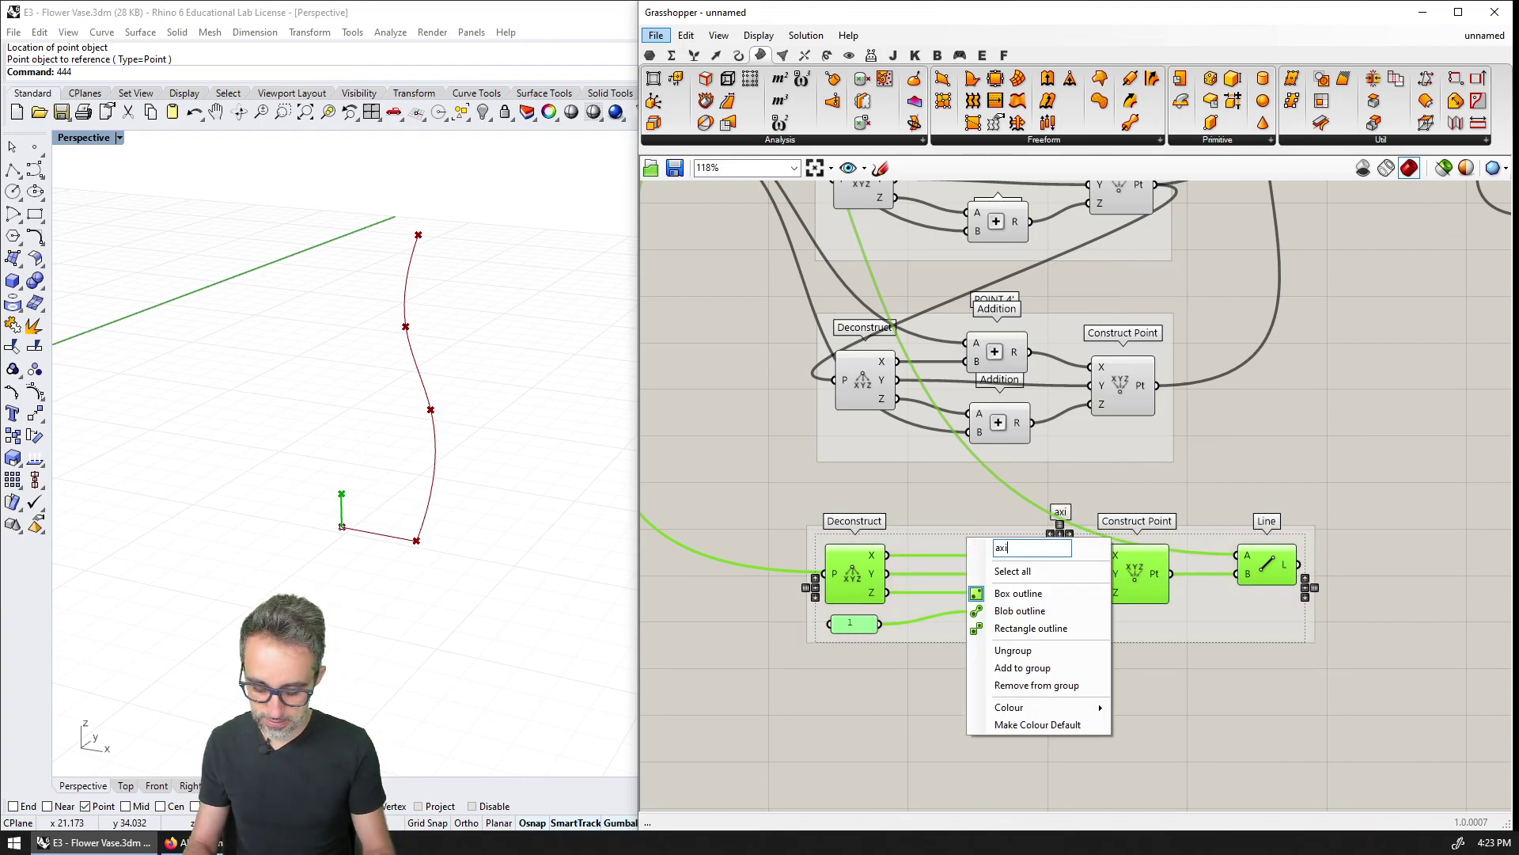
text(AXIS REVOLUTION)
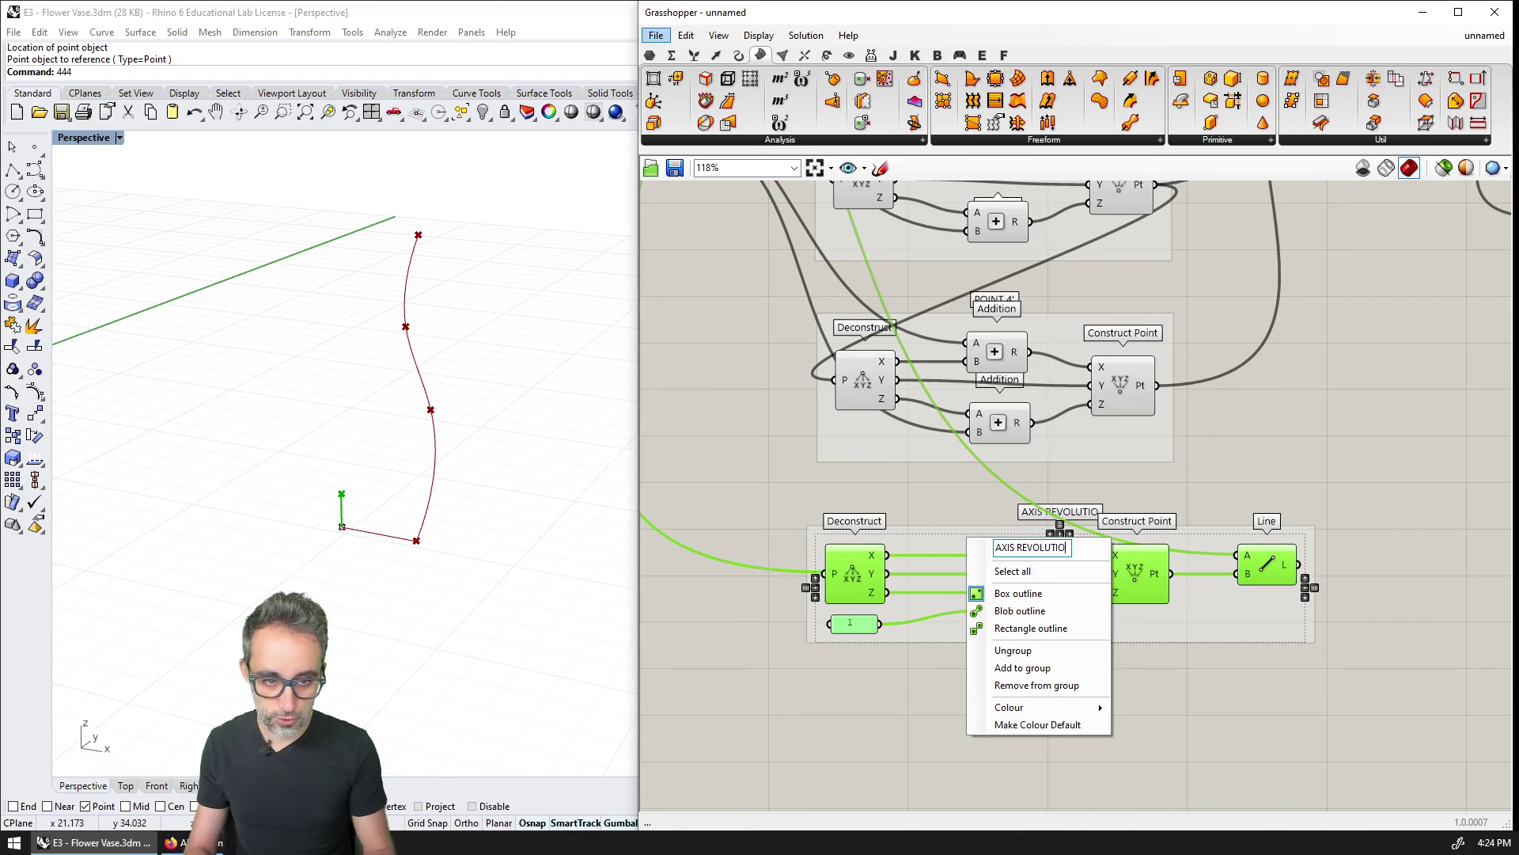
key(Return)
Feed the AXIS REVOLUTION line into the Revolution component's axis input and reposition the Revolution component.
right_drag(1211, 443, 791, 576)
scroll(791, 575, down, 2)
right_drag(862, 520, 952, 552)
scroll(910, 546, up, 1)
drag(949, 680, 1150, 397)
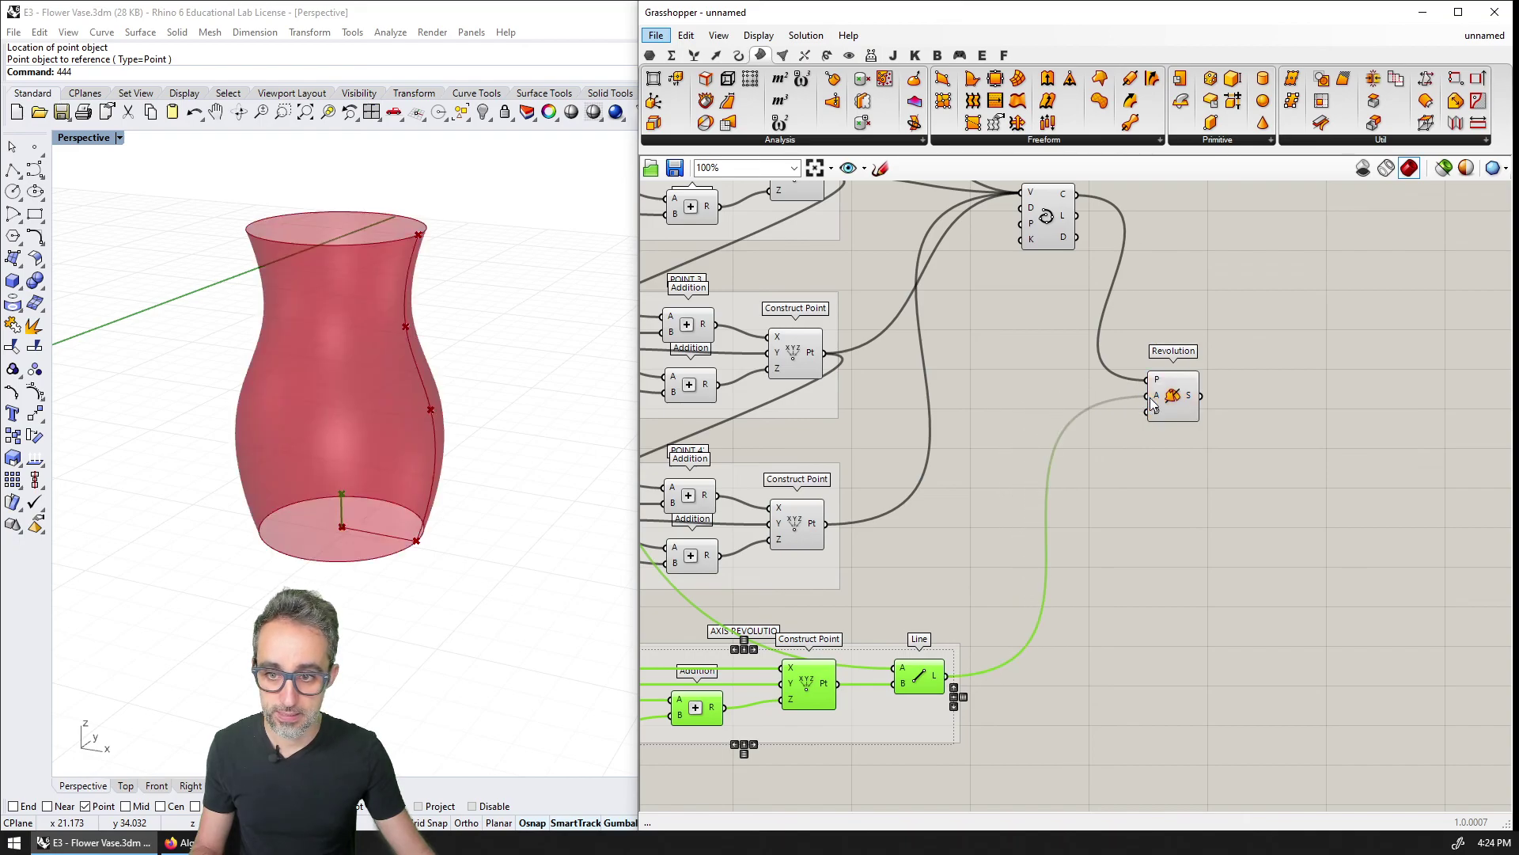
click(1090, 478)
right_drag(324, 475, 399, 507)
drag(1153, 394, 1190, 354)
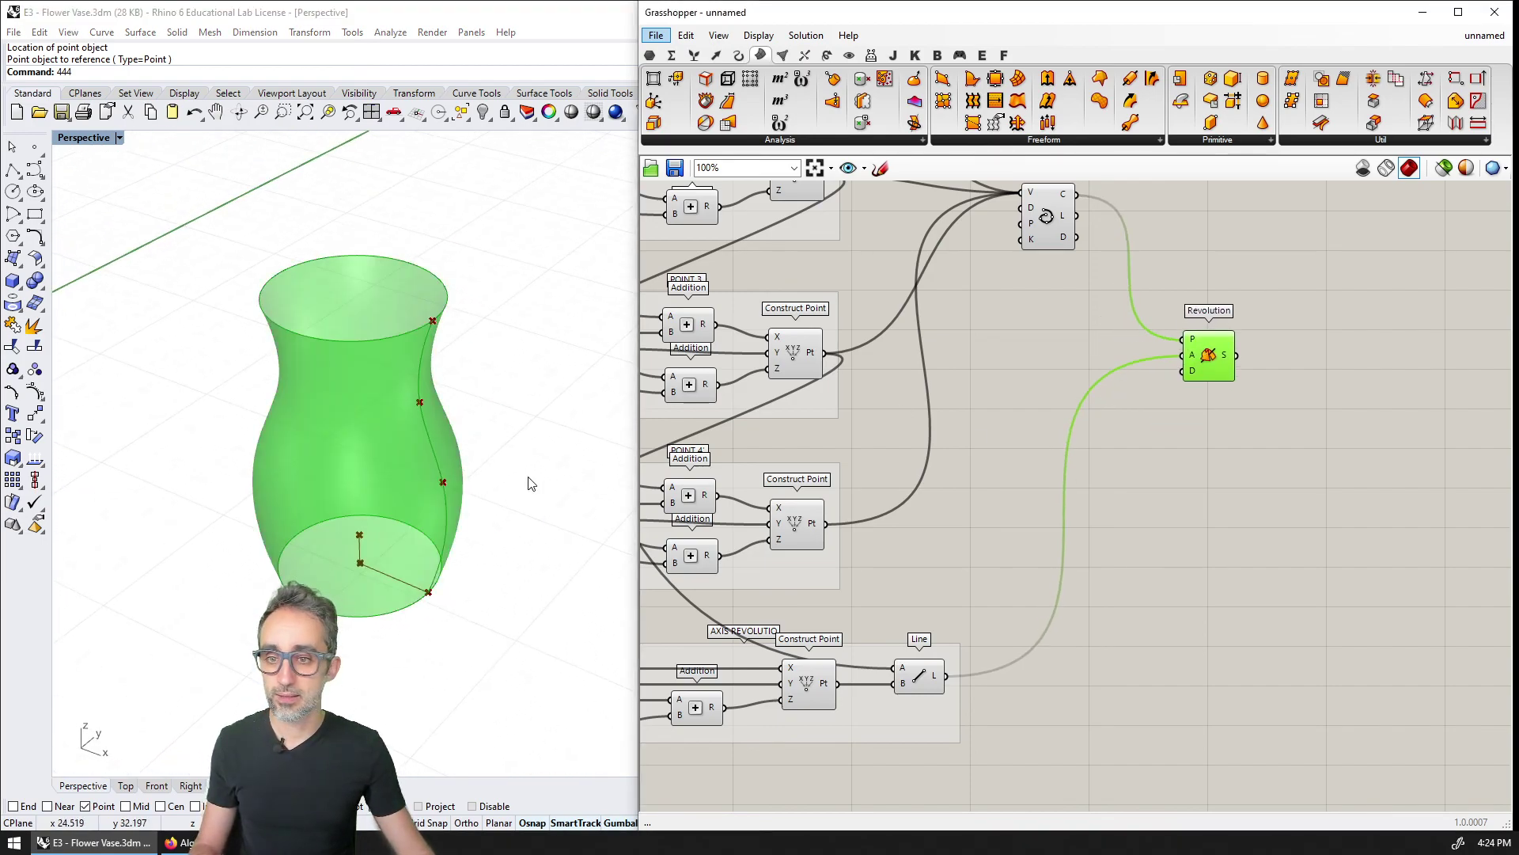
Set the R slider to 1.823, b3 to 0.329 and h3 to 1.213 to reshape the vase.
right_drag(719, 490, 746, 465)
right_drag(410, 488, 451, 444)
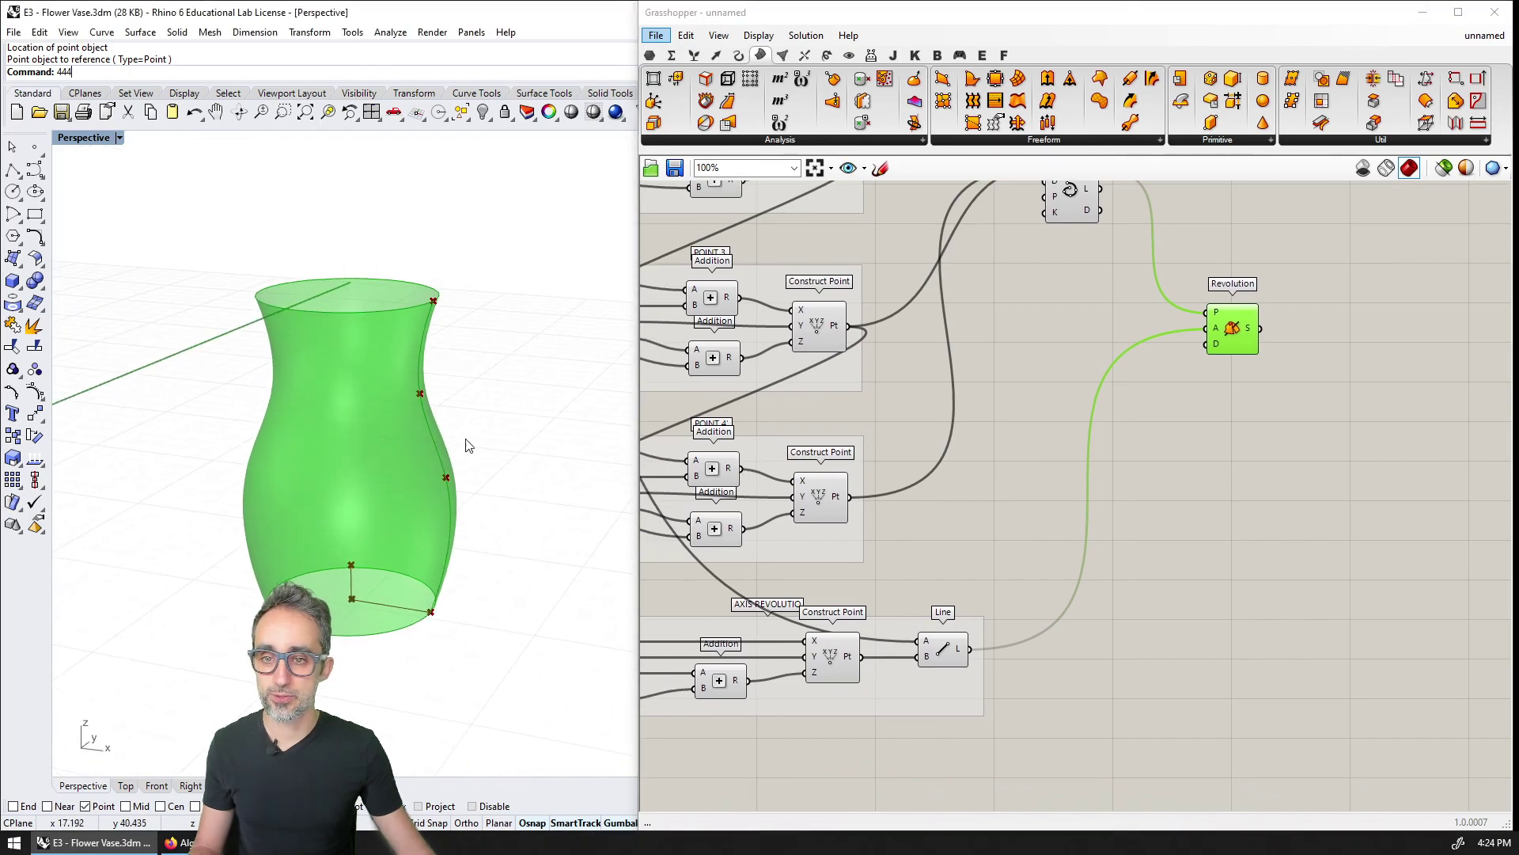
right_drag(672, 385, 1278, 687)
scroll(924, 443, up, 2)
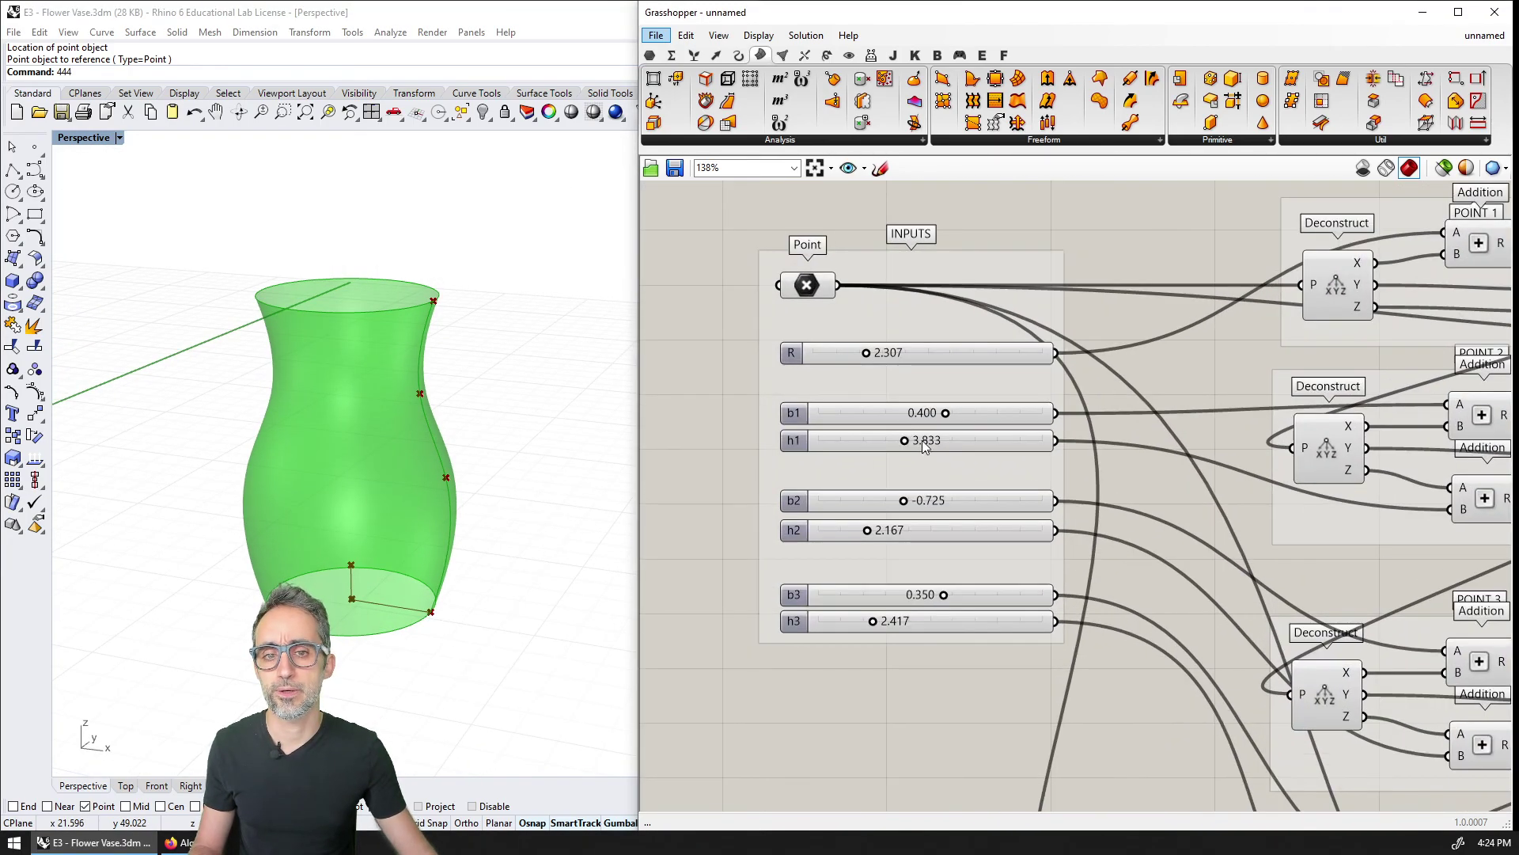
drag(868, 357, 856, 354)
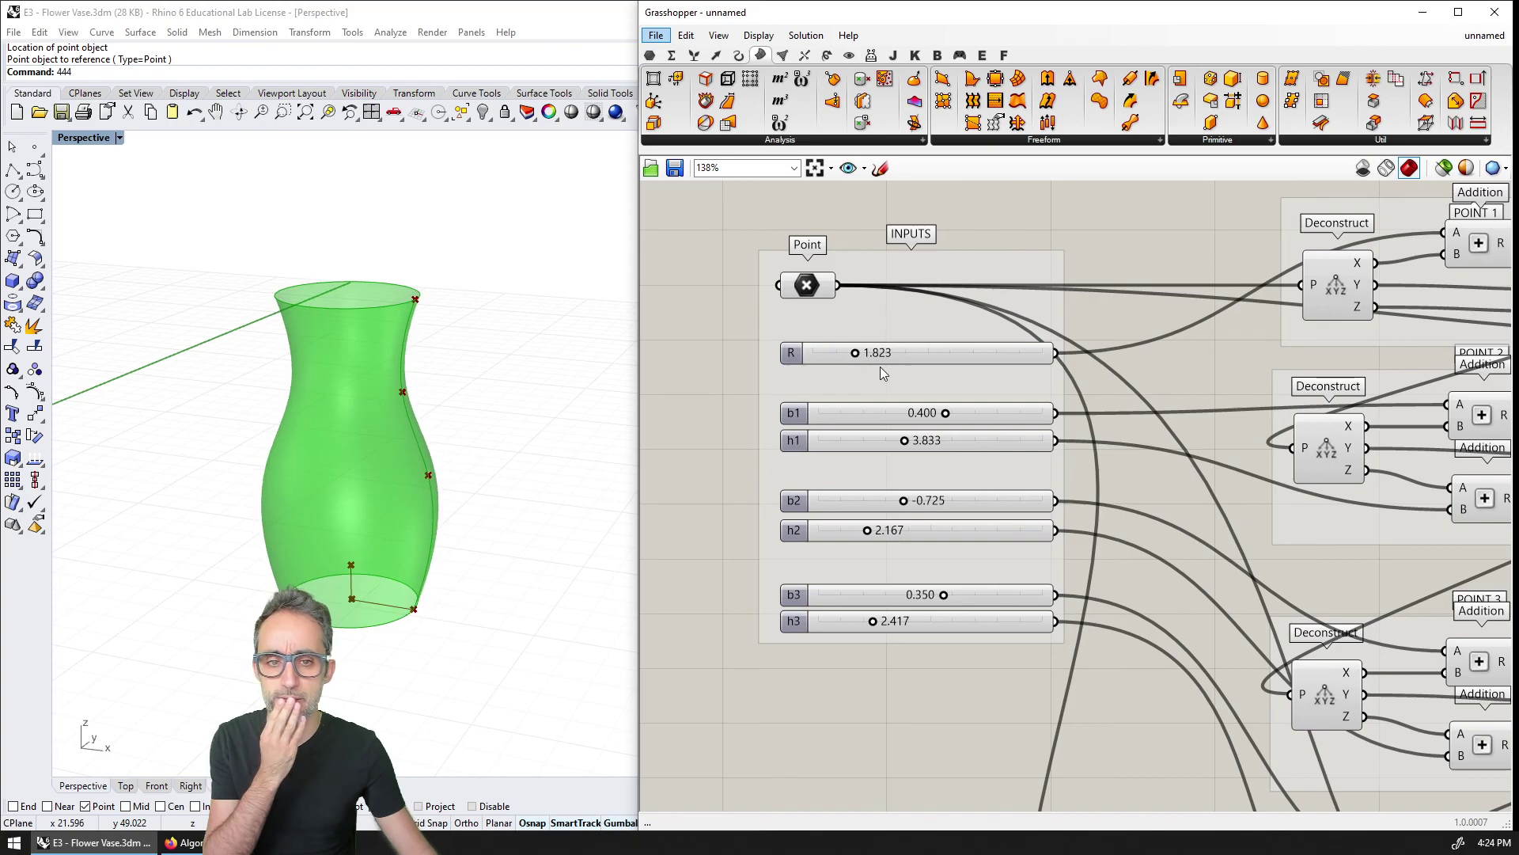
drag(943, 599, 845, 631)
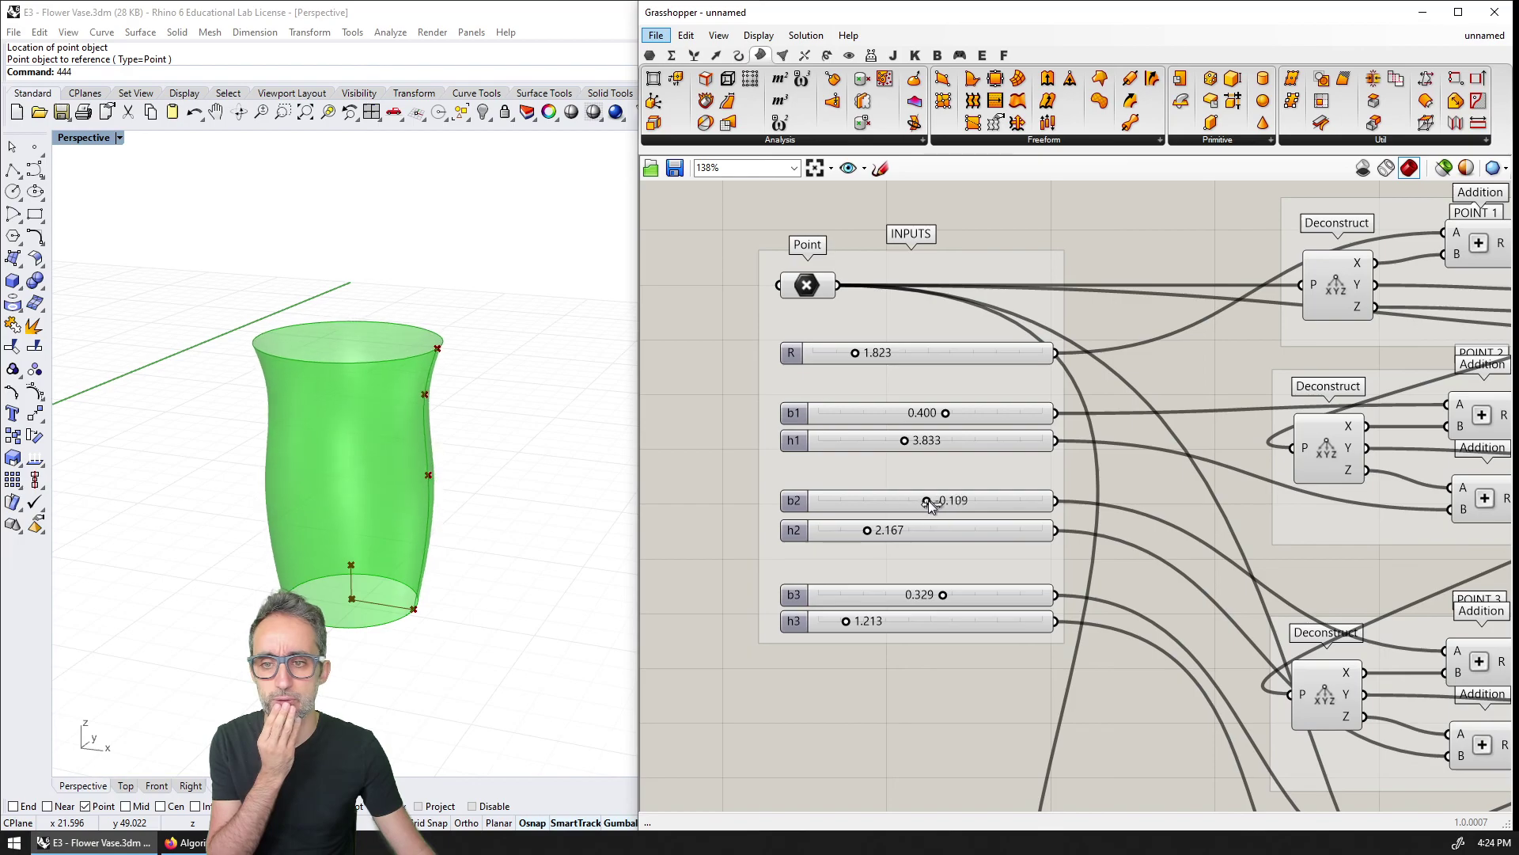
Set the b2 slider to -1.490 and the b1 slider to 0.613.
mouse_move(873, 505)
mouse_down()
mouse_move(990, 512)
mouse_move(888, 524)
mouse_up()
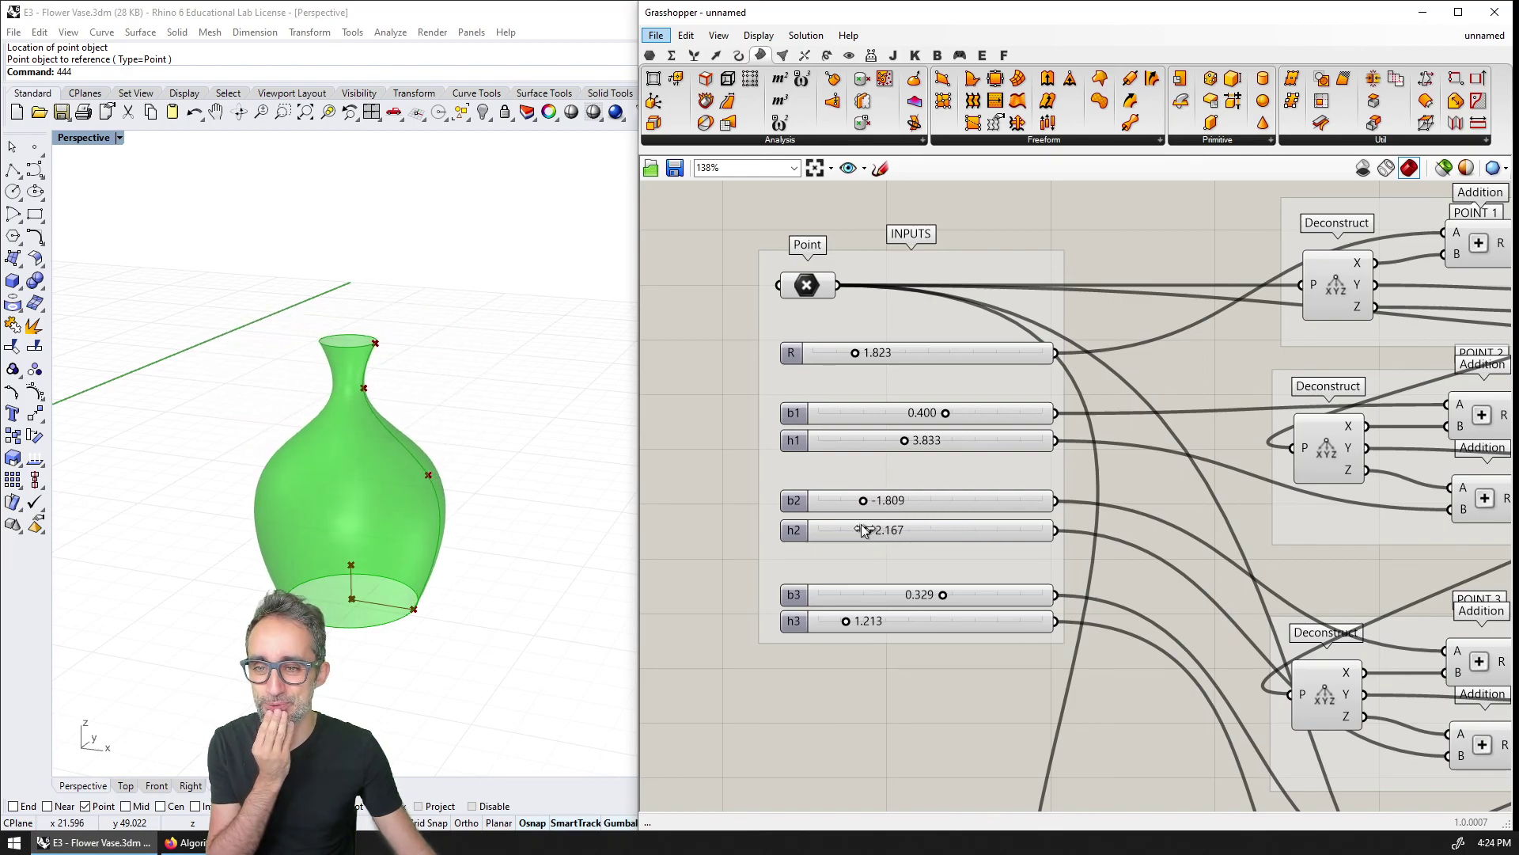
drag(869, 532, 876, 520)
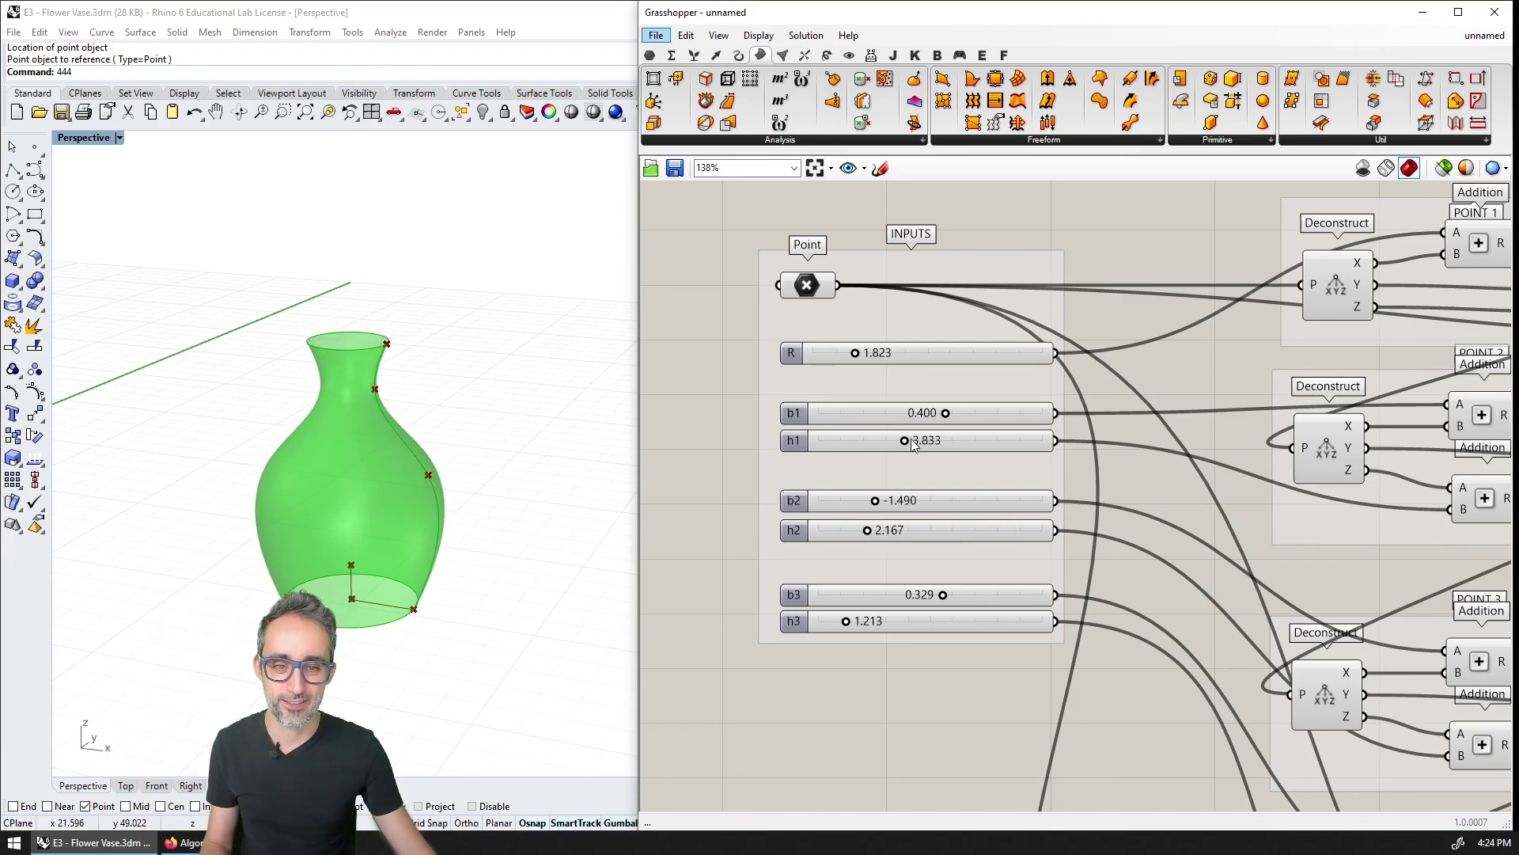
mouse_move(948, 414)
mouse_down()
mouse_move(837, 414)
mouse_move(1018, 430)
mouse_move(937, 429)
mouse_move(953, 432)
mouse_up()
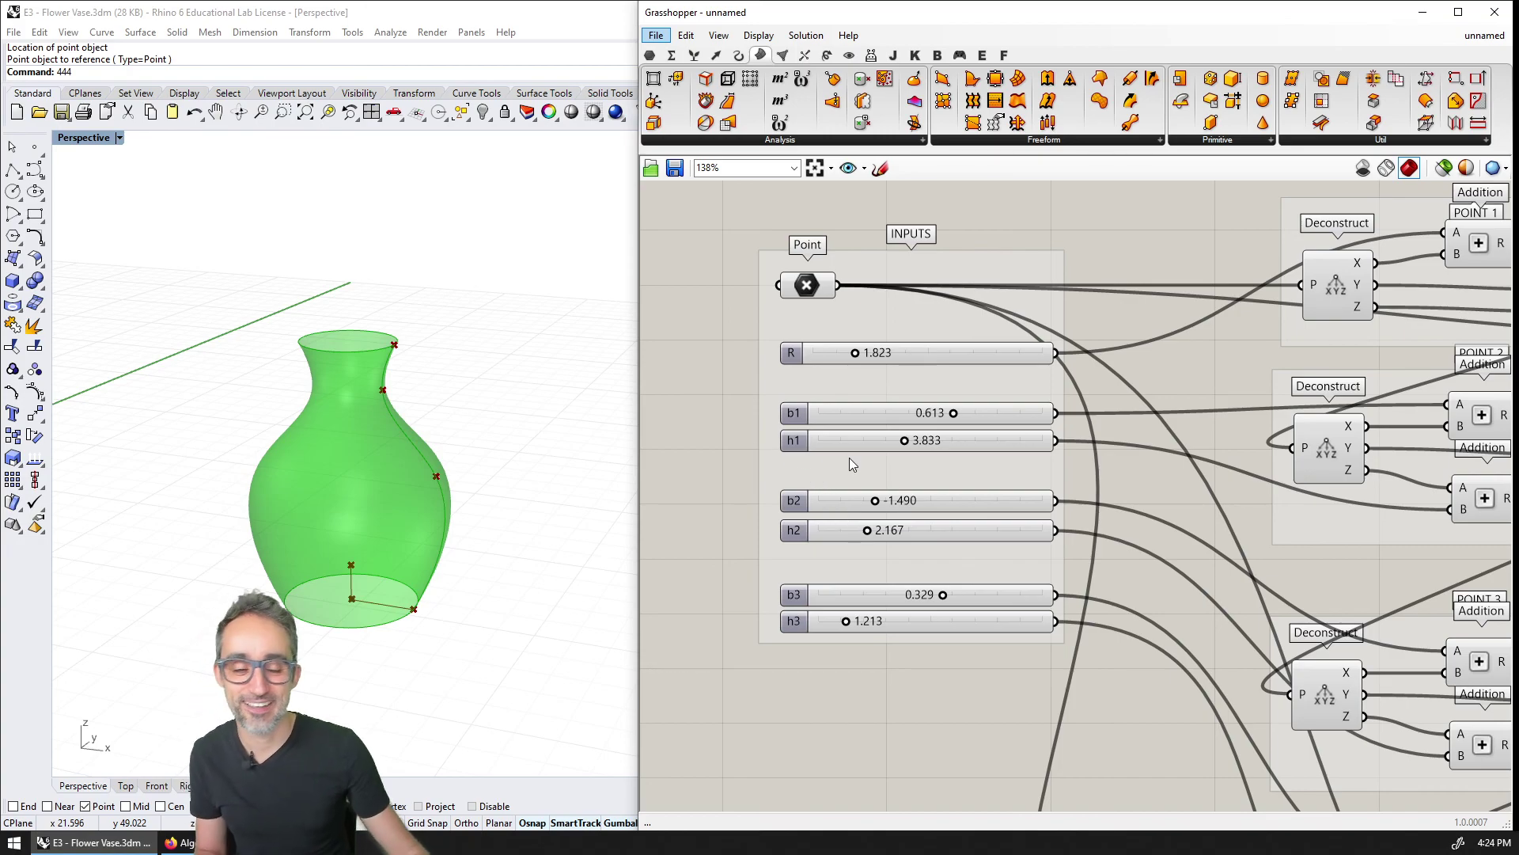
Review the definition from the input sliders to the Revolution component, and inspect the deselected vase from another angle.
shift+right_drag(522, 453, 507, 365)
scroll(710, 452, down, 3)
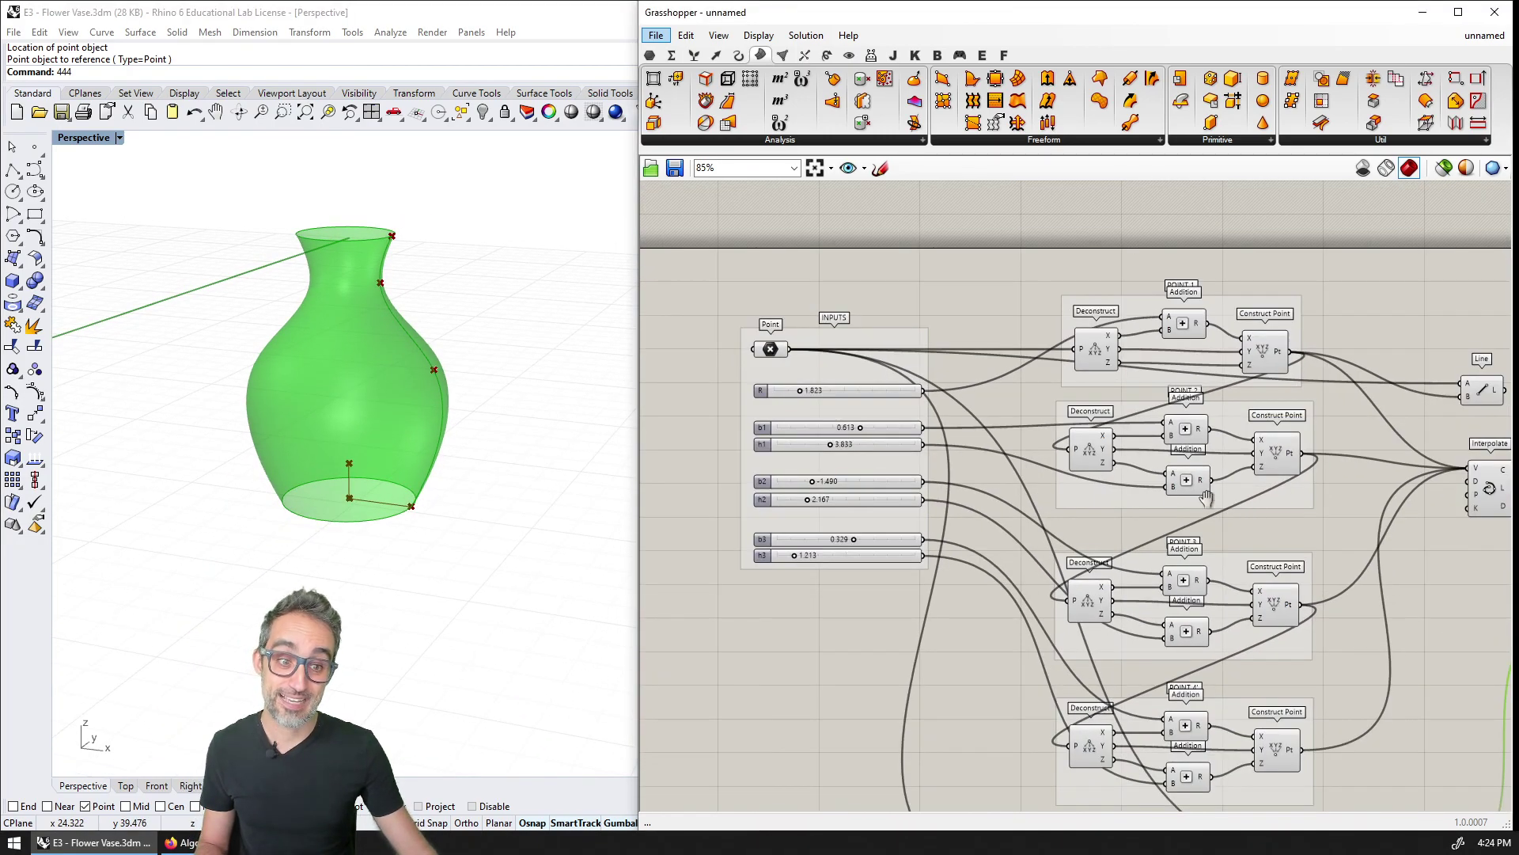
right_drag(1238, 507, 1081, 463)
right_drag(1256, 509, 1191, 461)
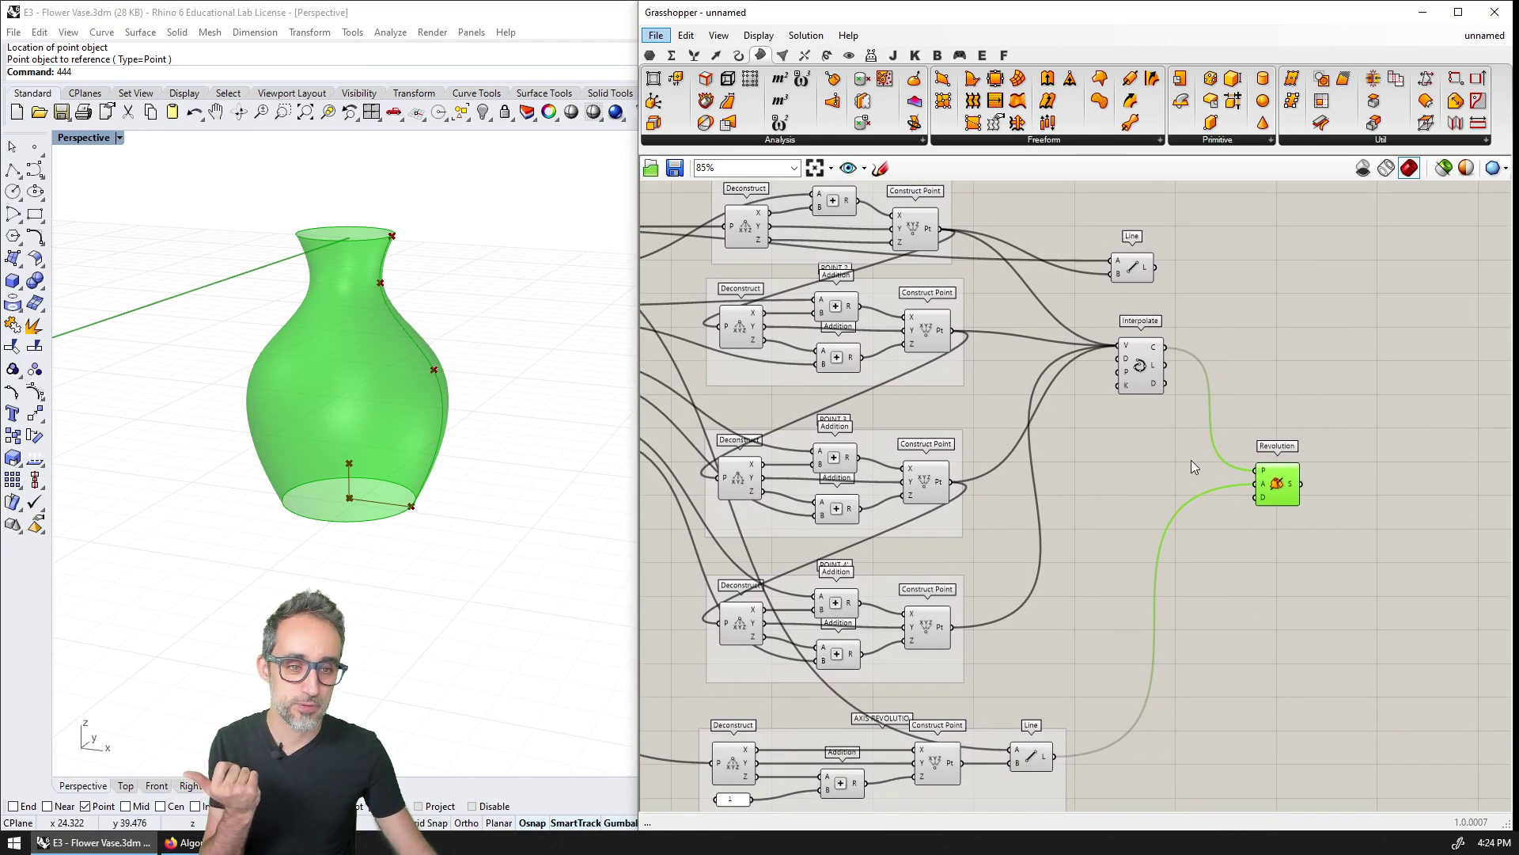
click(1197, 466)
right_drag(1308, 534, 1259, 499)
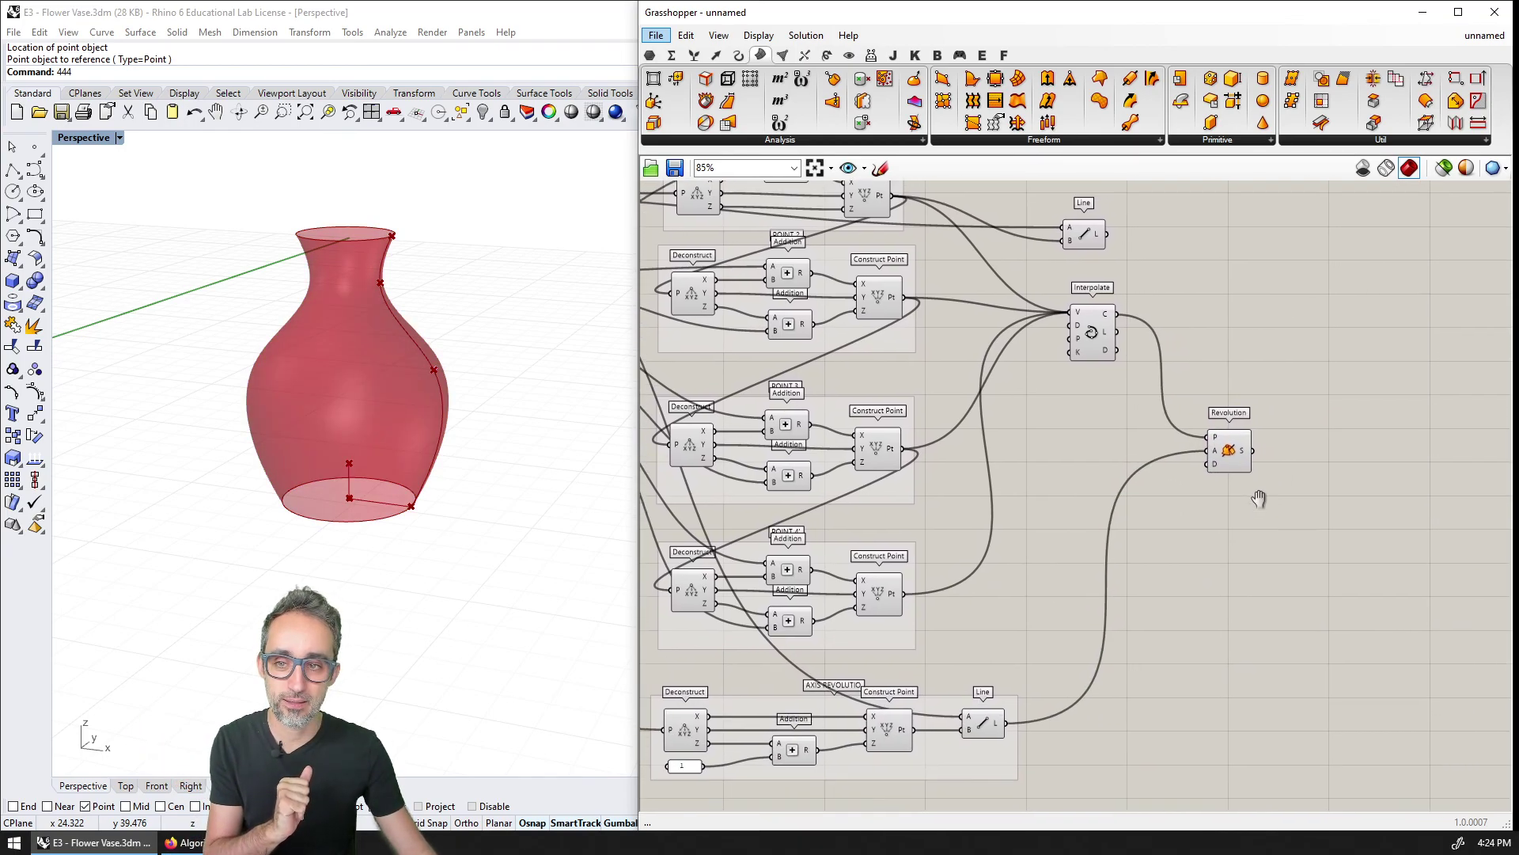
right_drag(448, 391, 428, 415)
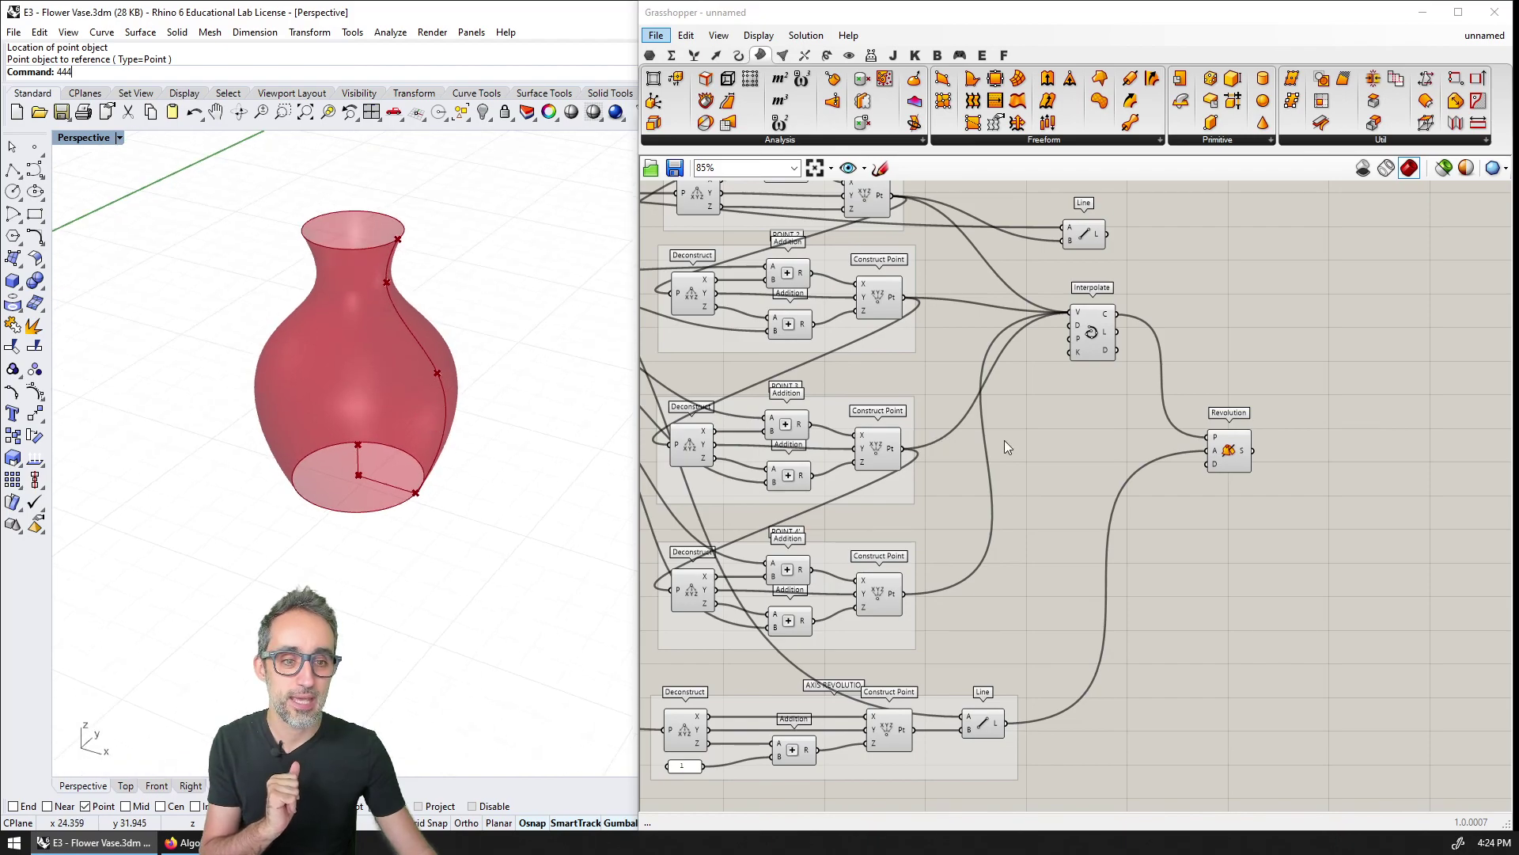
Bake the Revolution surface into Rhino on the Default layer and inspect the baked vase up close.
right_click(1238, 458)
click(1286, 480)
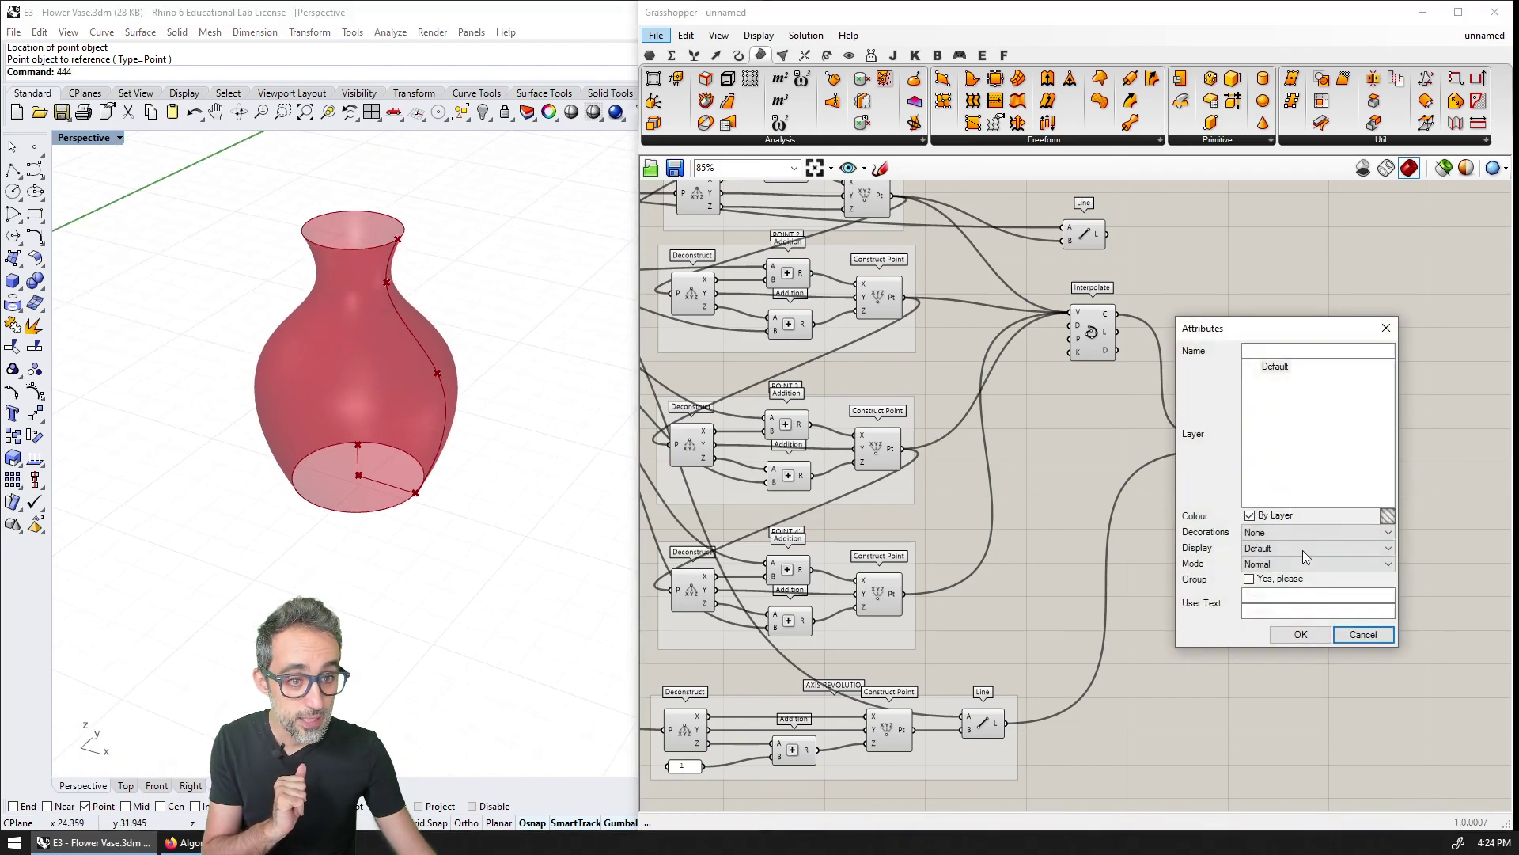
click(1301, 633)
right_drag(465, 472, 427, 570)
scroll(445, 583, down, 2)
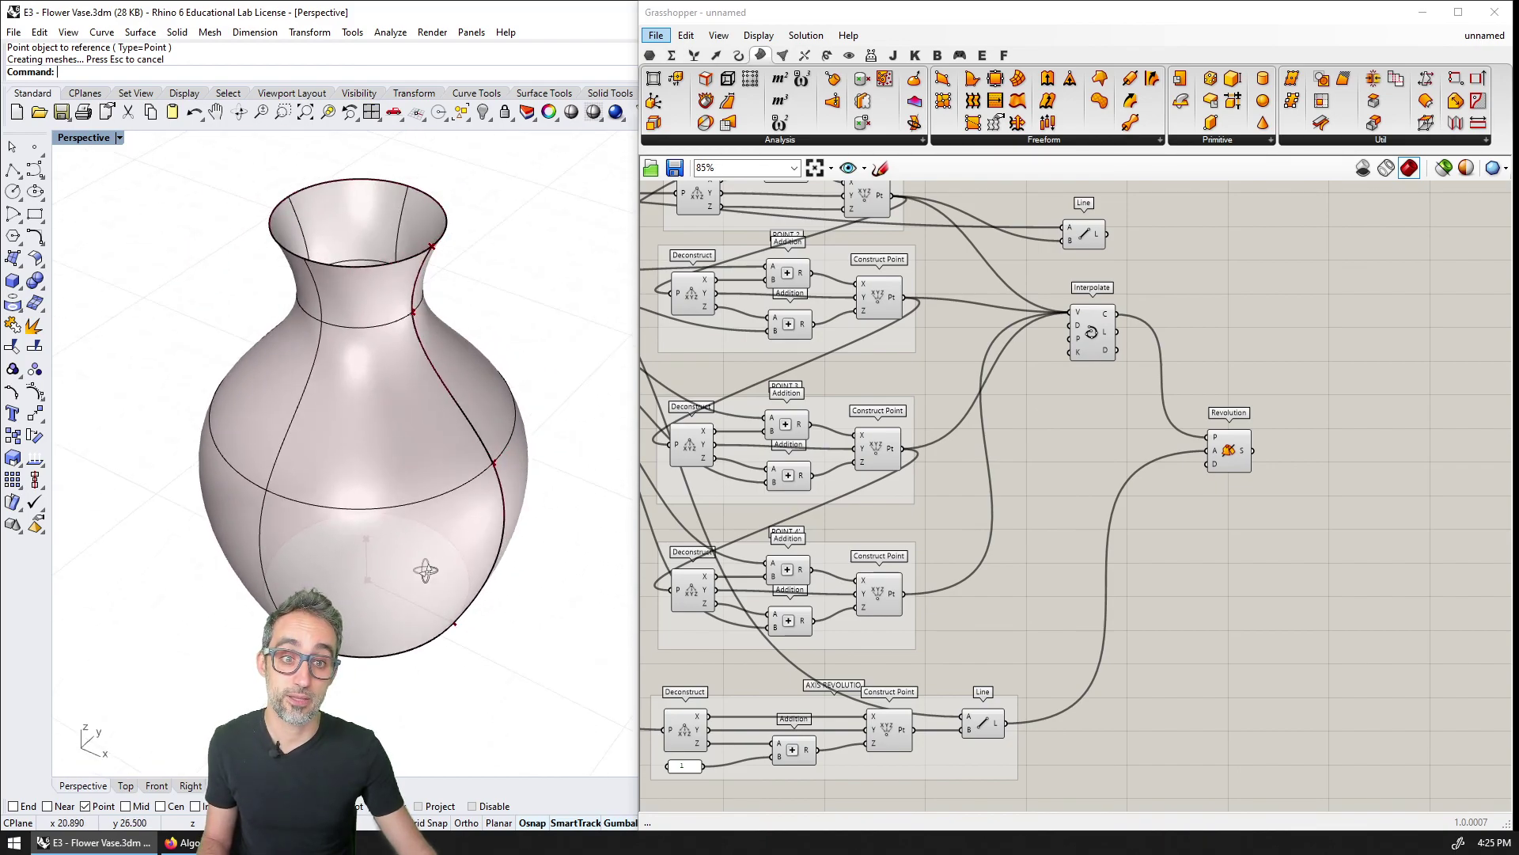
Delete the baked vase surface from the Rhino model.
click(435, 576)
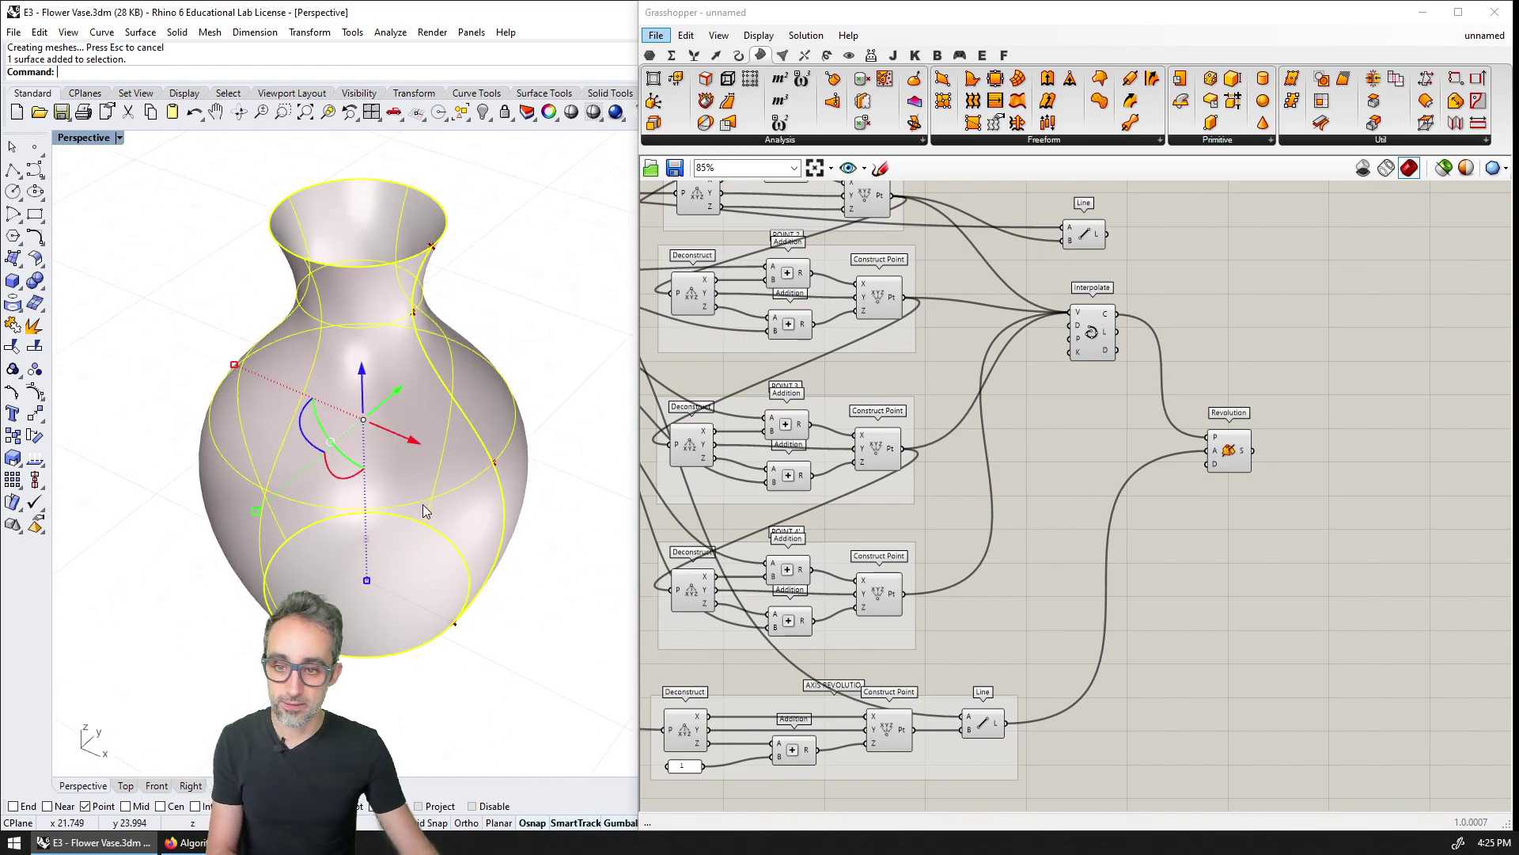
key(Delete)
right_drag(420, 530, 419, 515)
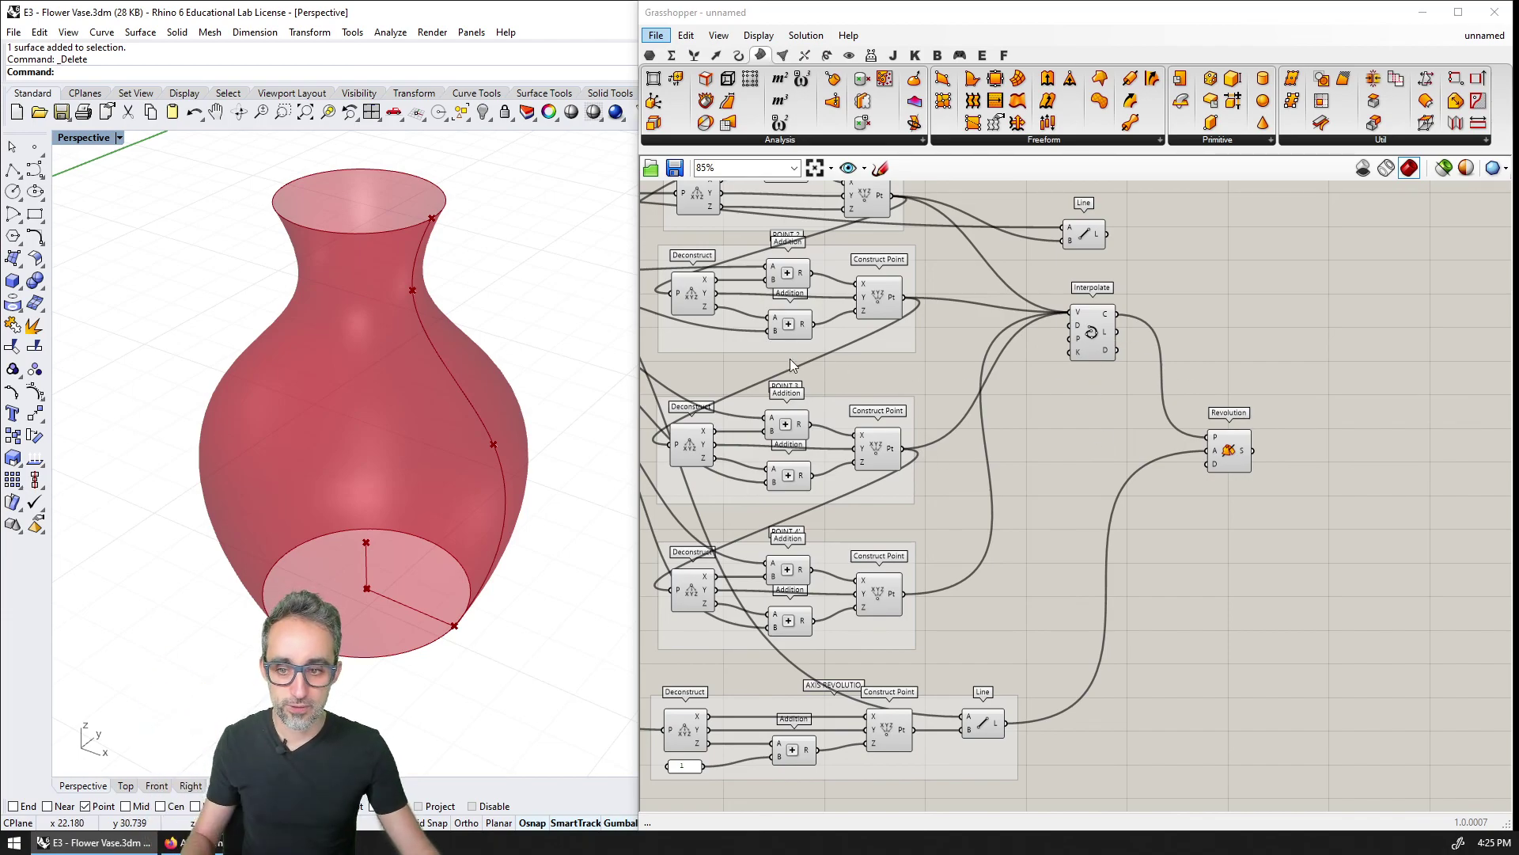
Duplicate the Revolution component and wire the base Line into the copy's profile input.
scroll(541, 379, down, 3)
scroll(541, 379, up, 2)
scroll(448, 230, up, 1)
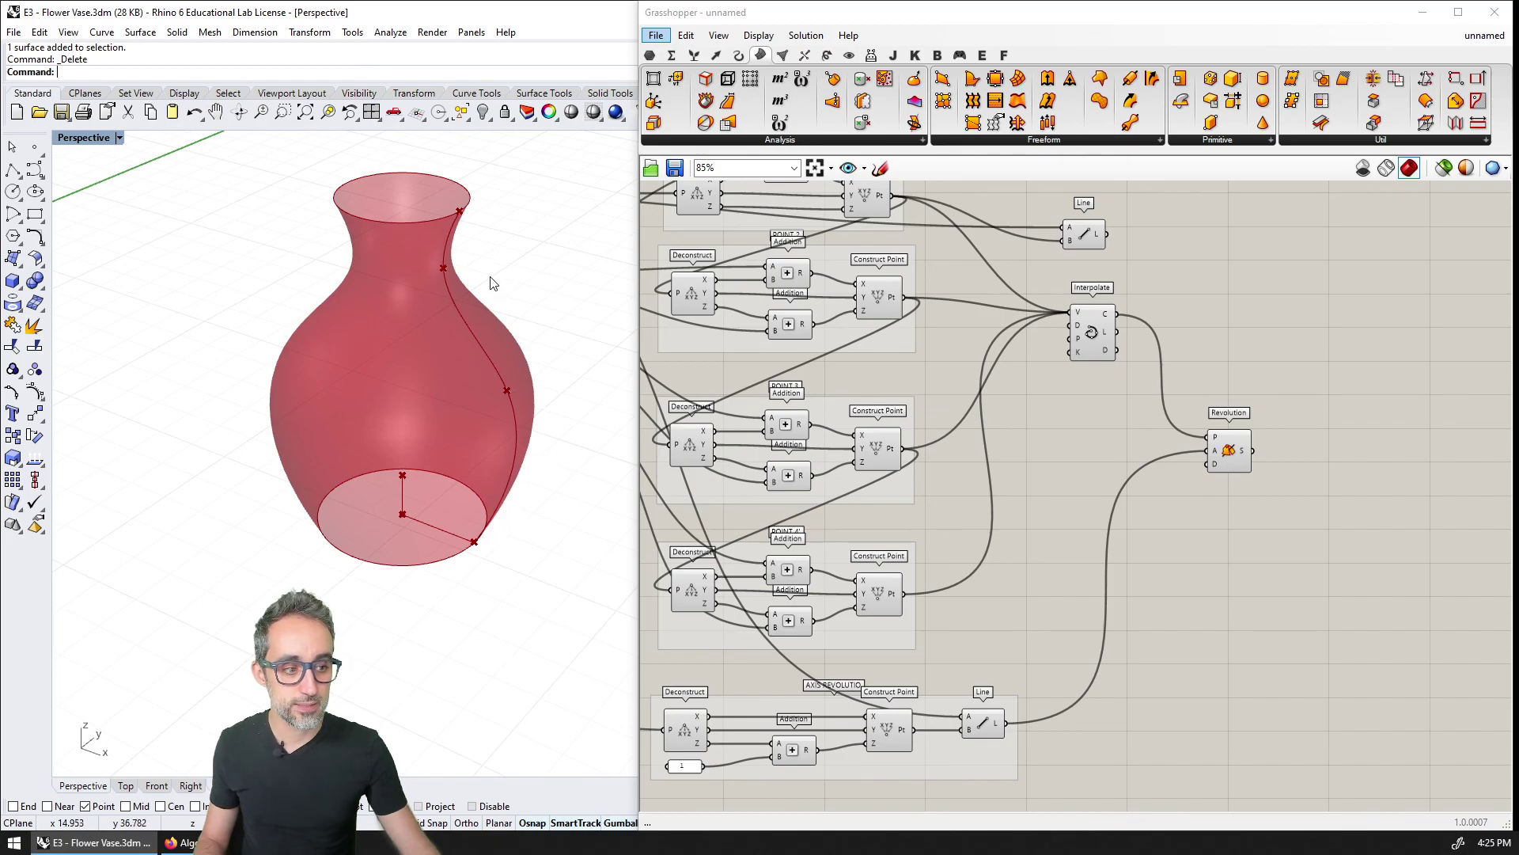
click(1081, 333)
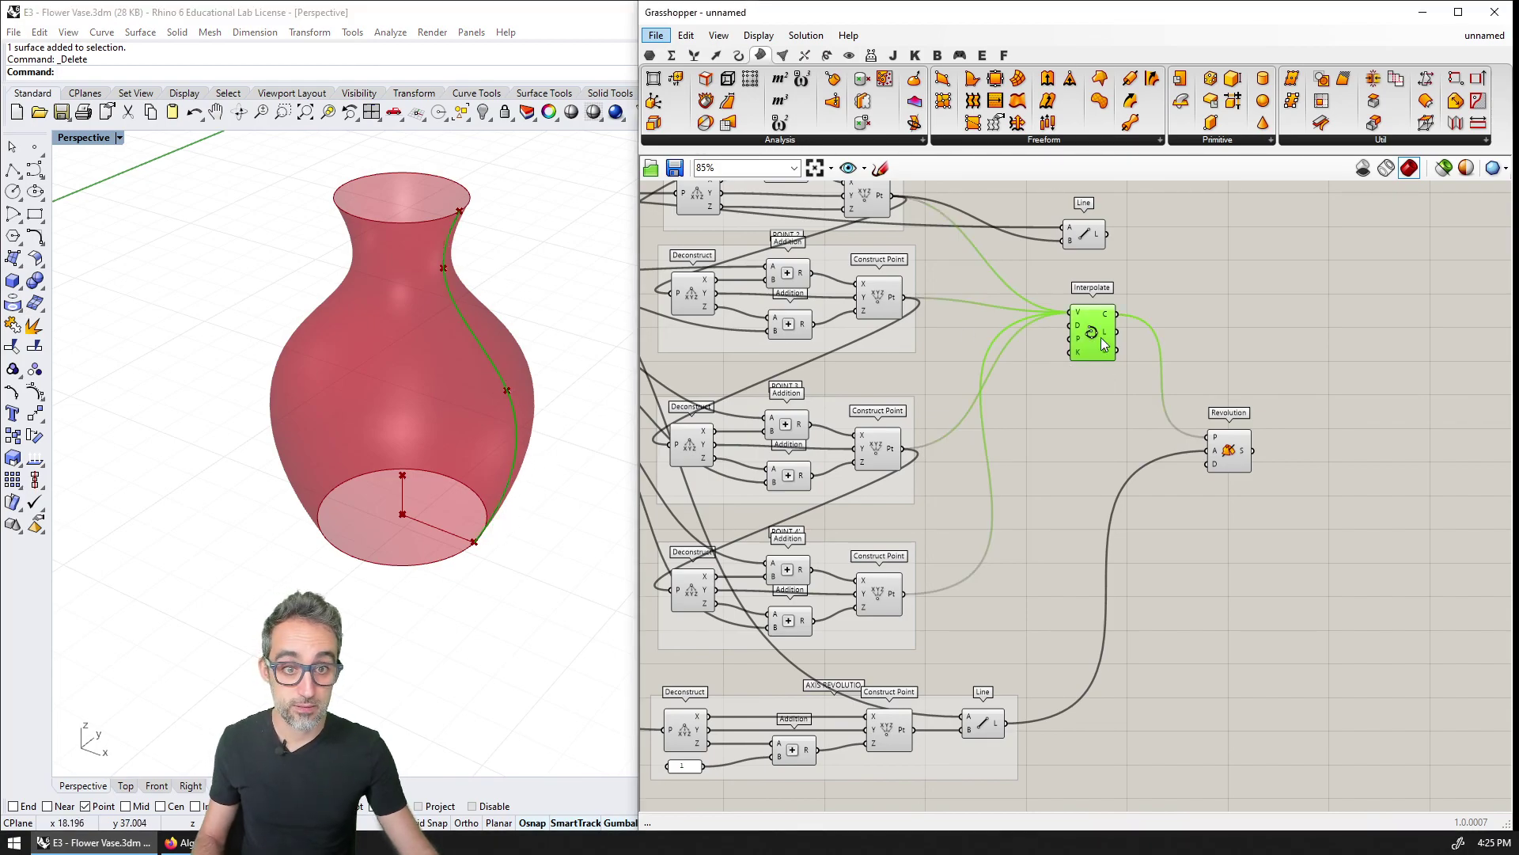
click(1086, 234)
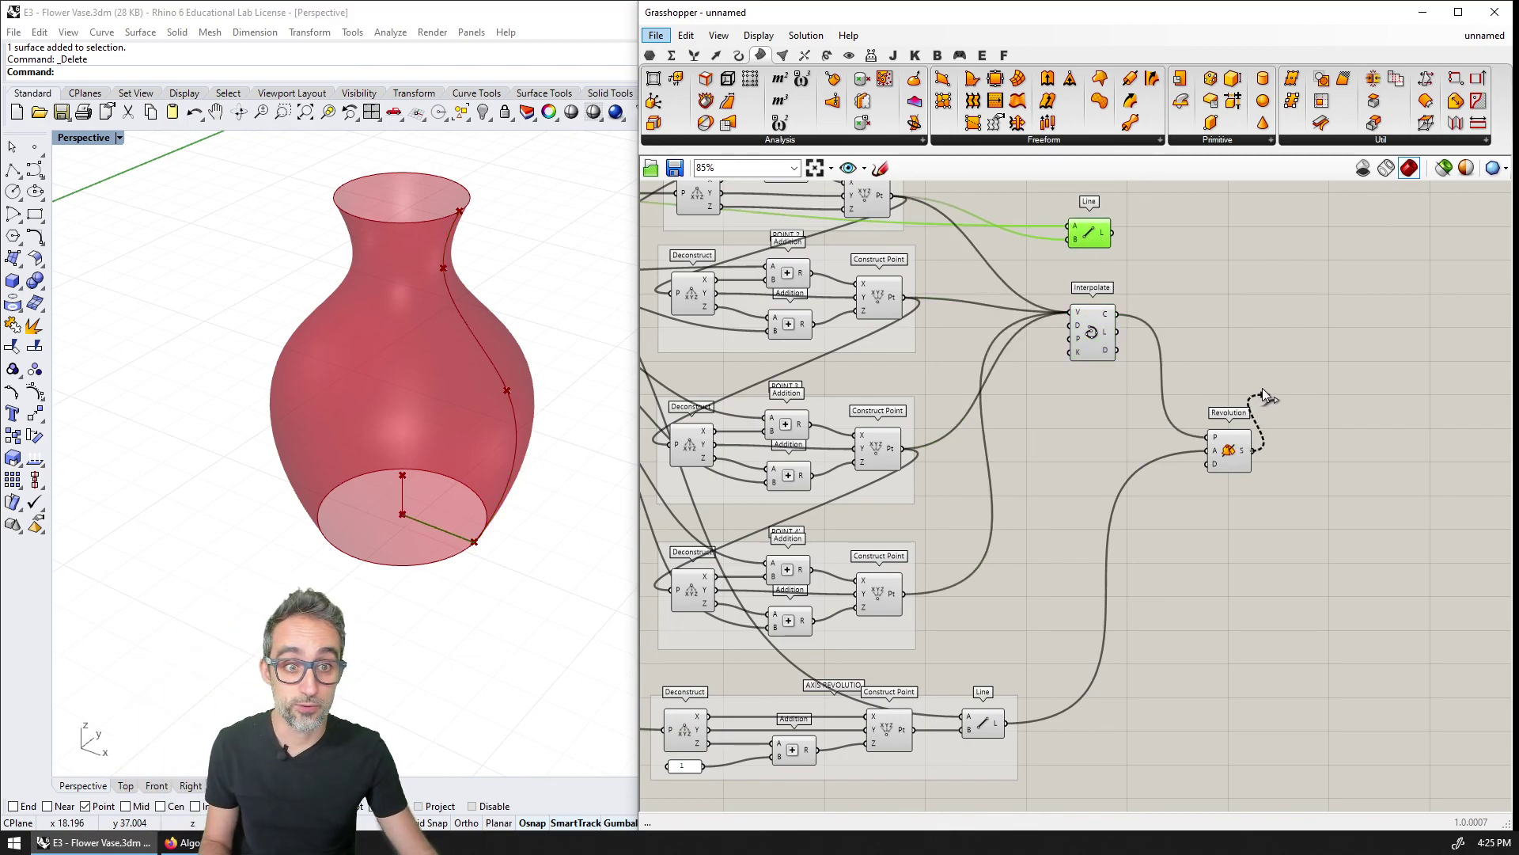
drag(1228, 448, 1248, 255)
key(ctrl+v)
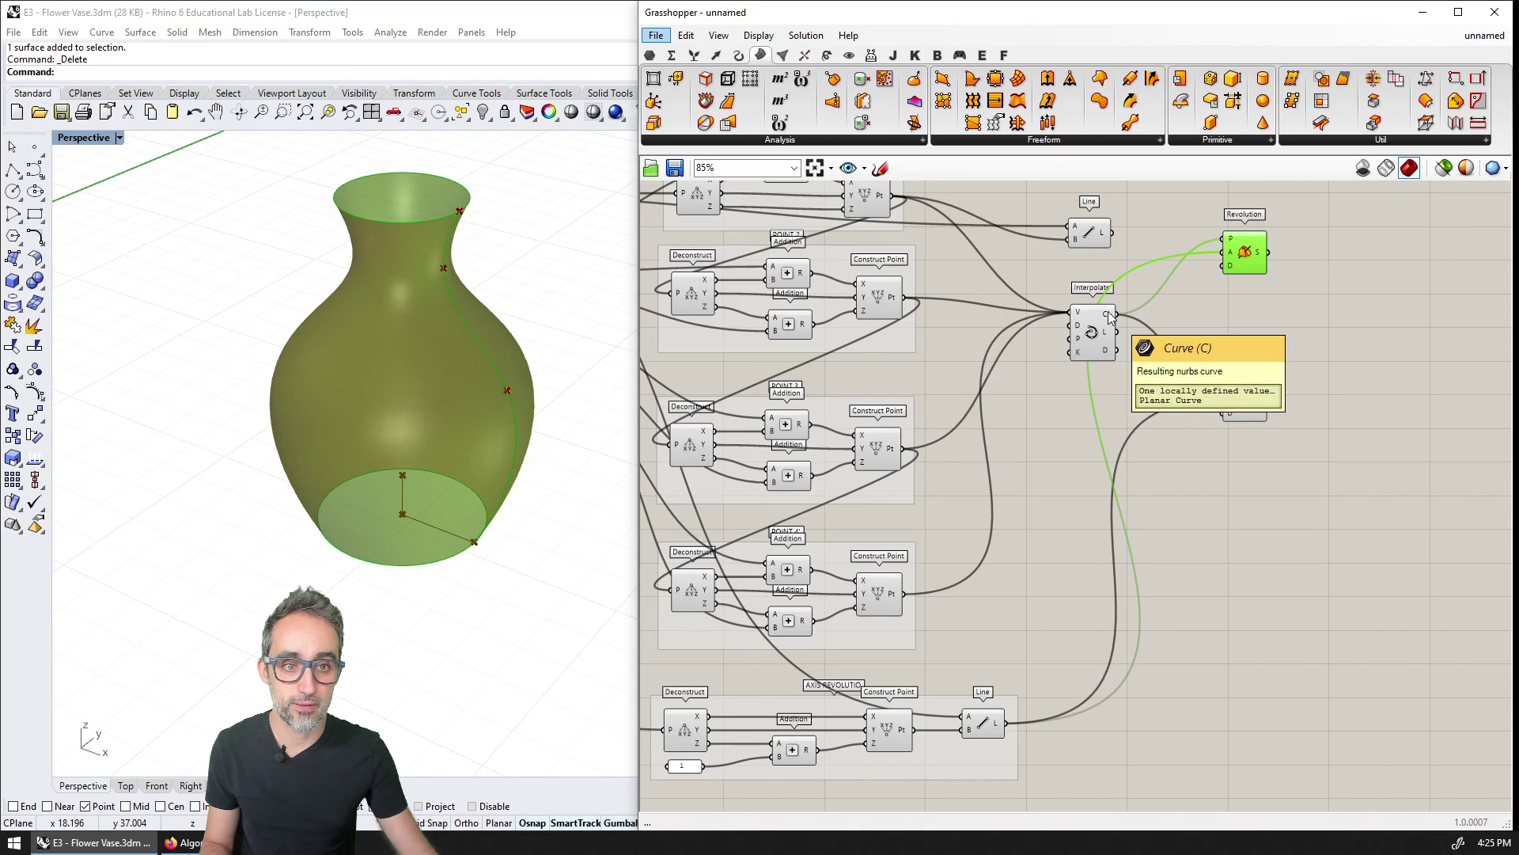
drag(1203, 245, 1224, 252)
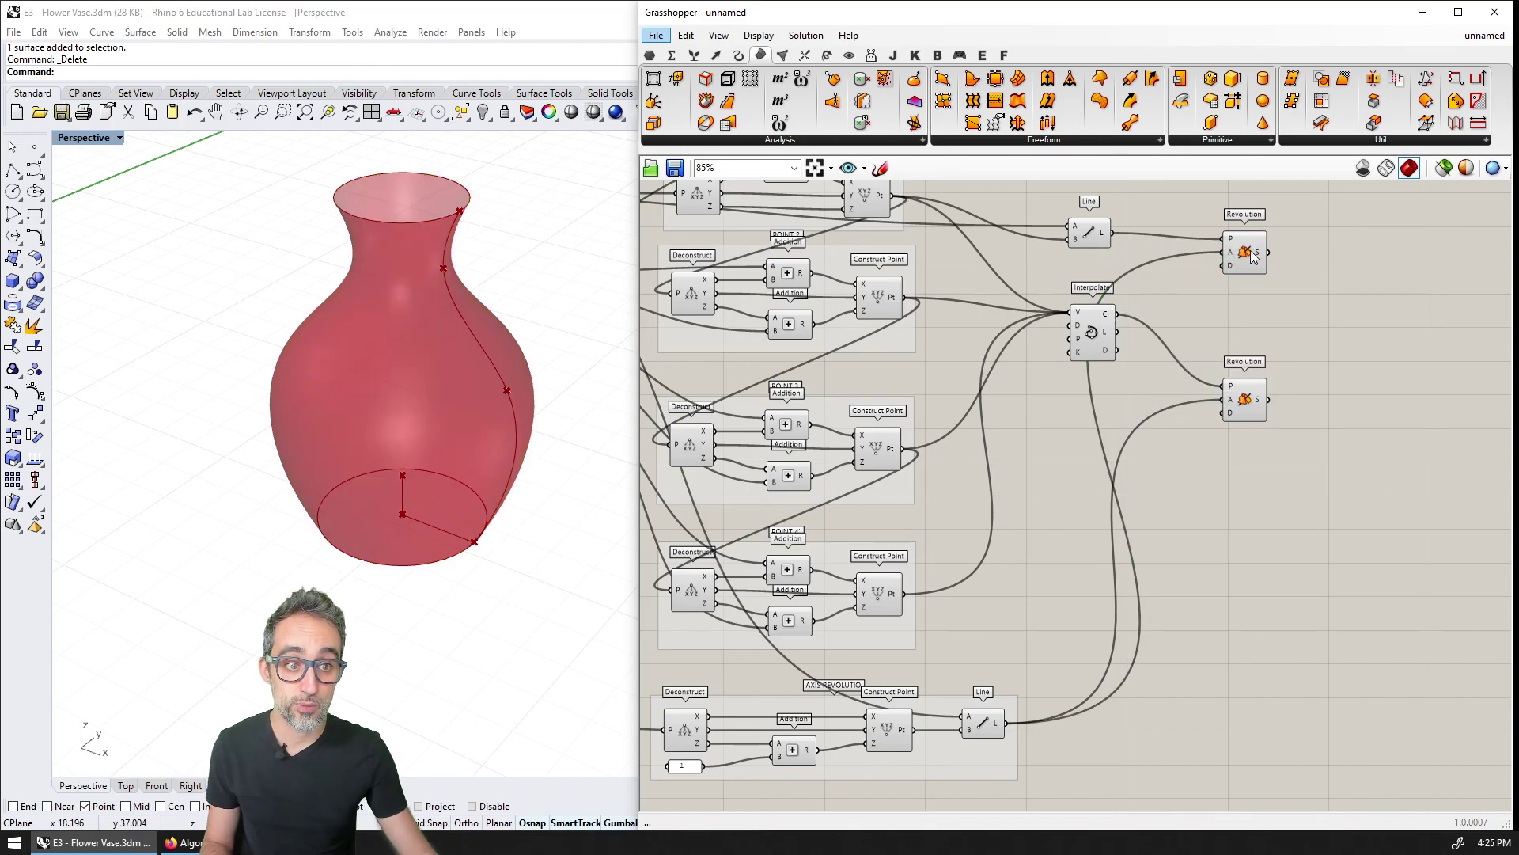
Bake the base disc from the duplicate Revolution into Rhino and select the baked disc from below.
click(1254, 253)
right_click(1255, 254)
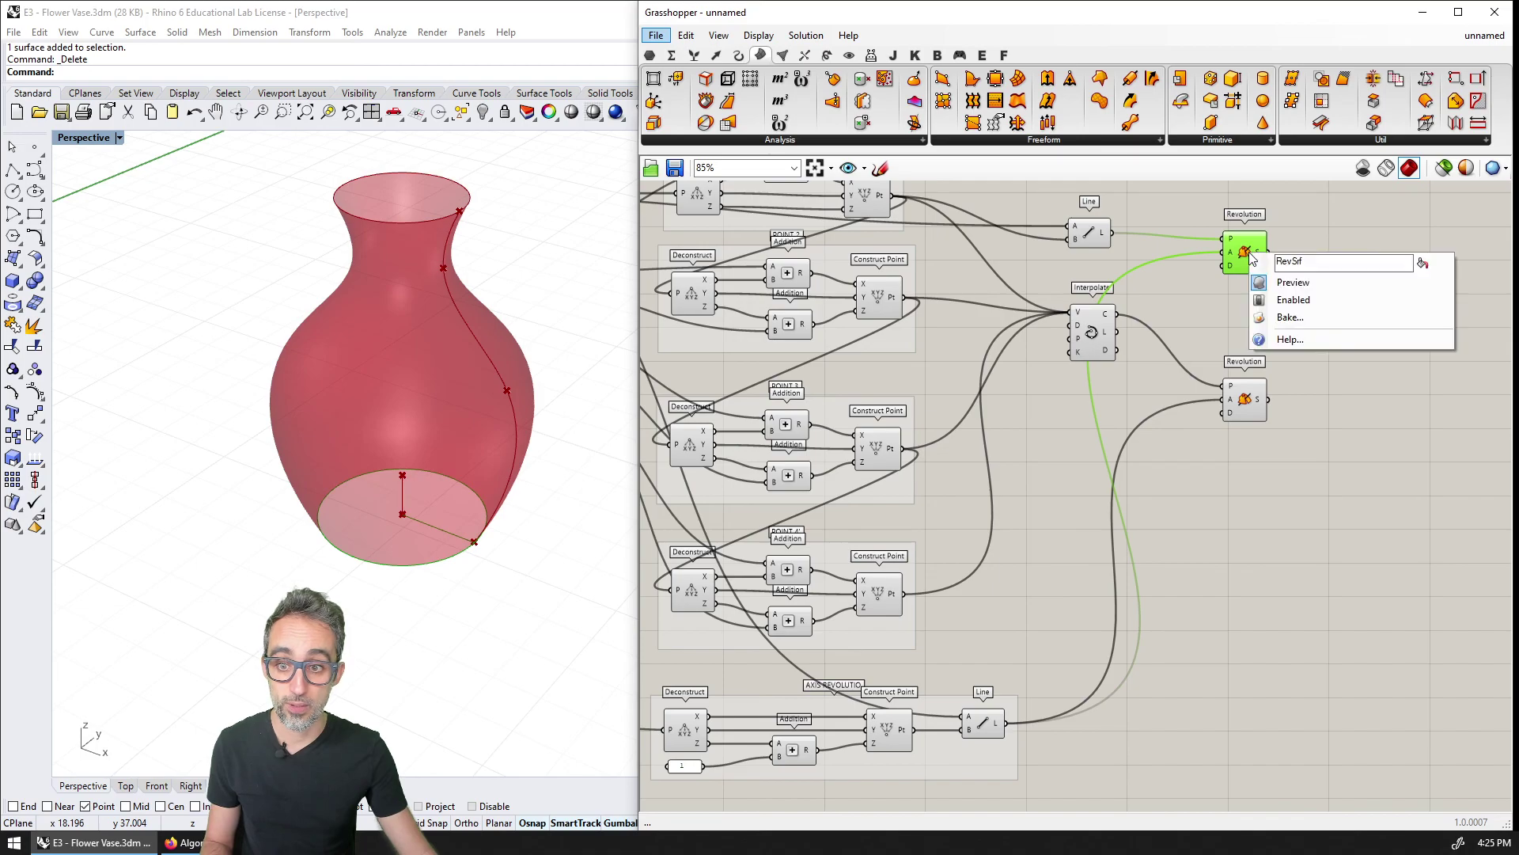
click(1291, 317)
click(1292, 462)
right_drag(506, 648, 467, 574)
click(455, 567)
Bake the vase body from the original Revolution component into Rhino on the Default layer.
click(1245, 399)
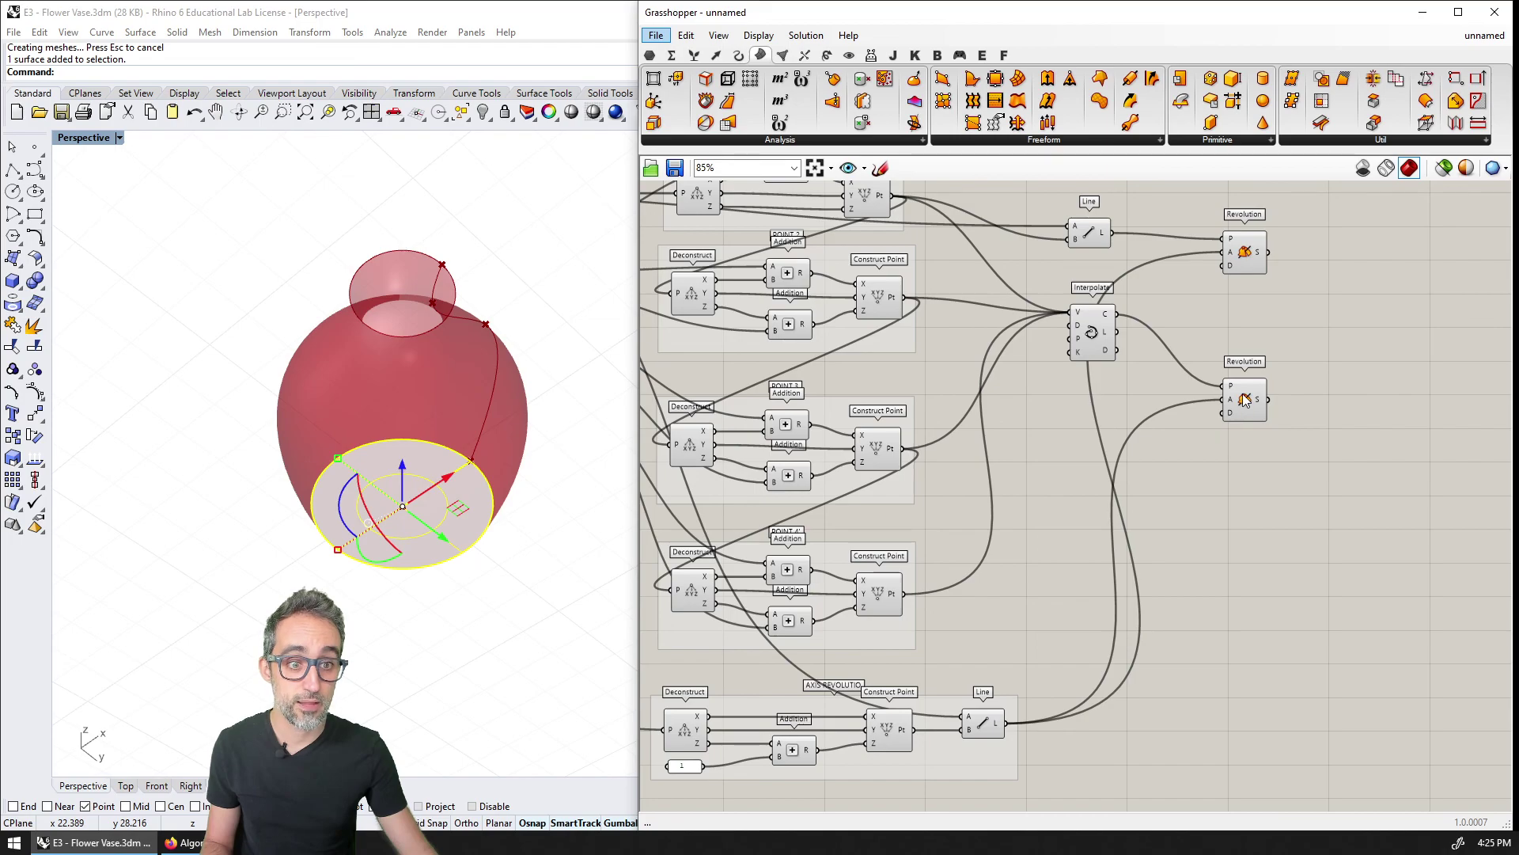
right_click(1246, 400)
click(1289, 459)
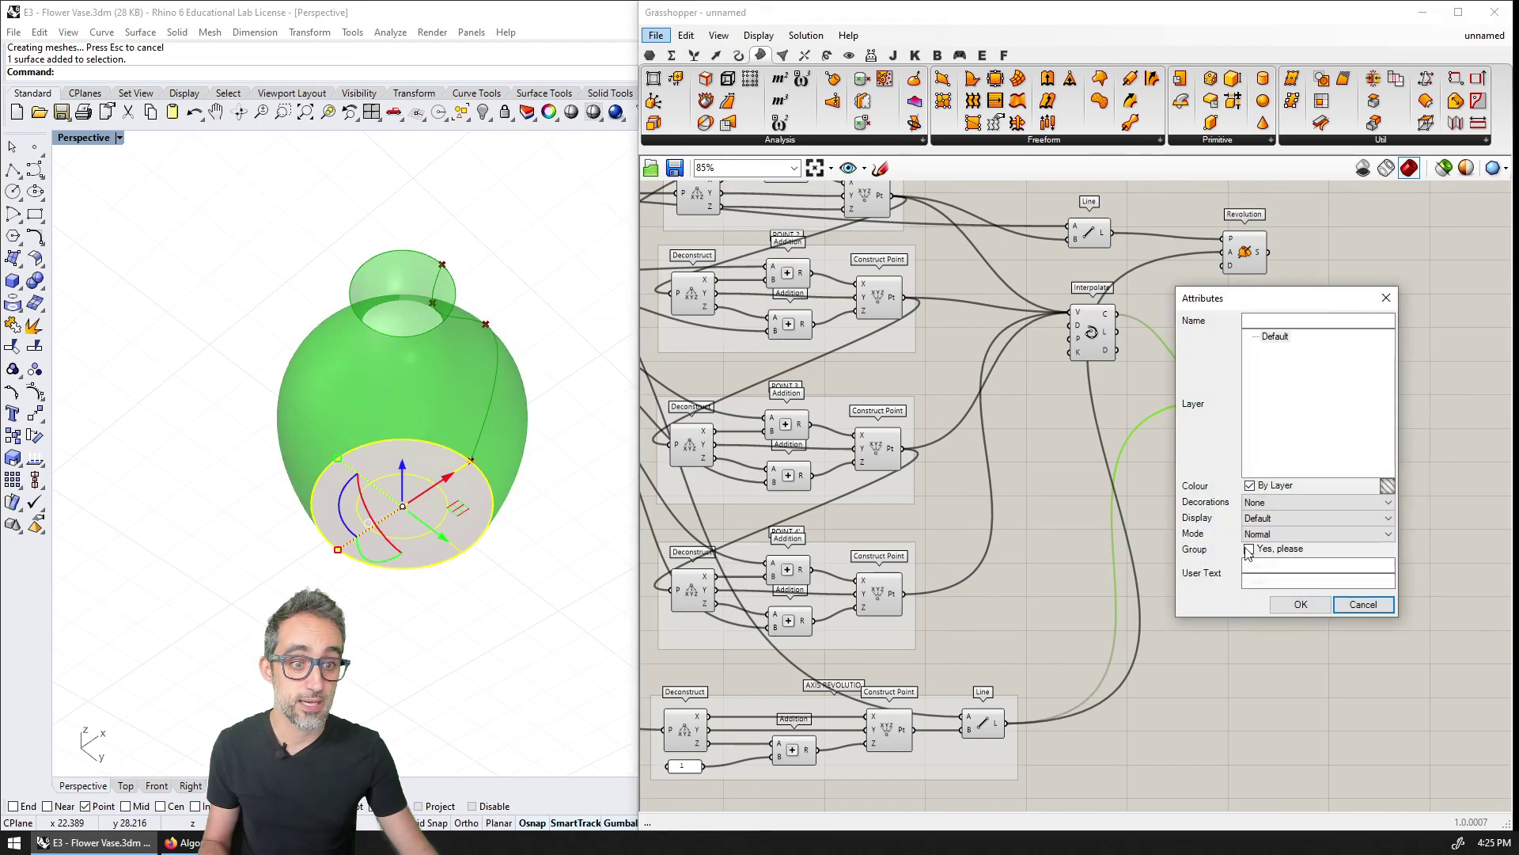
click(1300, 604)
click(547, 265)
right_drag(546, 265, 537, 431)
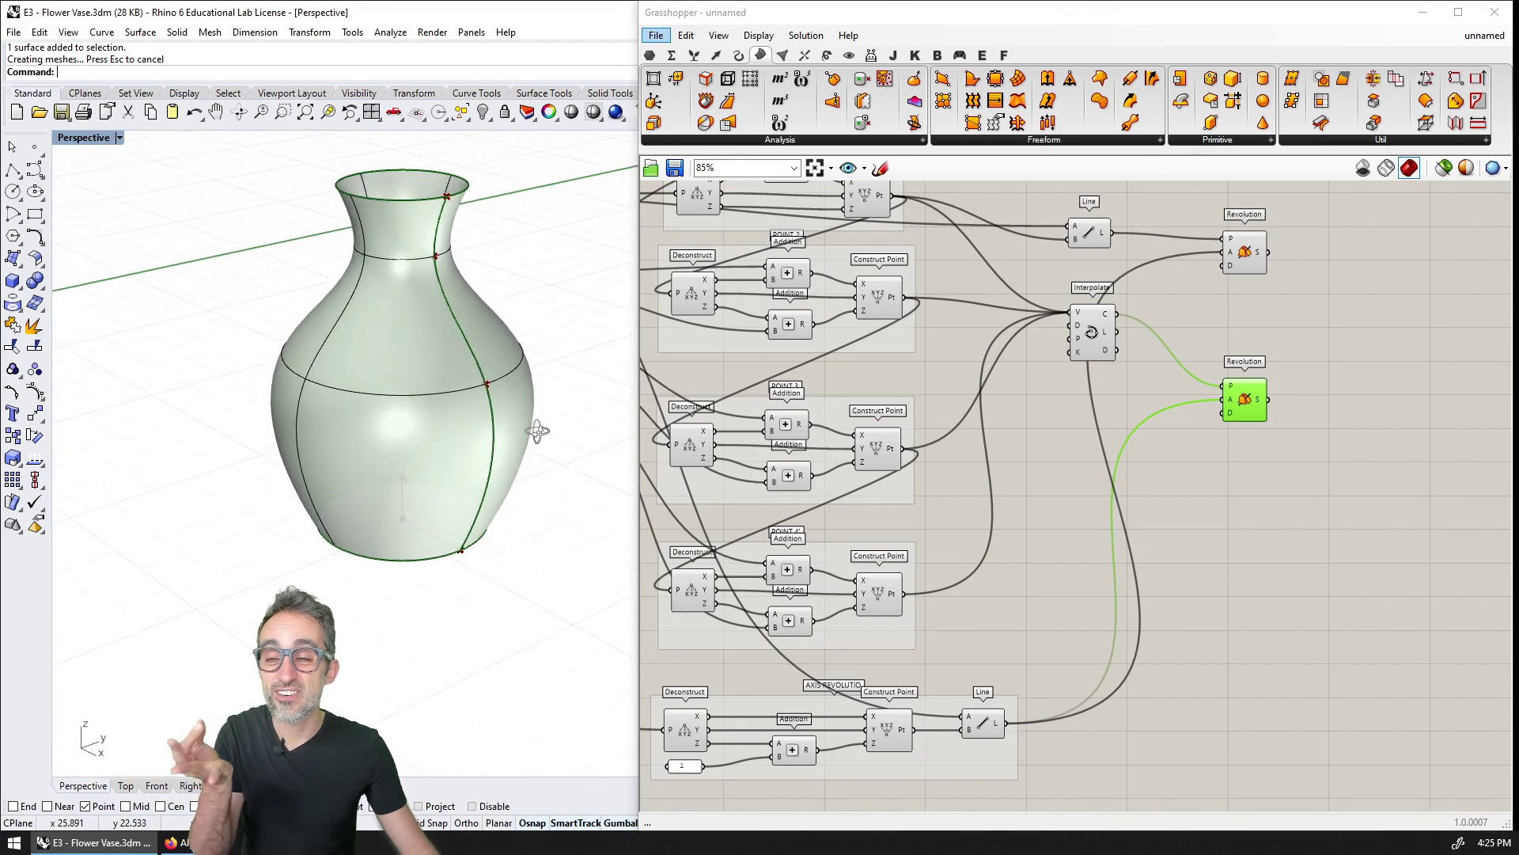
Delete the baked vase body and the baked base disc from the Rhino model.
click(492, 391)
key(Delete)
click(413, 533)
key(Delete)
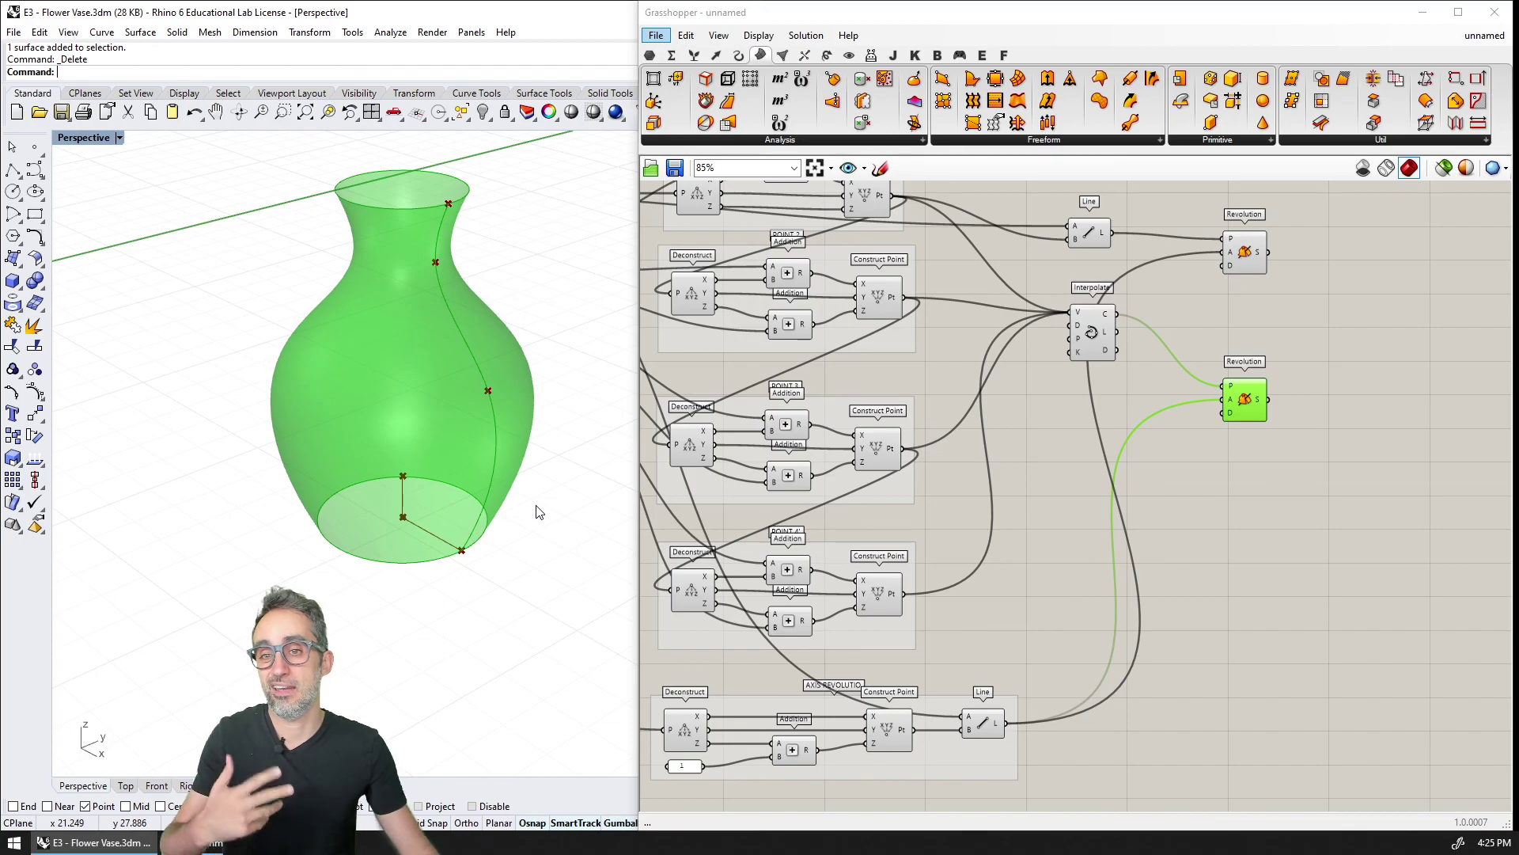
Delete the duplicate Revolution component and move the remaining one farther from the Interpolate component.
shift+right_drag(560, 447, 540, 432)
click(1241, 257)
key(Delete)
drag(1248, 405, 1286, 400)
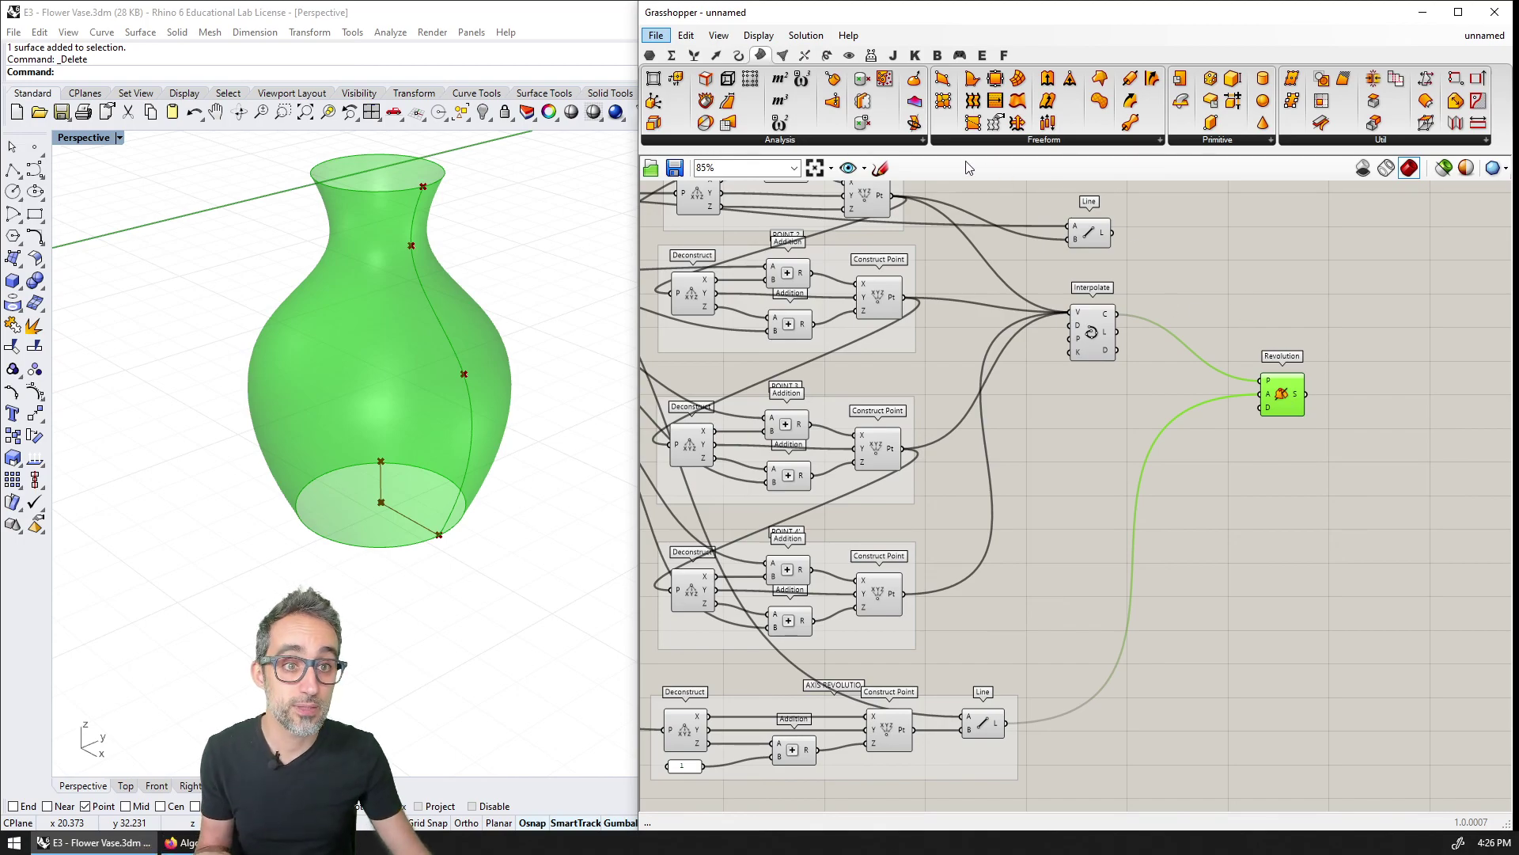
Add a Join Curves component beside the Line and Interpolate components.
click(738, 56)
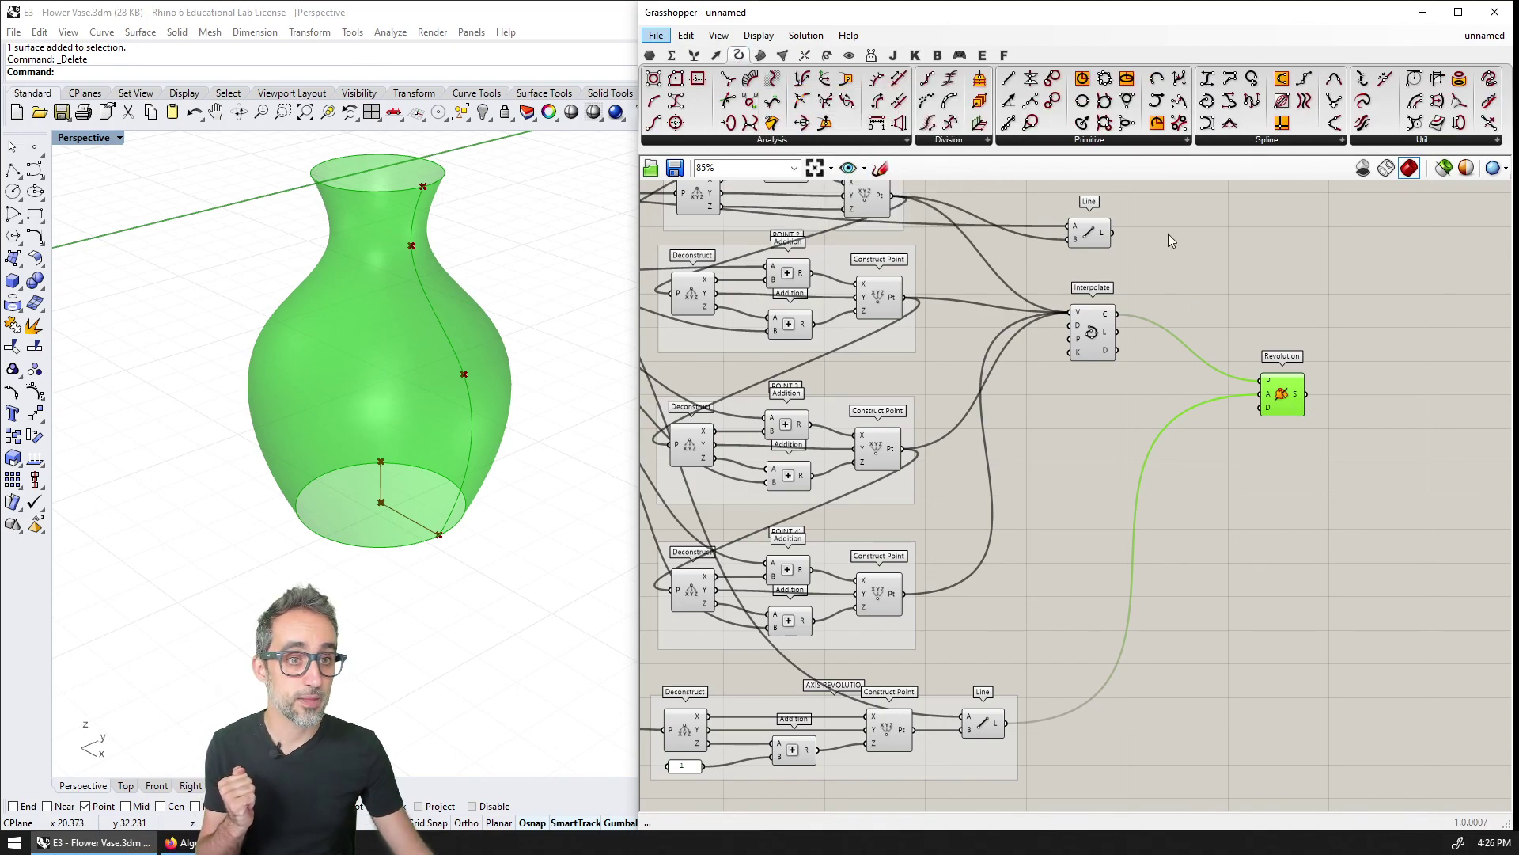
mouse_move(1389, 147)
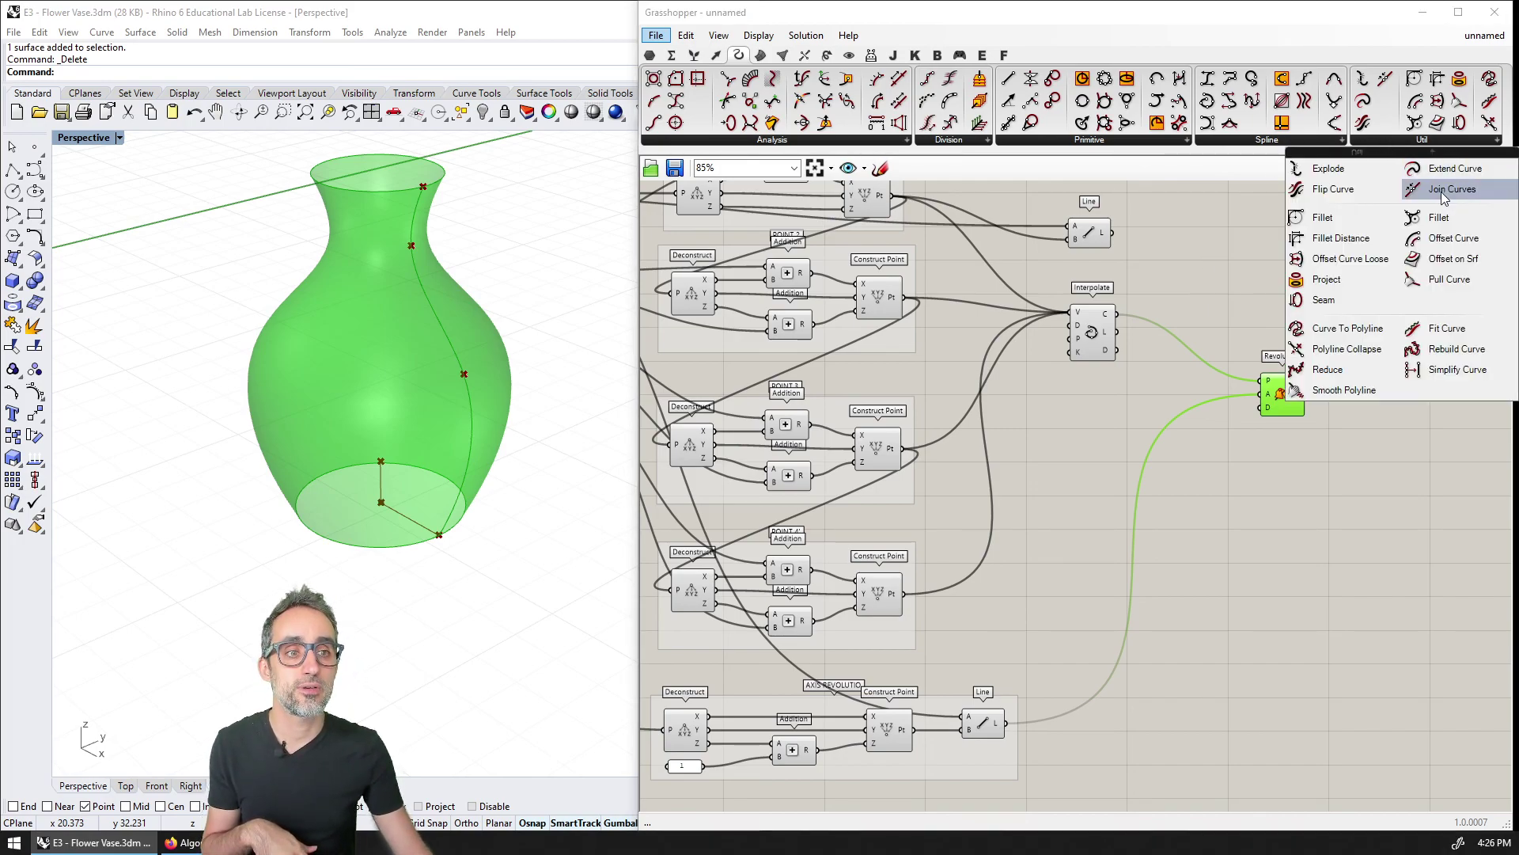
drag(1441, 191, 1381, 206)
drag(1195, 256, 1195, 261)
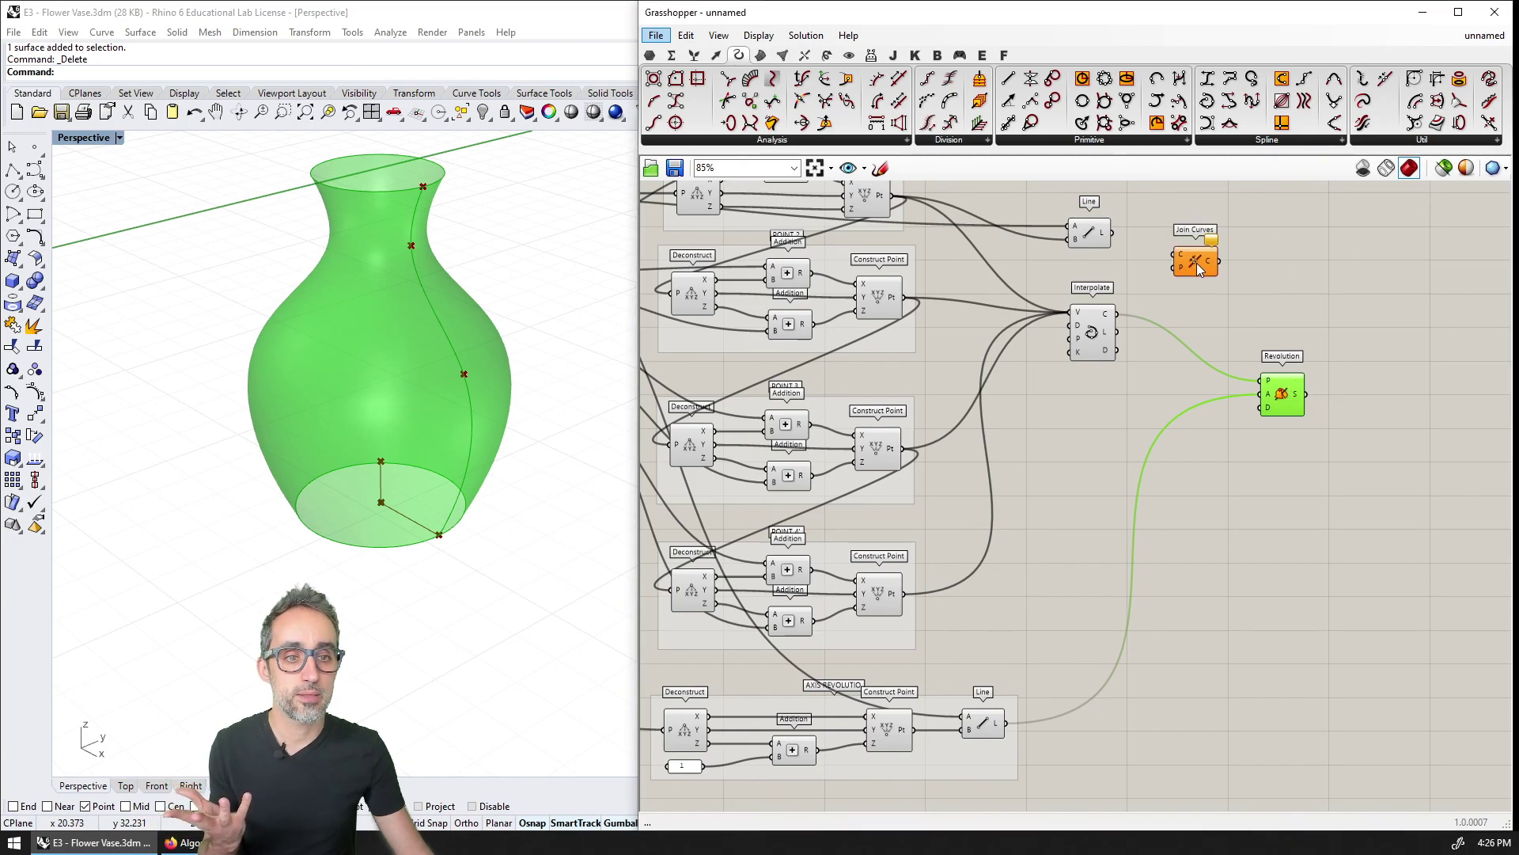
Wire both the Line output and the Interpolate curve output into the Join Curves C input.
scroll(1195, 261, up, 4)
right_drag(1204, 255, 1190, 348)
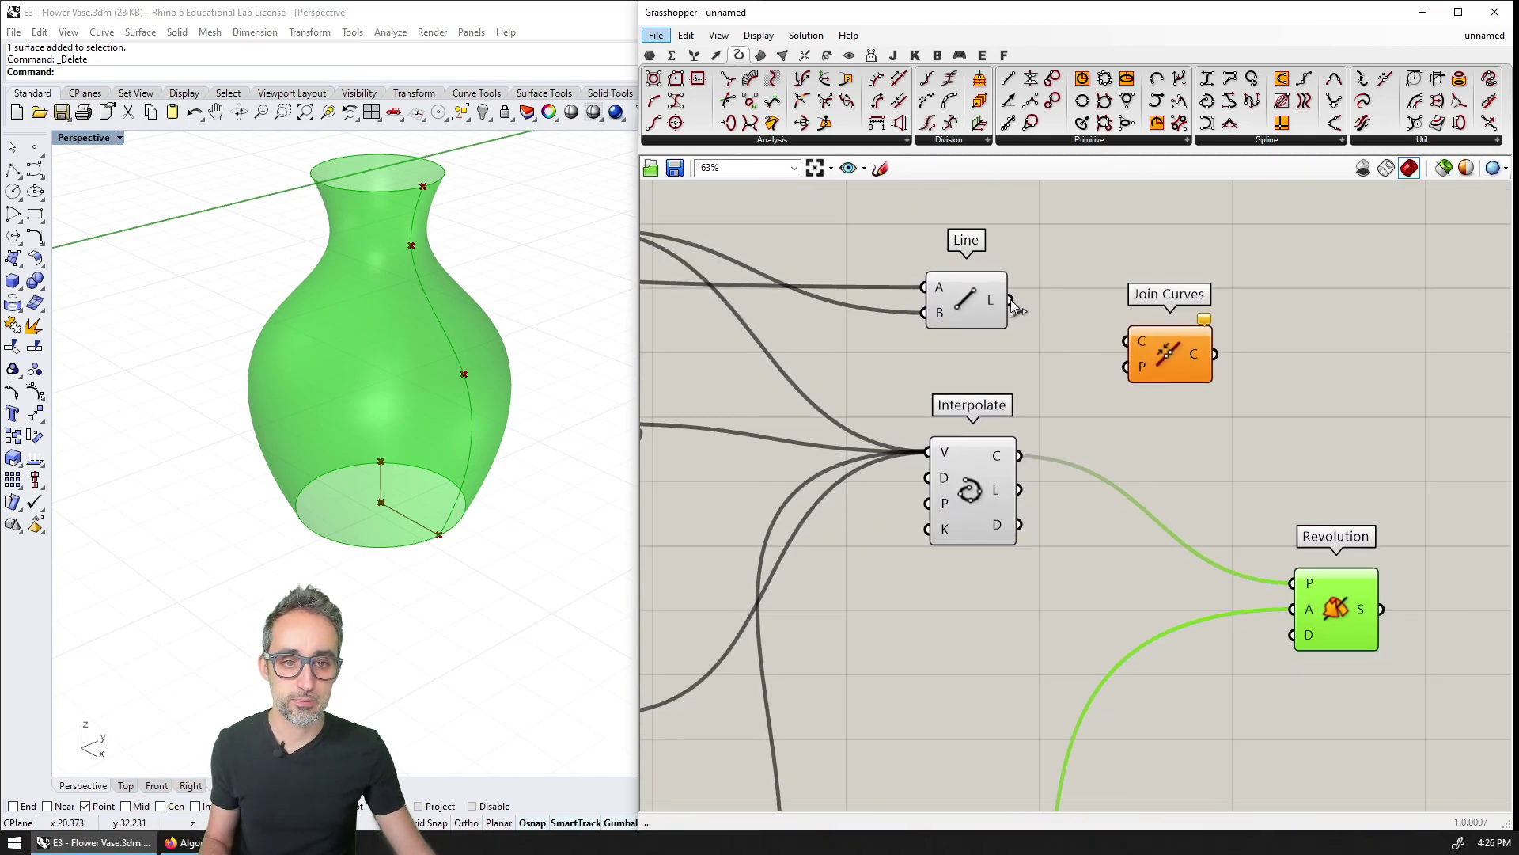
drag(1063, 327, 1126, 341)
drag(1020, 453, 1125, 342)
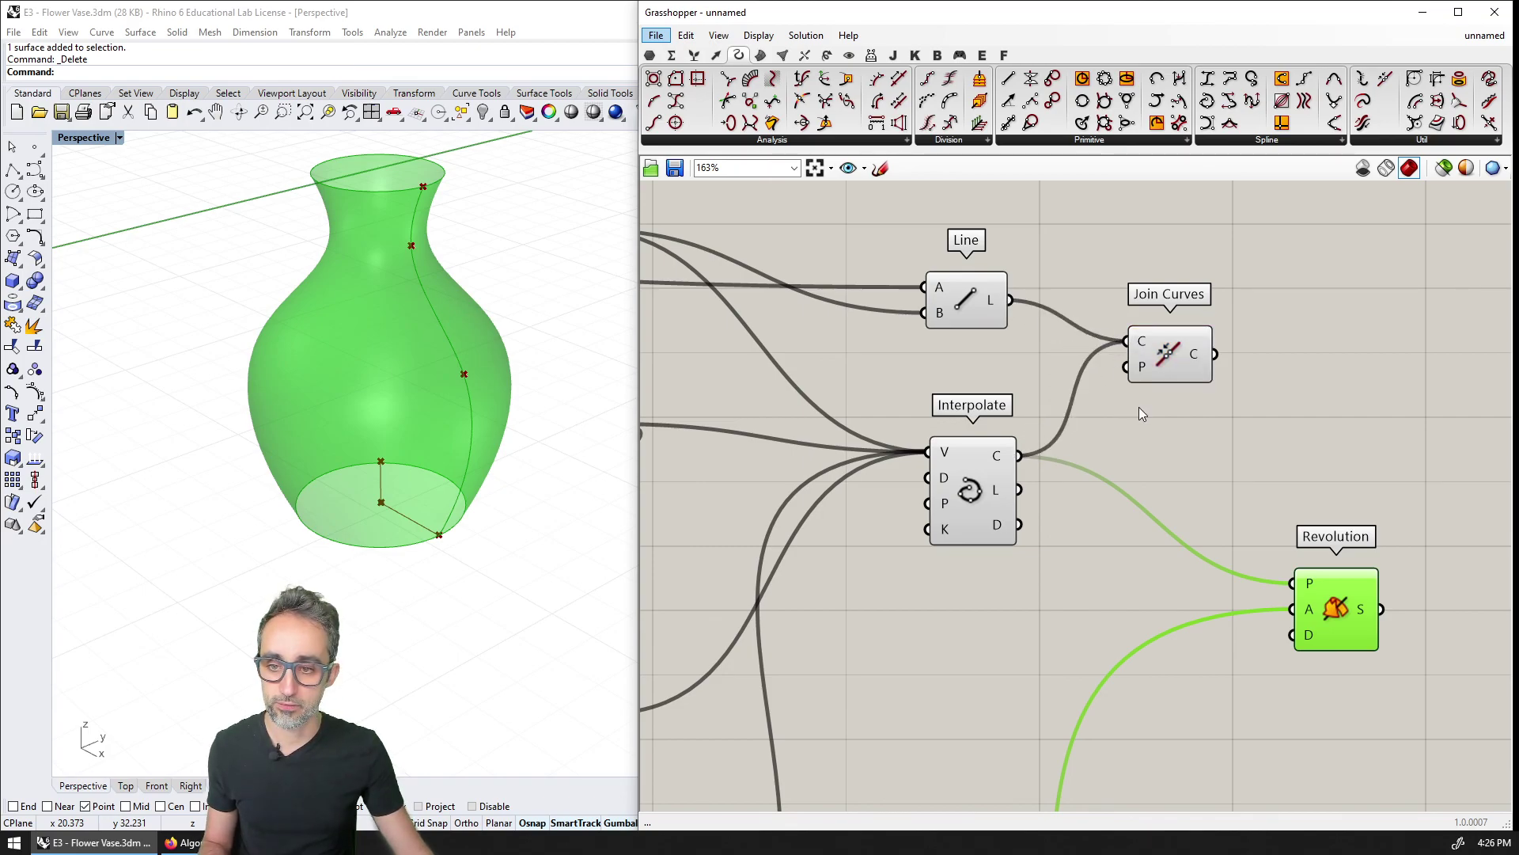
Replace the Revolution profile input with the joined curve from Join Curves and check the closed vase base.
right_drag(1198, 450, 1125, 441)
mouse_move(1125, 353)
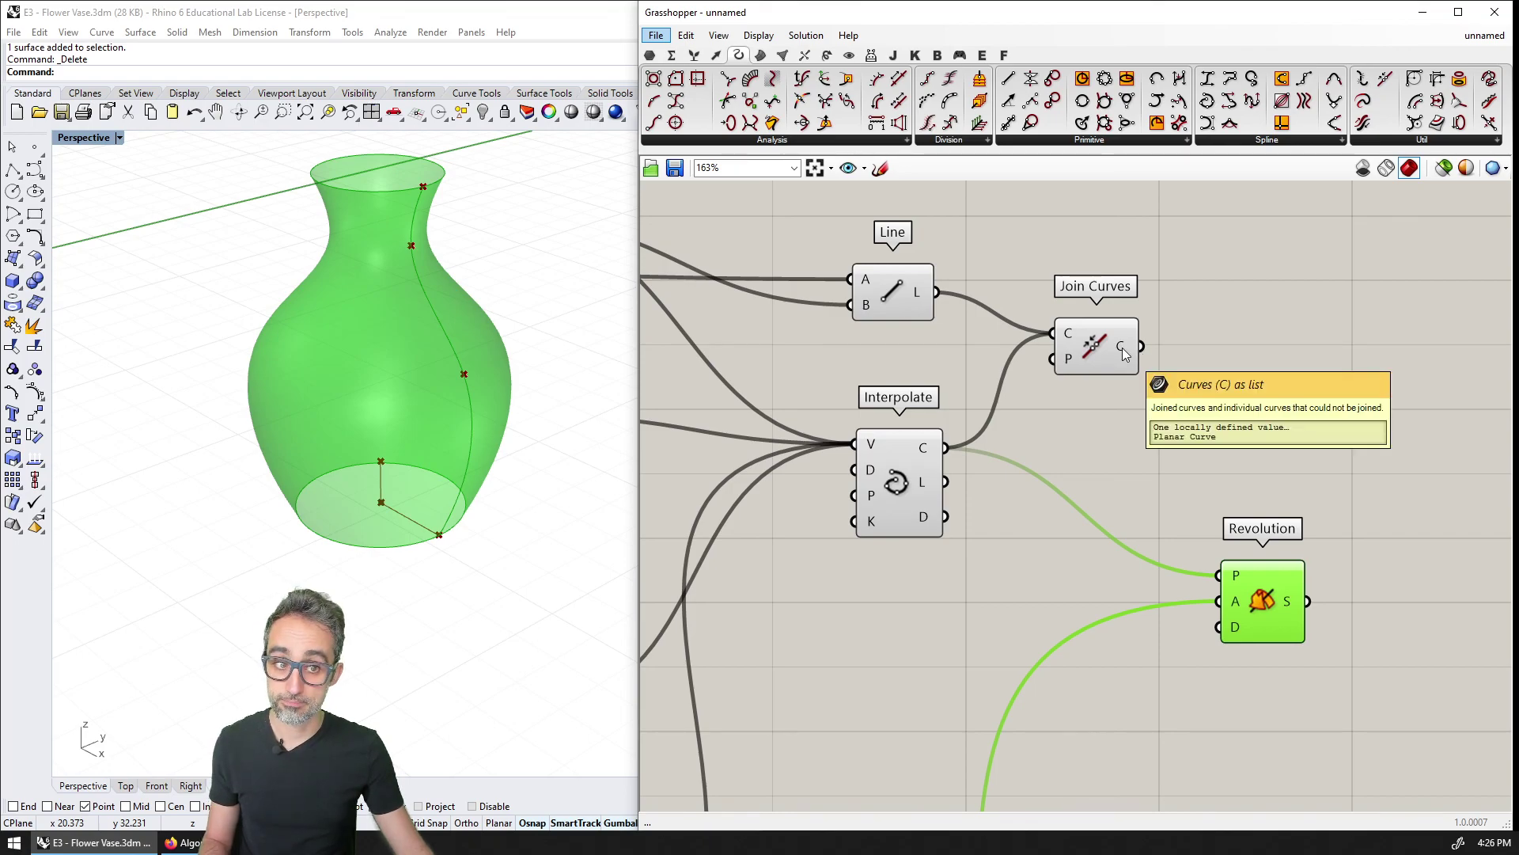
drag(1135, 349, 1220, 576)
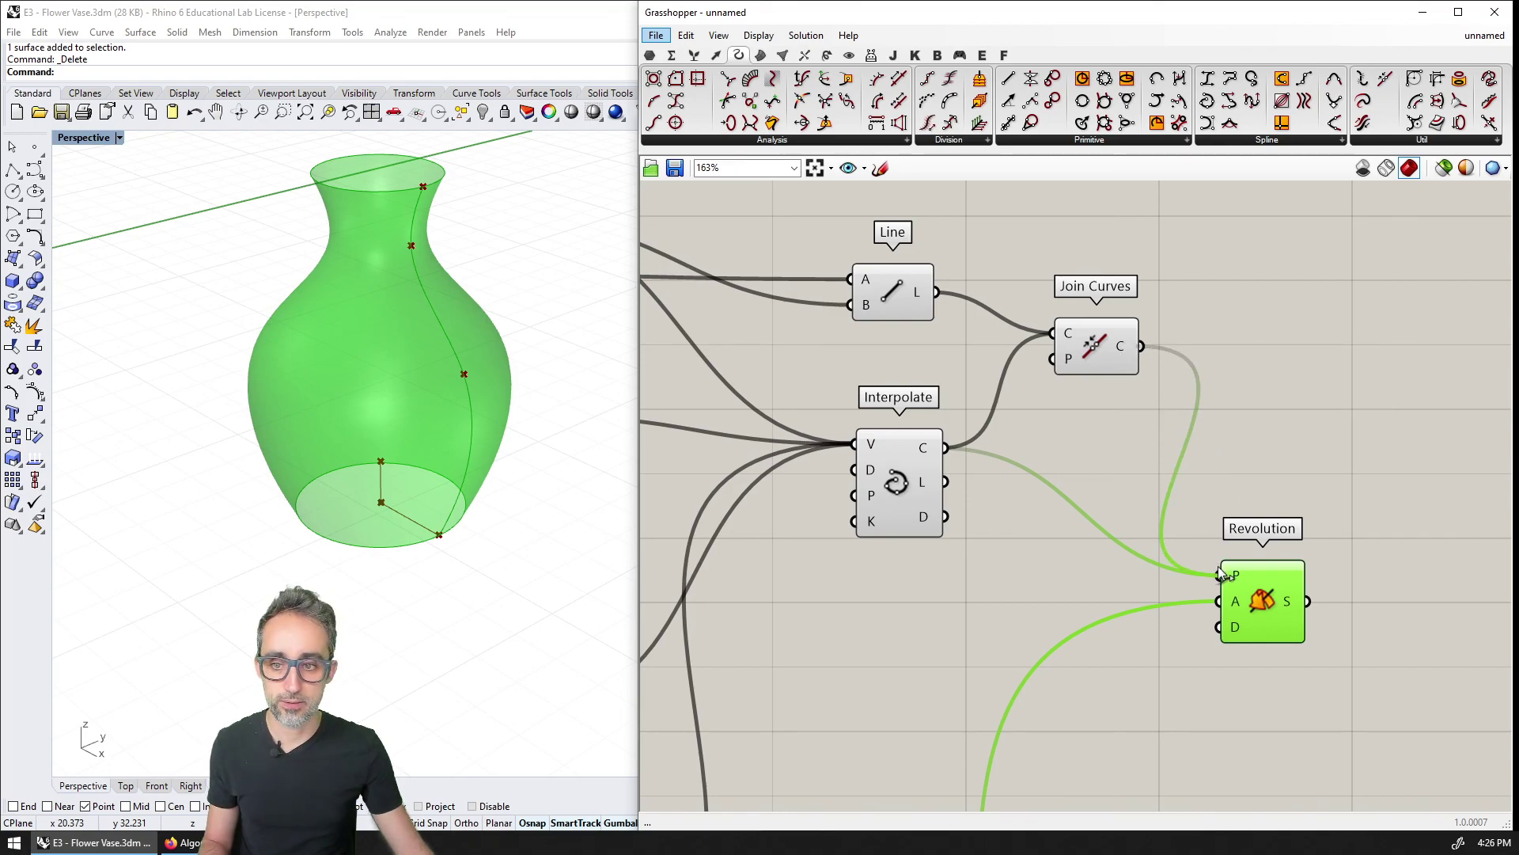
right_drag(430, 586, 387, 548)
mouse_move(425, 621)
right_down()
mouse_move(417, 434)
mouse_move(405, 491)
mouse_move(442, 600)
right_up()
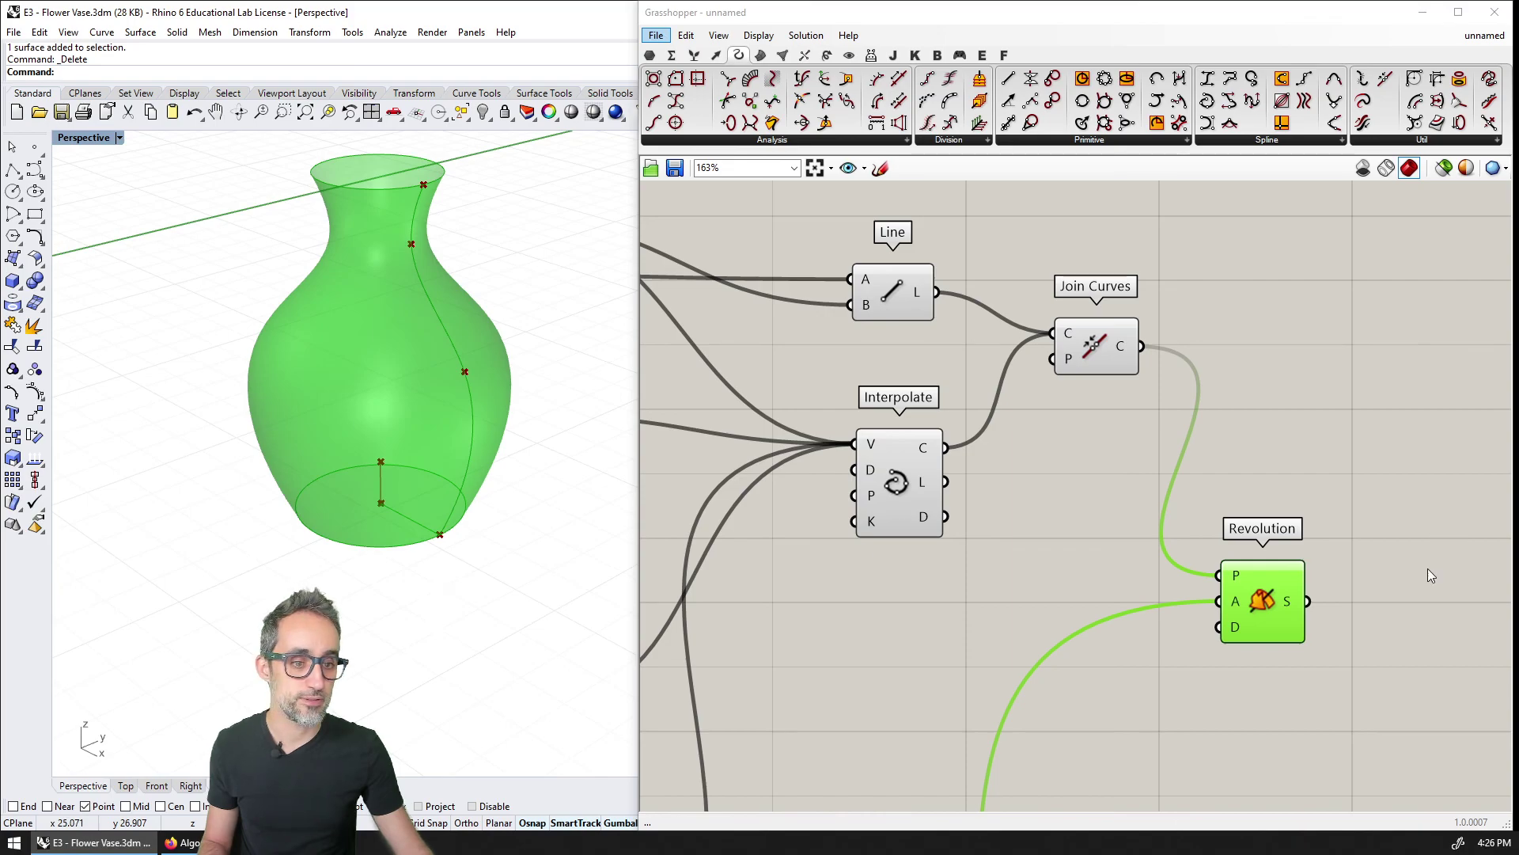
Bake the joined Revolution surface into Rhino and inspect the baked vase.
scroll(1227, 493, down, 3)
right_click(1237, 500)
click(1270, 524)
click(1284, 669)
right_drag(468, 296, 494, 568)
scroll(494, 563, down, 4)
shift+right_drag(488, 513, 483, 415)
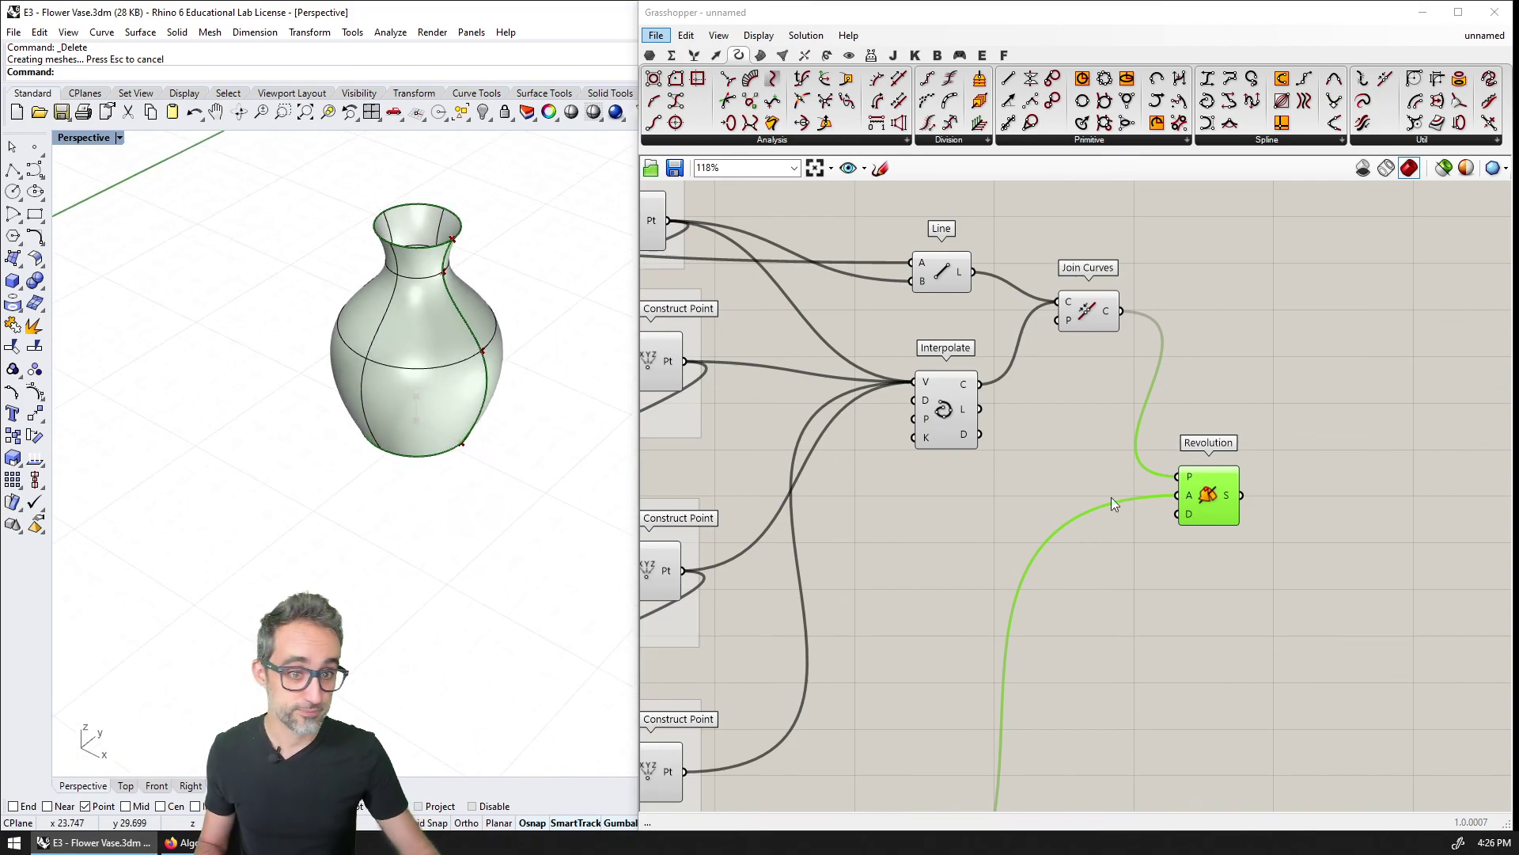
Tidy the Revolution component's position, then group Line, Interpolate, Join Curves and Revolution under the name "surface".
right_drag(975, 473, 1017, 428)
drag(1242, 463, 1266, 349)
right_drag(1266, 349, 1264, 465)
drag(1338, 522, 945, 273)
key(ctrl+g)
right_click(1061, 328)
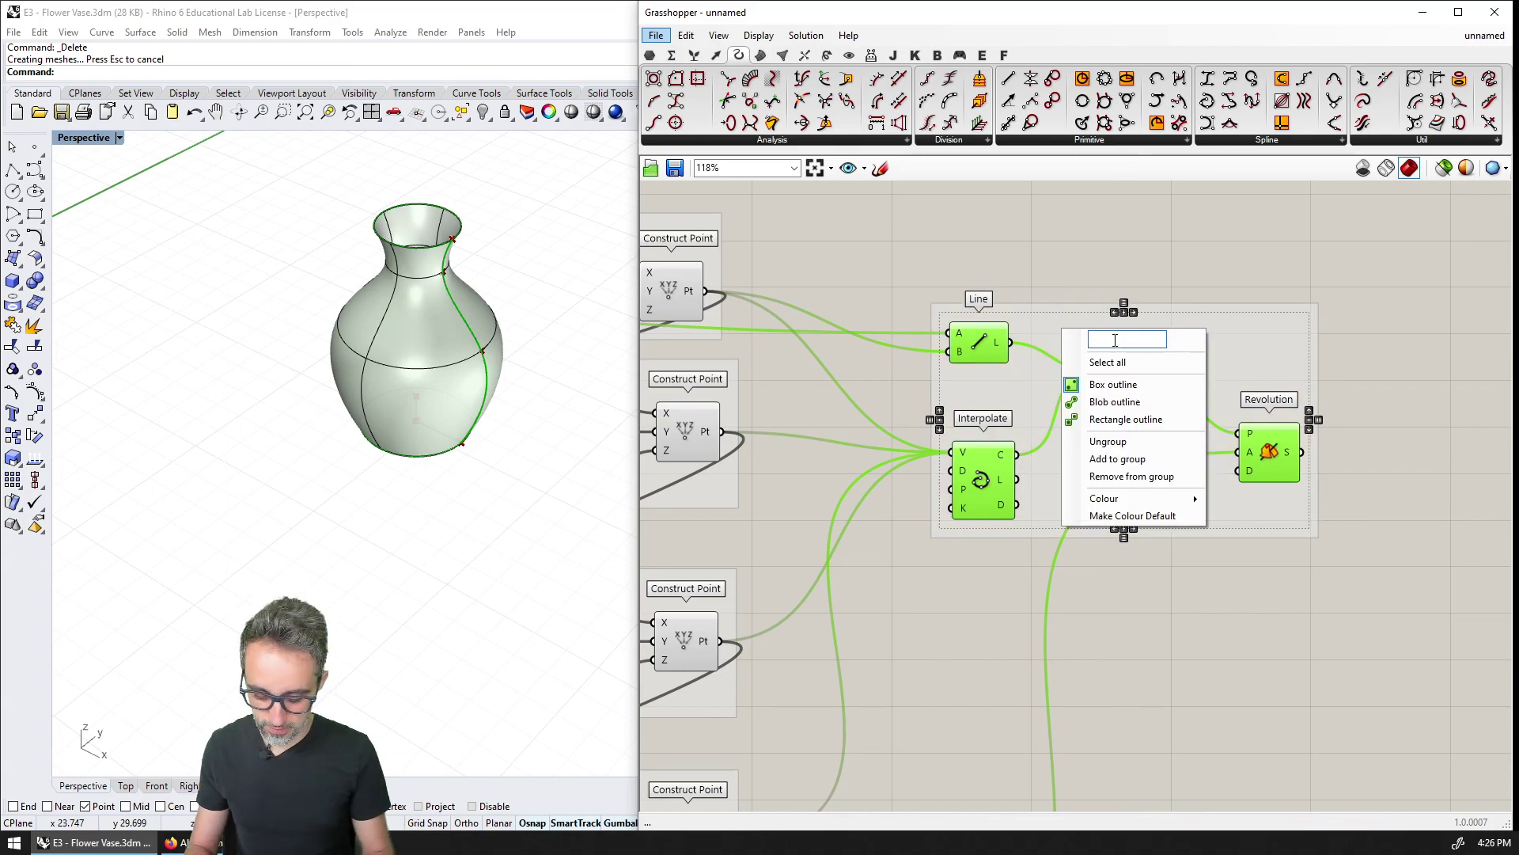
text(surface)
key(Return)
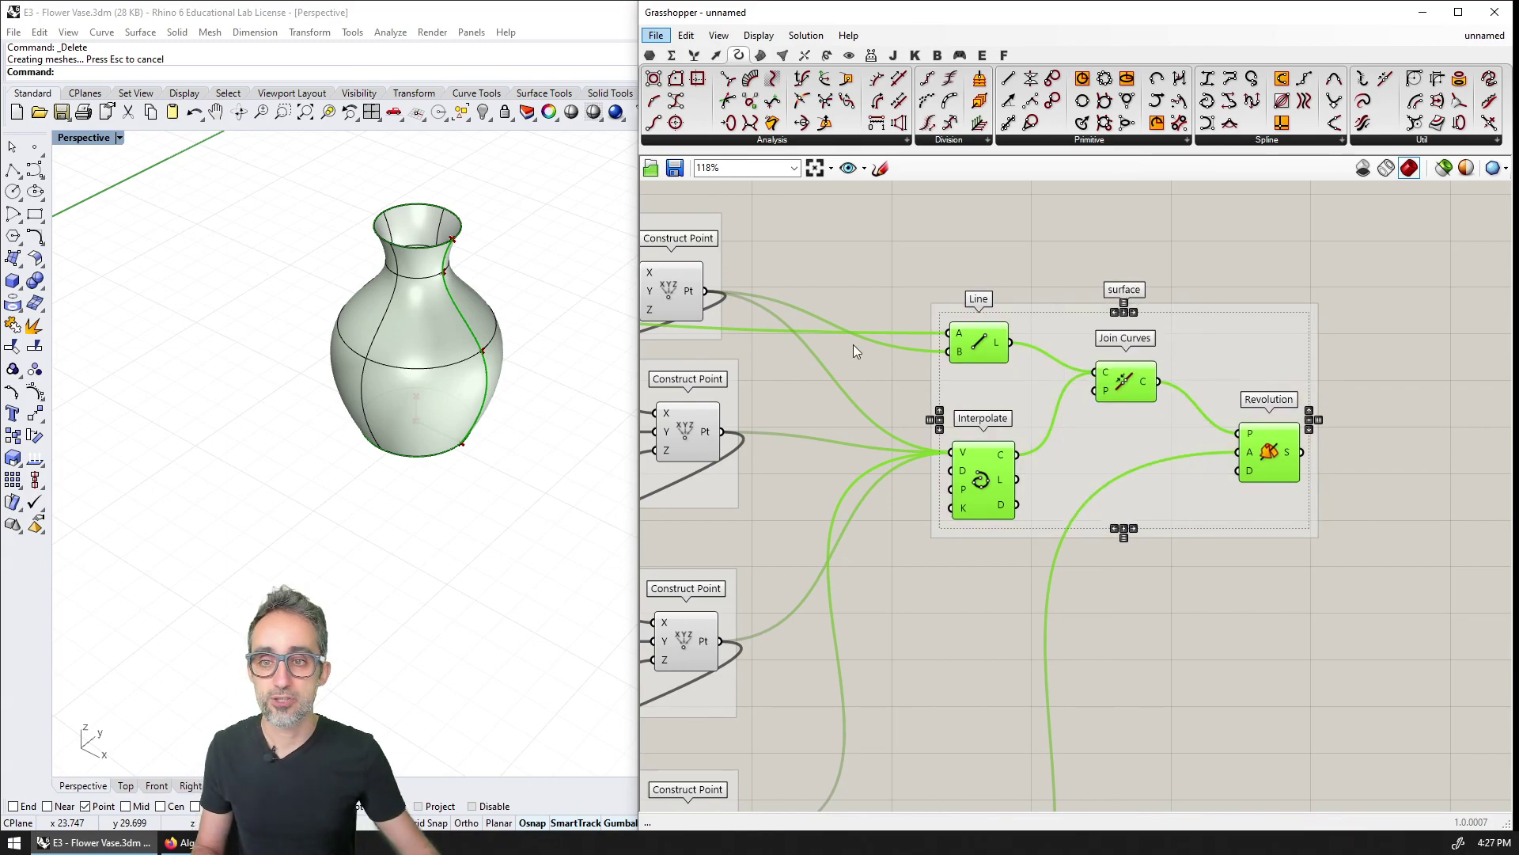
Move the vase's base point in Rhino so that the parametric vase stands clear of the baked one.
scroll(457, 369, down, 3)
scroll(456, 368, up, 2)
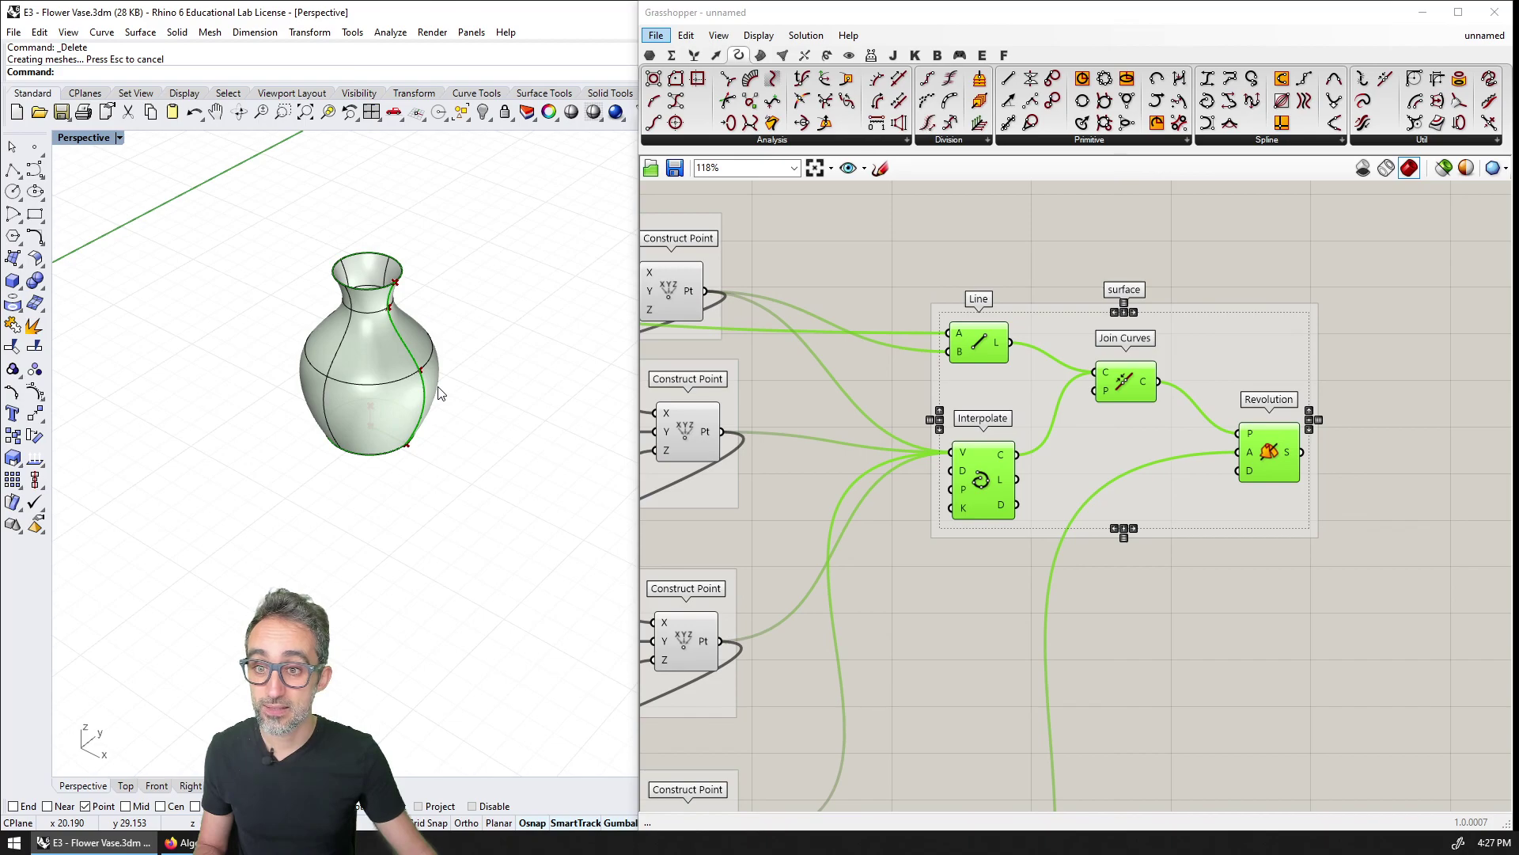
scroll(455, 364, down, 3)
right_drag(800, 392, 1147, 391)
scroll(366, 388, up, 8)
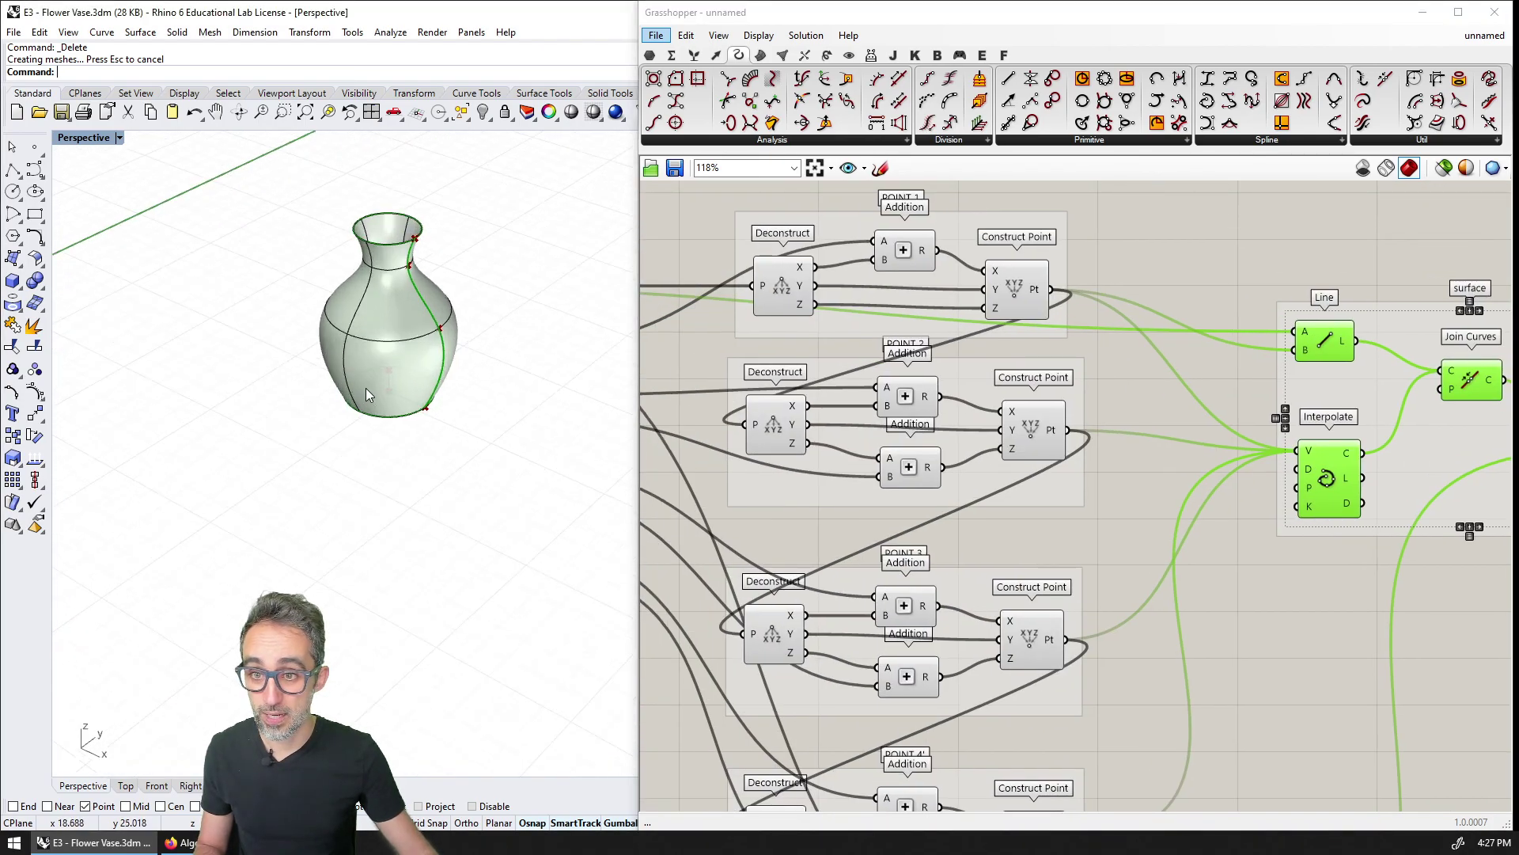
click(397, 396)
click(464, 435)
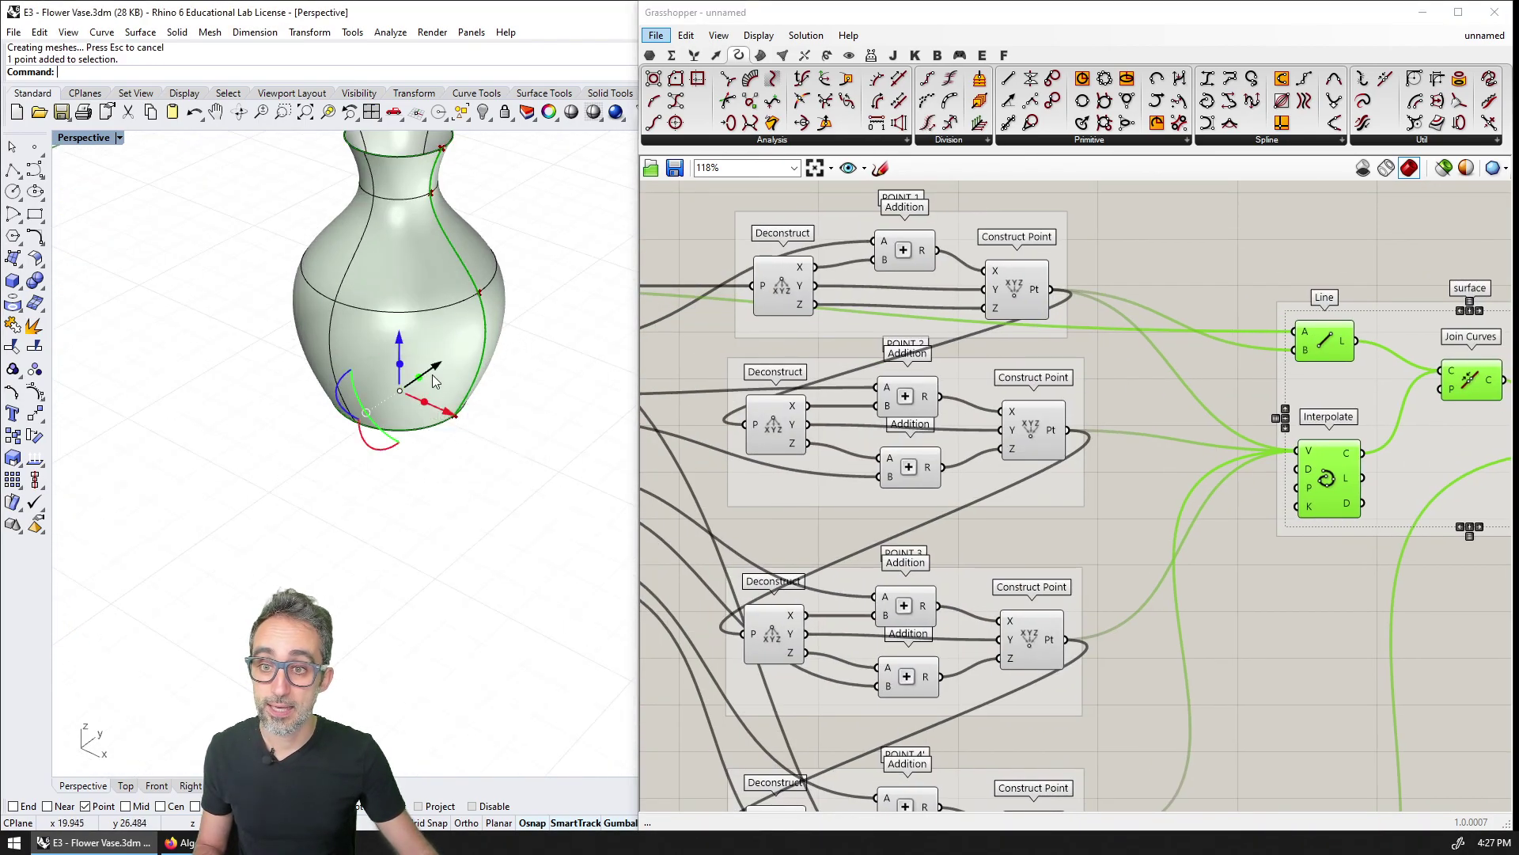
drag(278, 453, 190, 487)
scroll(190, 486, down, 6)
shift+right_drag(316, 510, 480, 486)
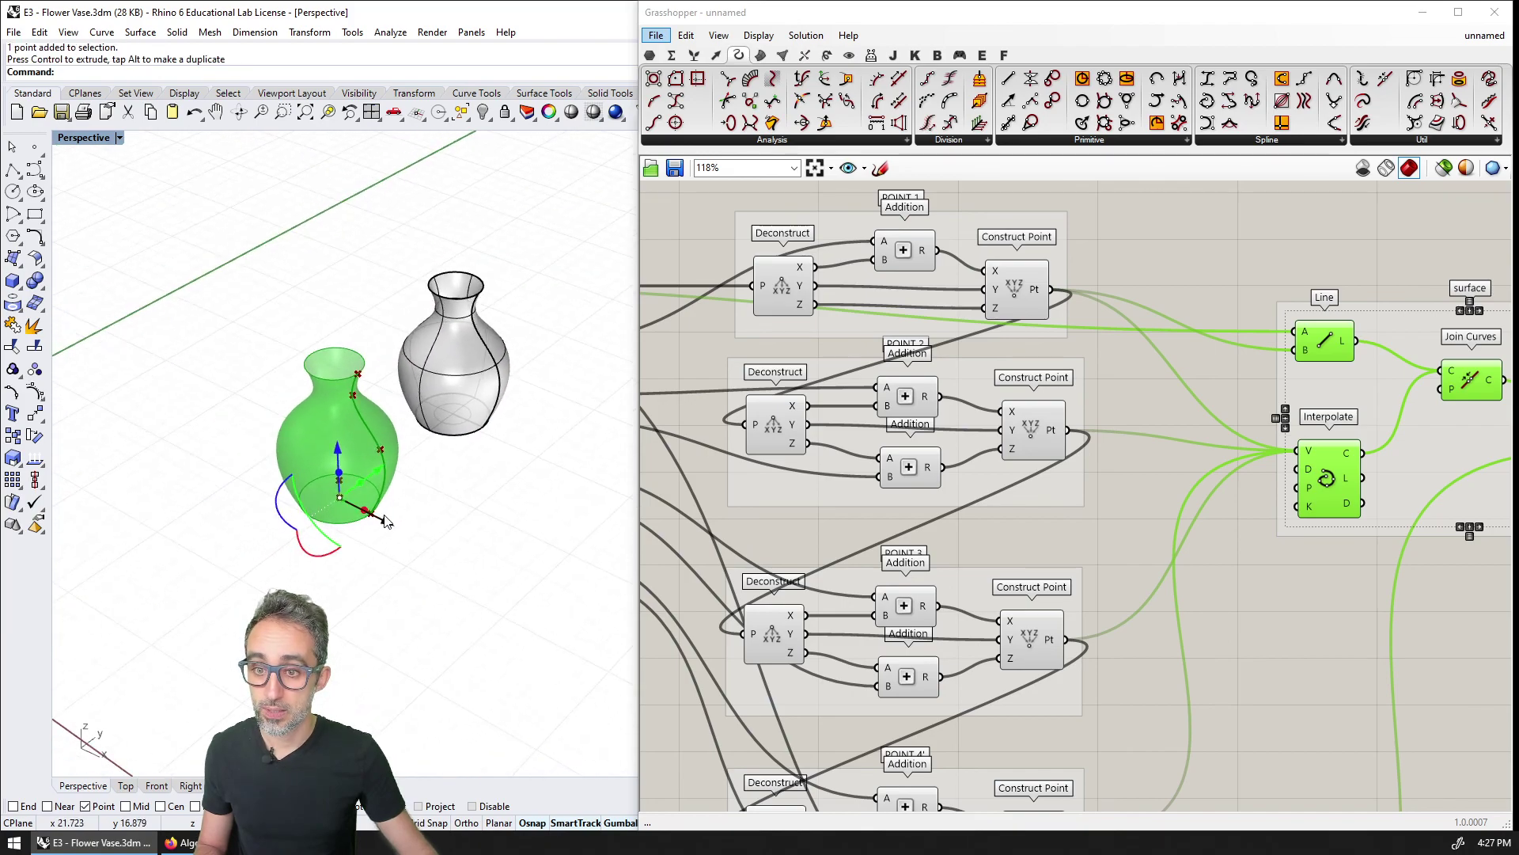
drag(385, 522, 280, 467)
shift+right_drag(397, 491, 402, 428)
Set the R slider to 0.337 to narrow the vase's base.
right_drag(826, 464, 1138, 592)
right_drag(707, 474, 905, 398)
scroll(945, 445, up, 2)
scroll(906, 397, down, 1)
drag(881, 377, 833, 373)
right_drag(459, 372, 332, 398)
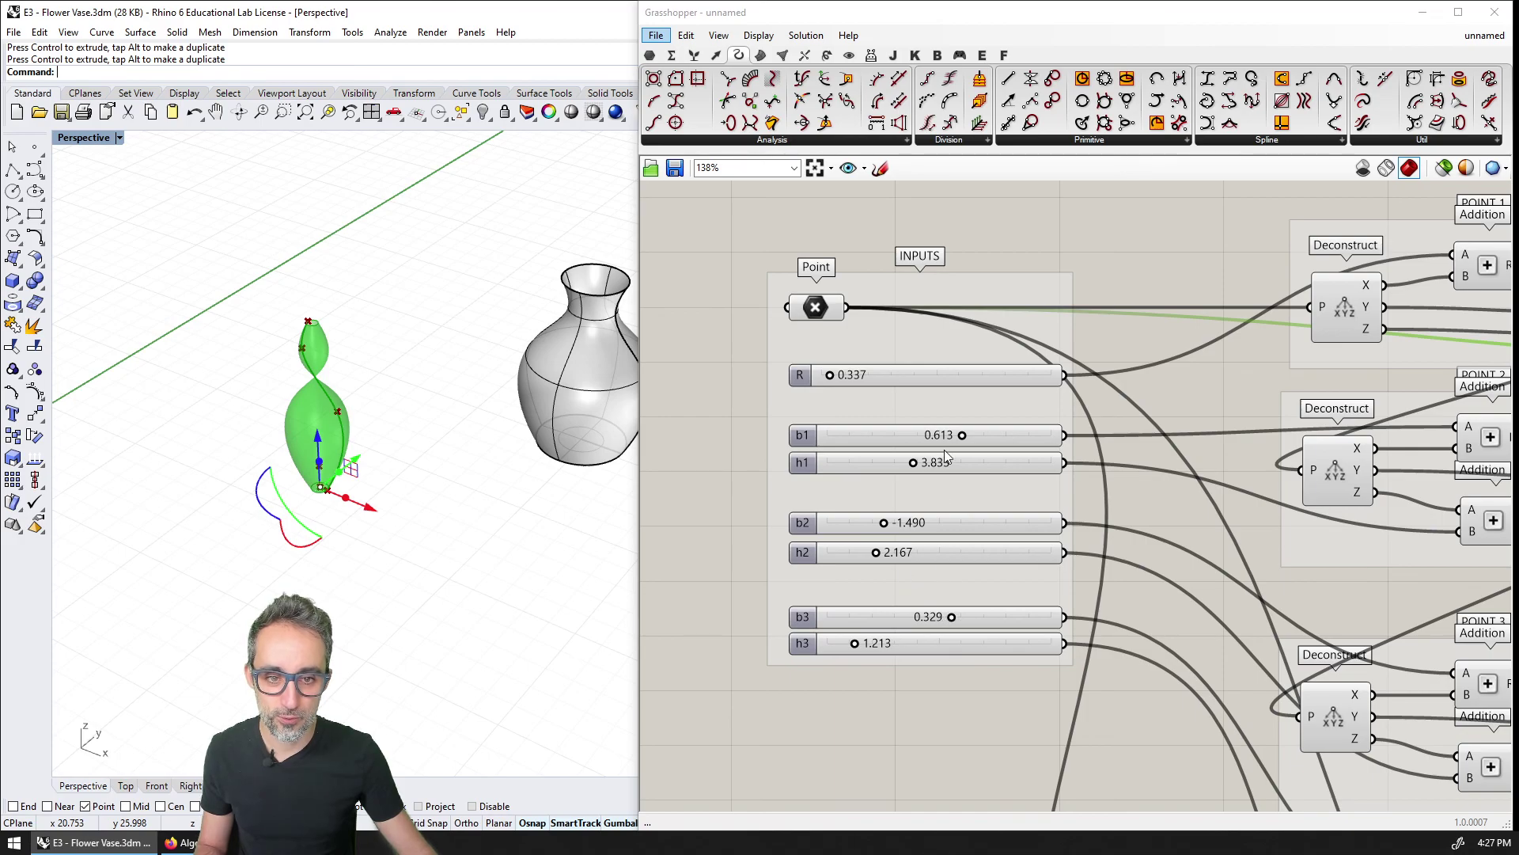
Set the sliders to b1 0.061, h1 6.135, b2 -0.215, h2 0.821 and b3 0.010 for a slender bottle shape.
drag(914, 464, 942, 440)
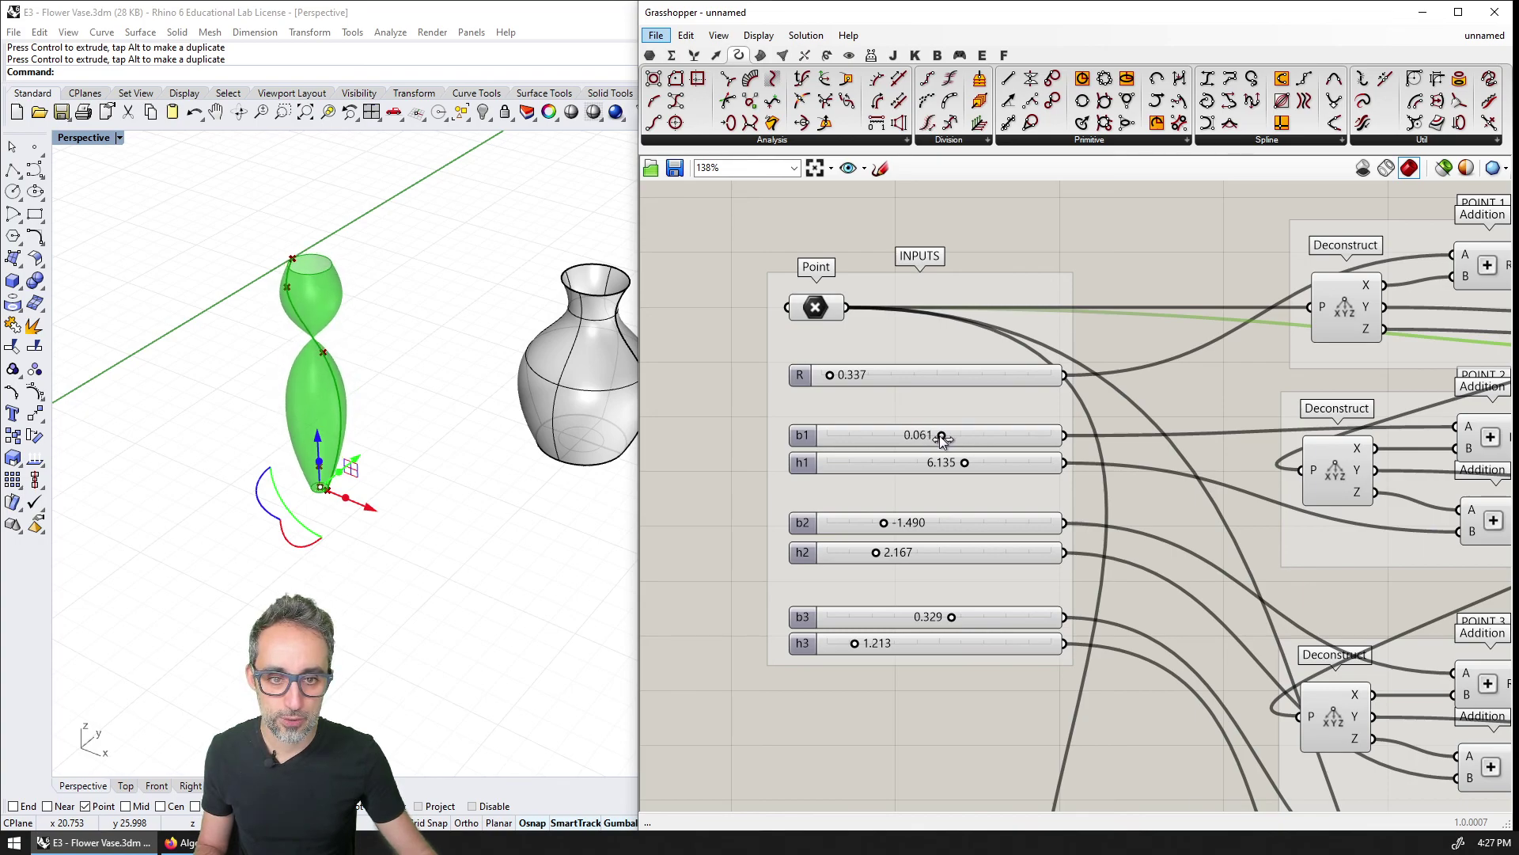
drag(885, 524, 848, 586)
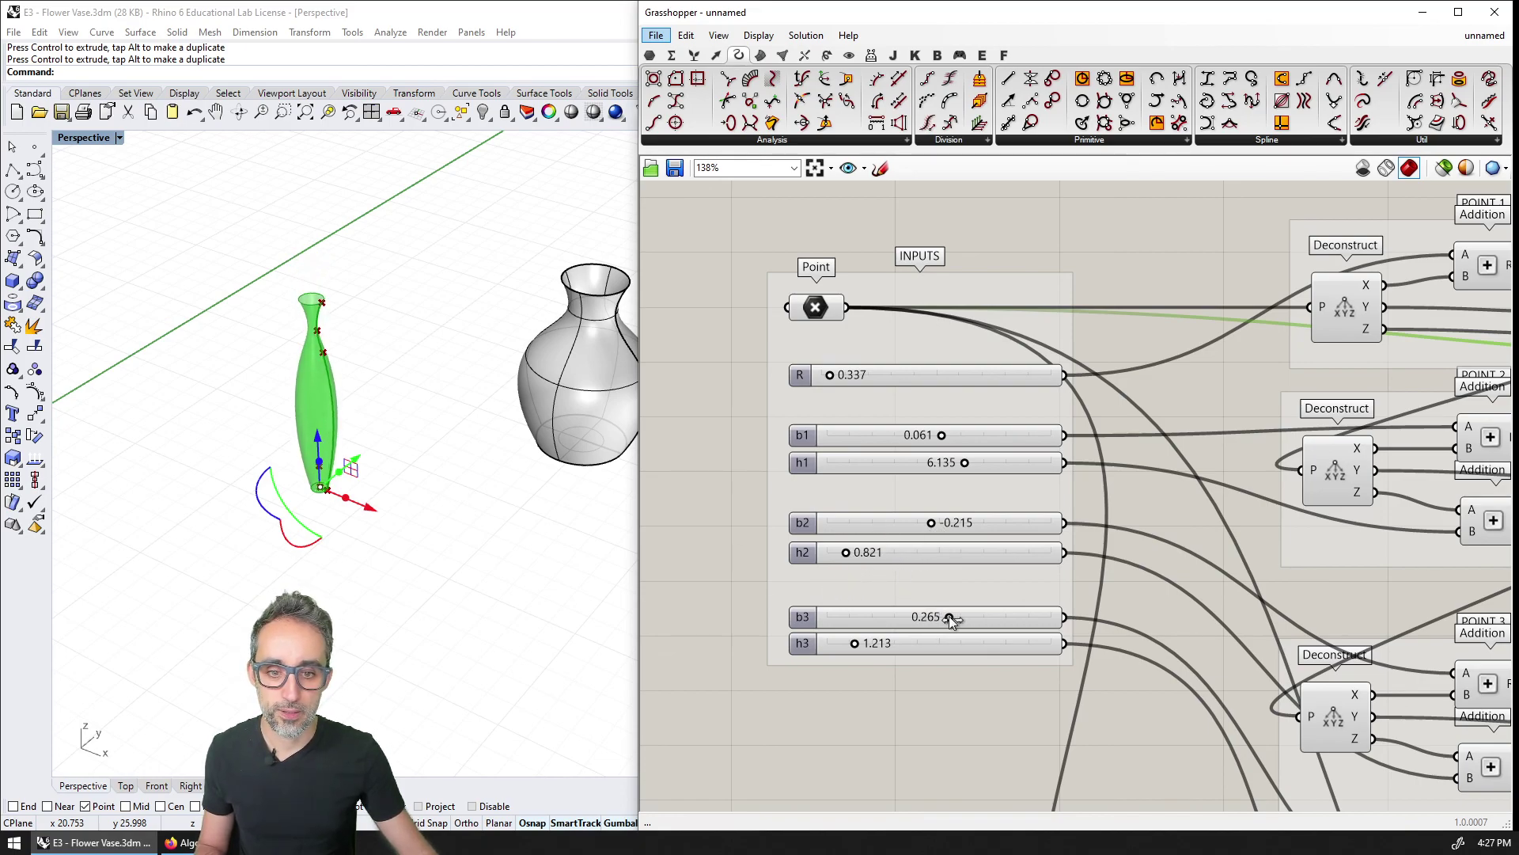
click(567, 557)
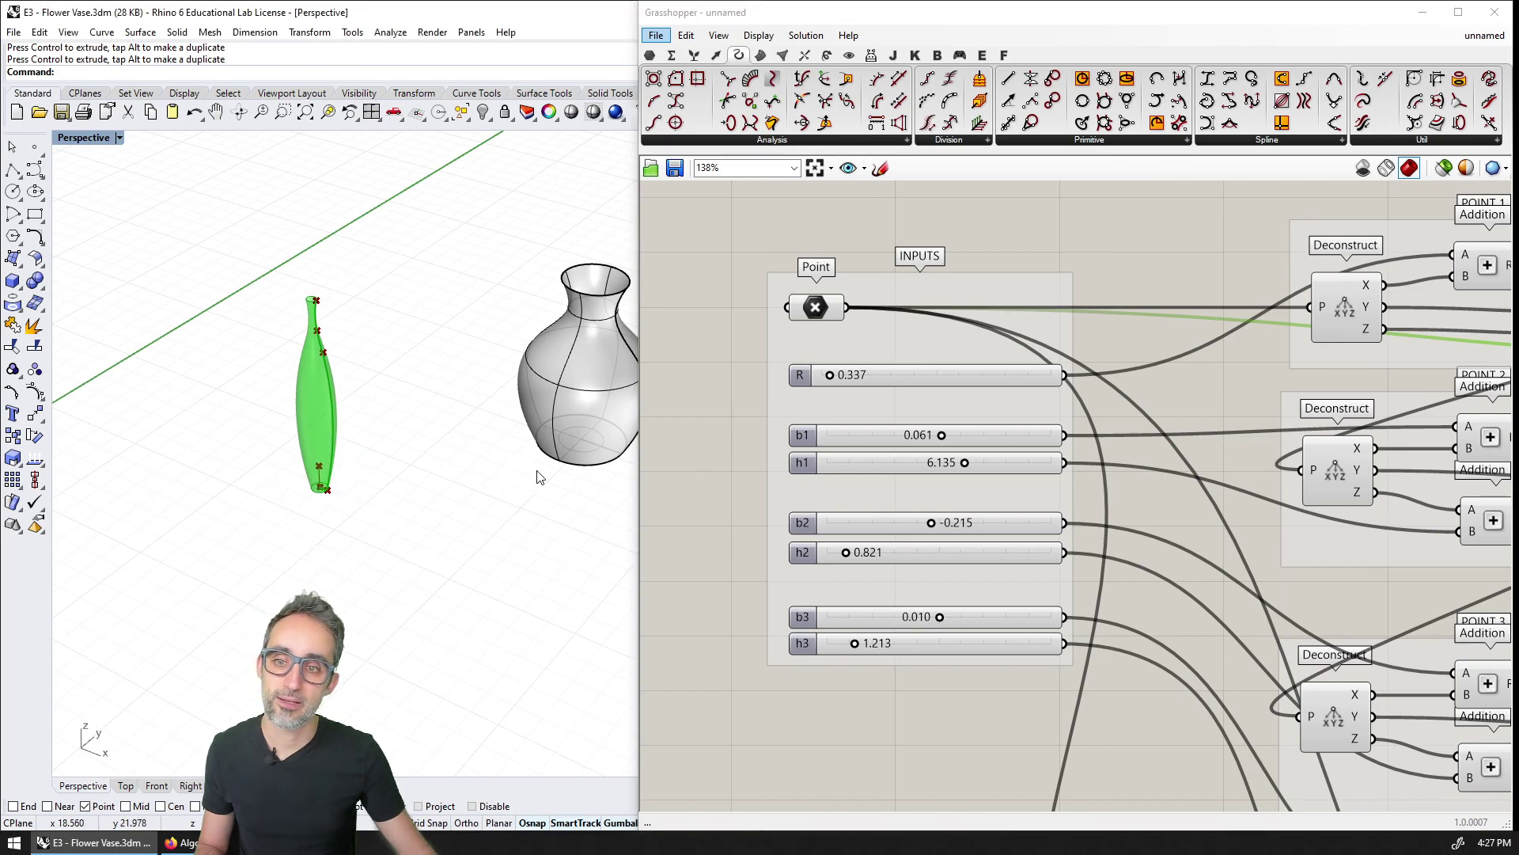
Bake the slender bottle from the Revolution component into Rhino.
right_drag(933, 457, 796, 434)
scroll(1012, 481, down, 3)
right_drag(1011, 481, 921, 448)
right_drag(1355, 481, 1077, 424)
scroll(1078, 424, down, 2)
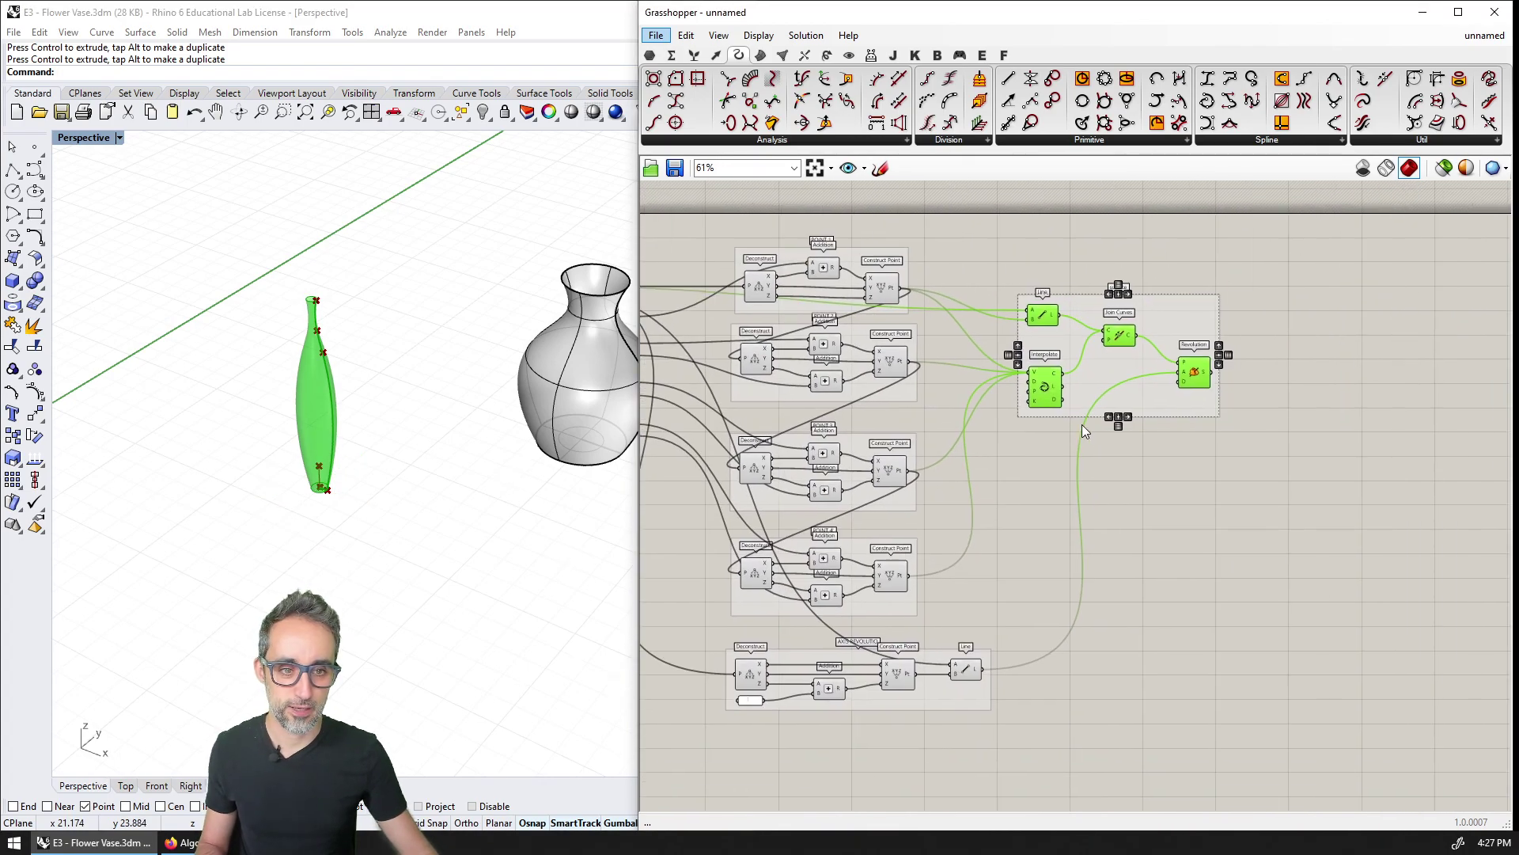
scroll(1156, 397, up, 2)
right_drag(1156, 396, 948, 387)
click(1004, 461)
right_drag(1004, 460, 1036, 492)
scroll(1060, 475, up, 1)
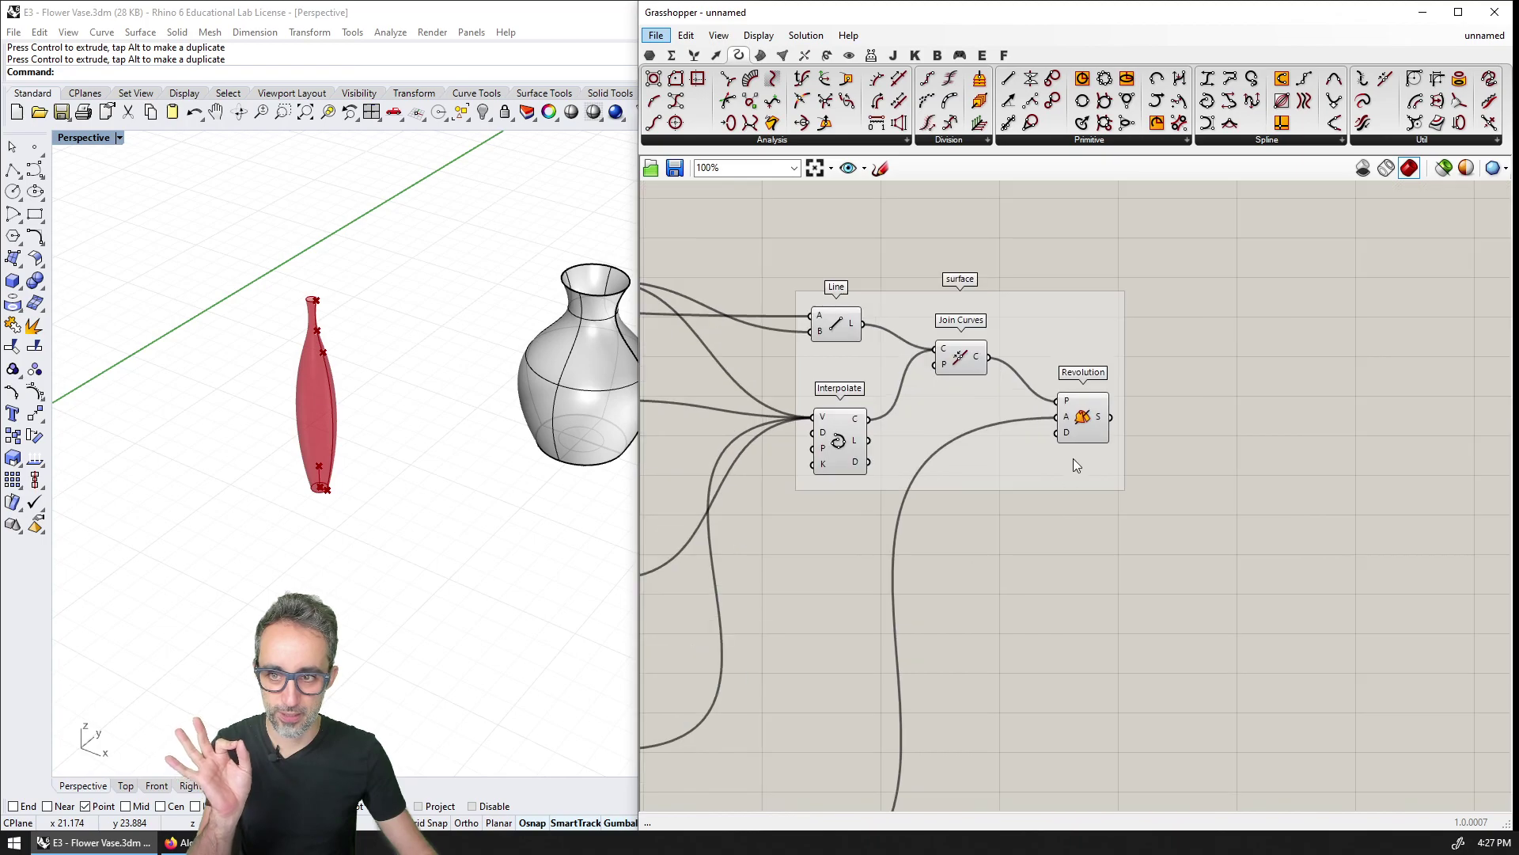
right_click(1091, 418)
click(1144, 476)
click(1157, 630)
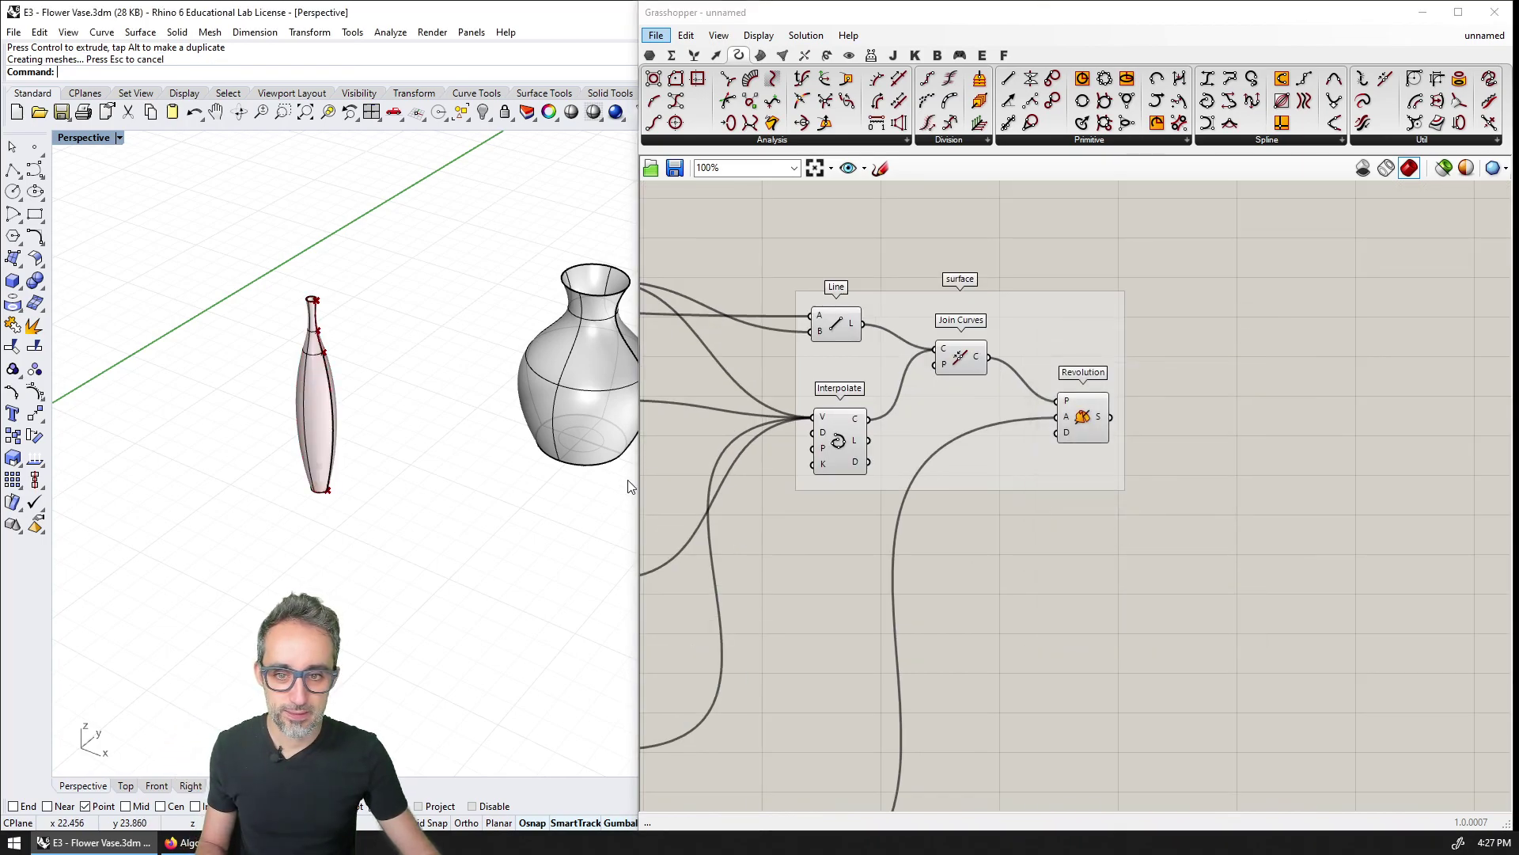
Widen the Rhino window and move the base point to a free spot in front of the two baked vases.
drag(638, 484, 752, 482)
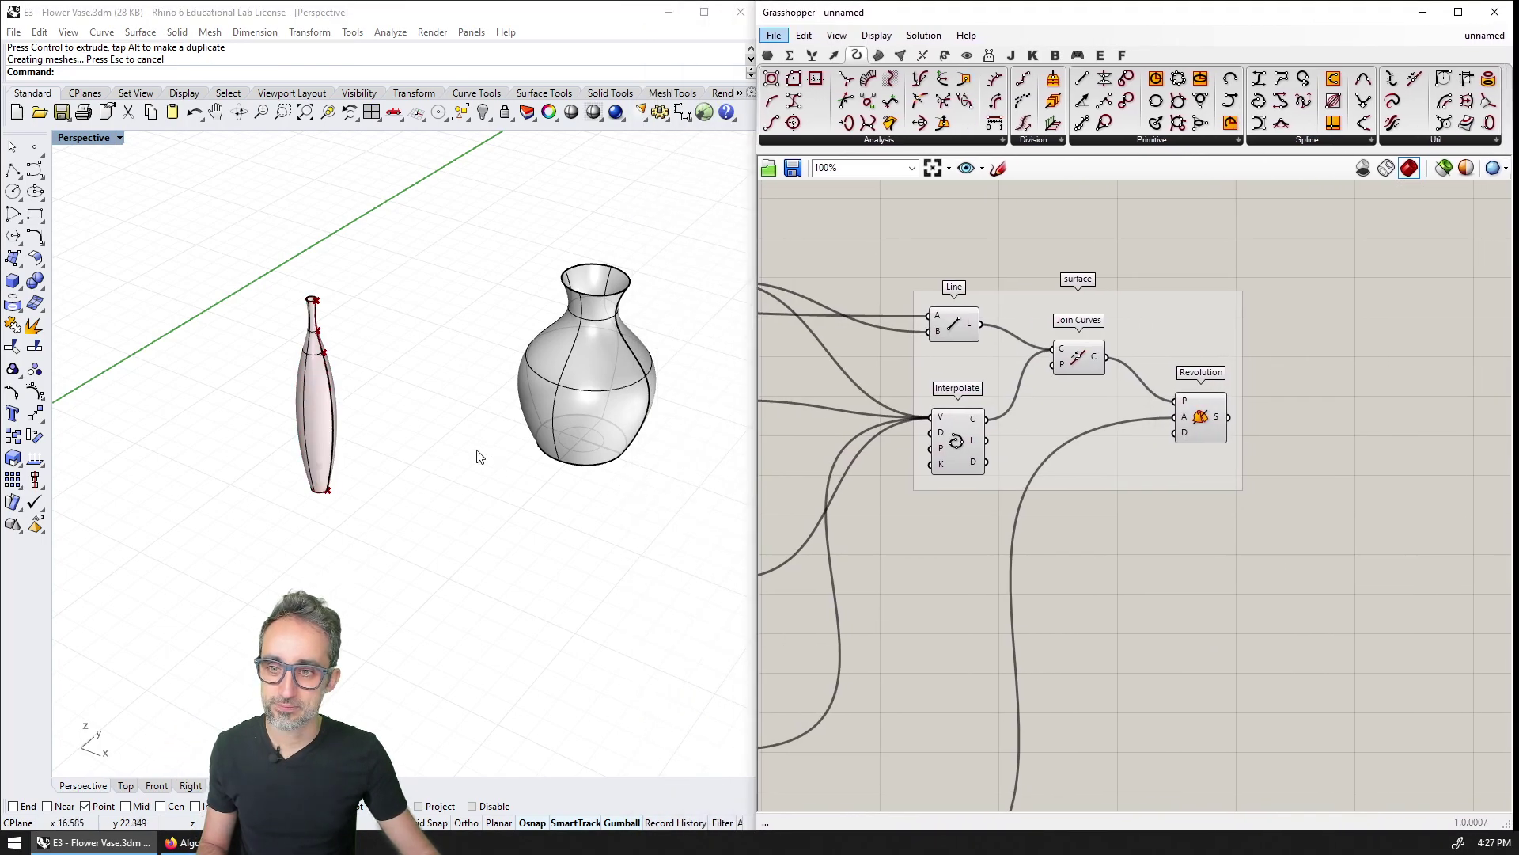
shift+right_drag(539, 464, 563, 508)
shift+right_drag(326, 546, 263, 462)
drag(219, 426, 481, 528)
Set the sliders to R 1.680, h1 1.510 and b2 -1.440 for a squat vase with a narrow neck.
right_drag(914, 455, 1478, 477)
scroll(949, 411, up, 1)
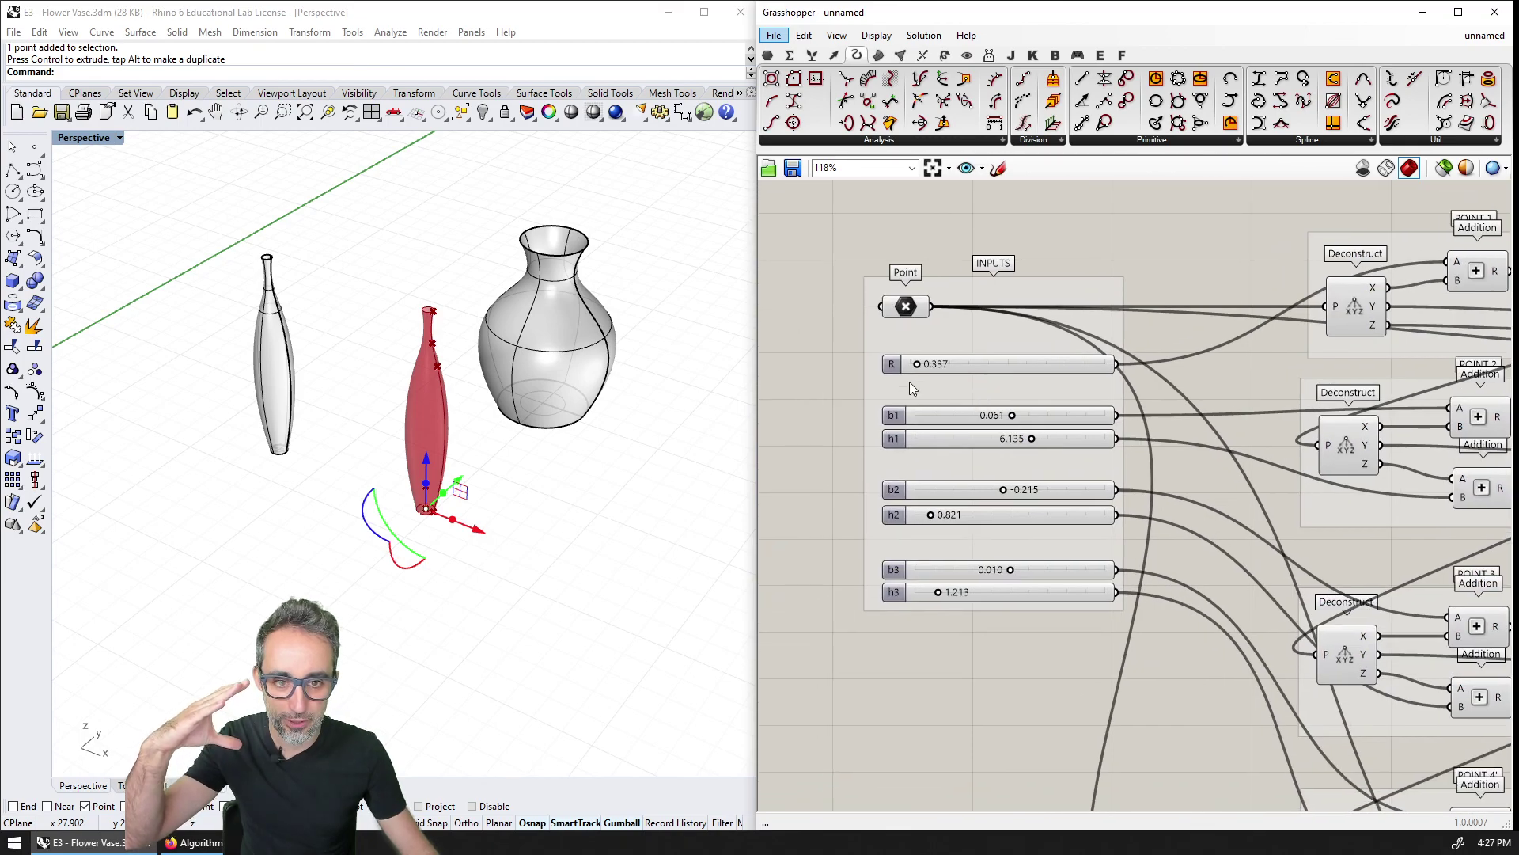
click(937, 365)
drag(934, 371, 976, 370)
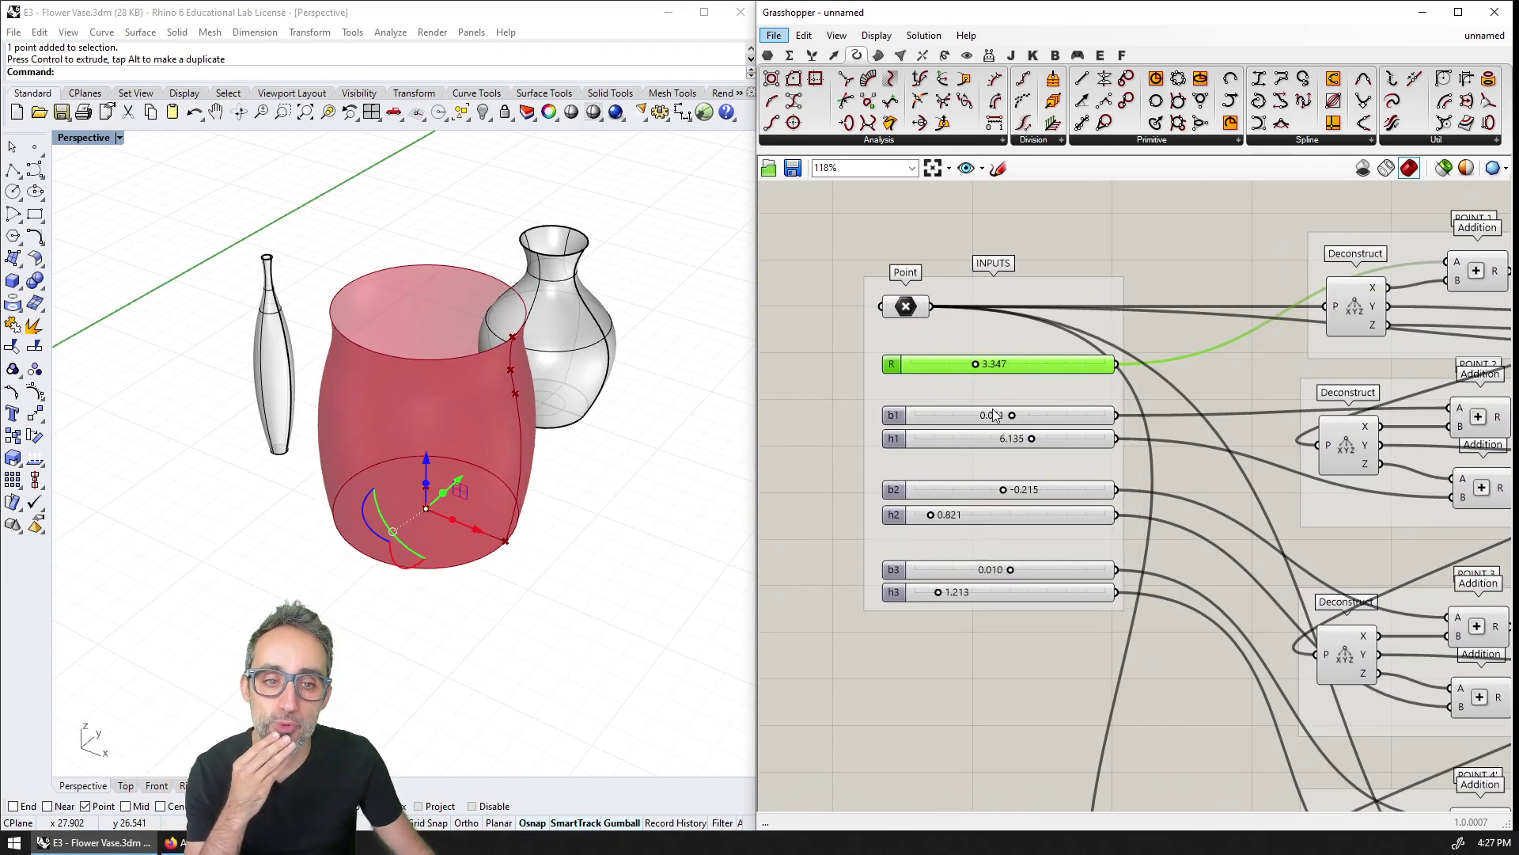
drag(1029, 436, 943, 440)
drag(976, 364, 943, 364)
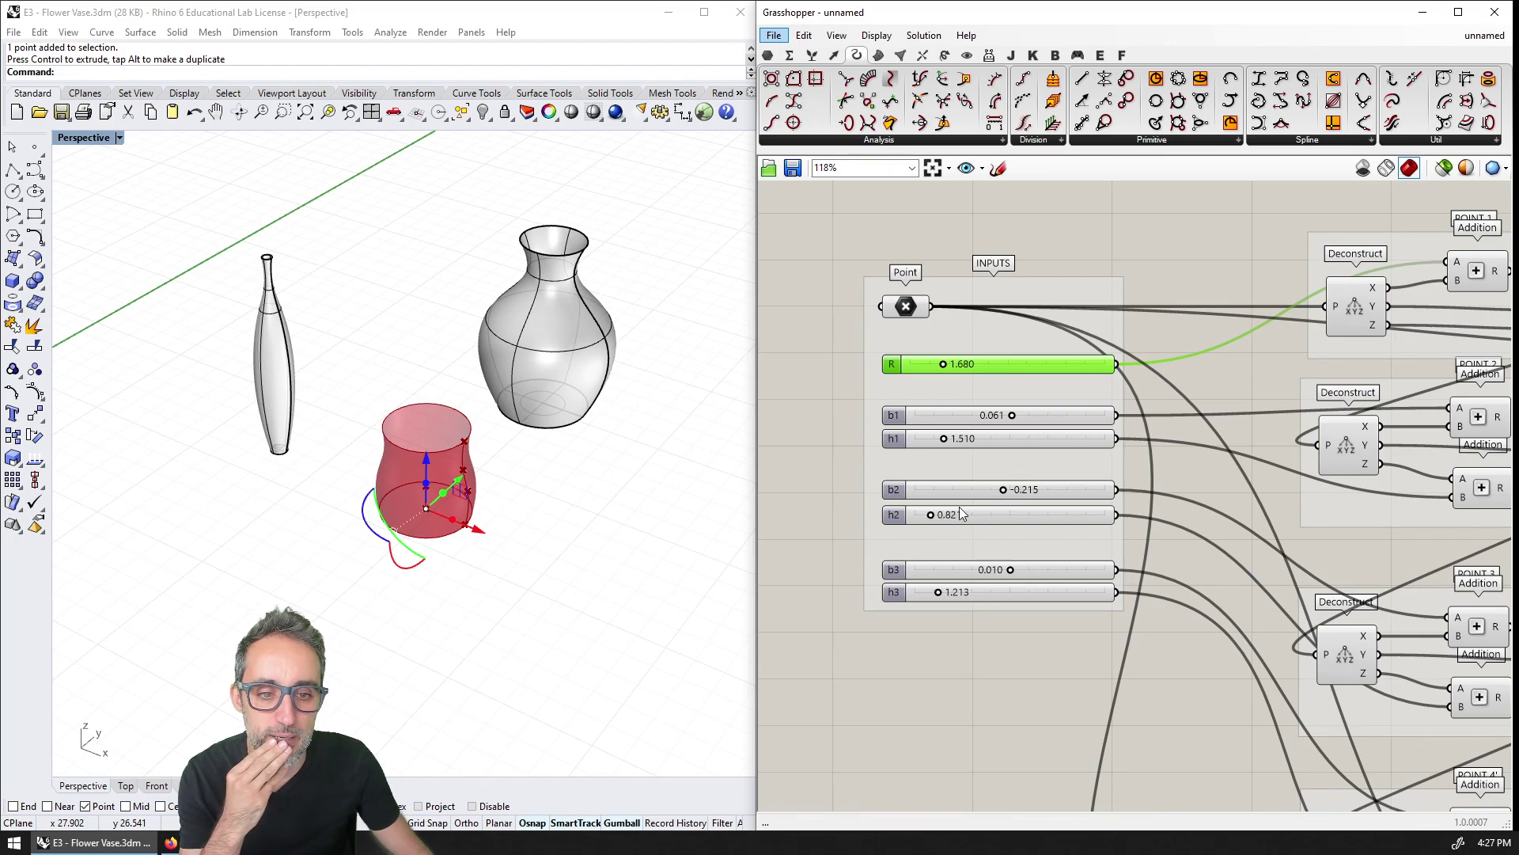
drag(1004, 489, 969, 491)
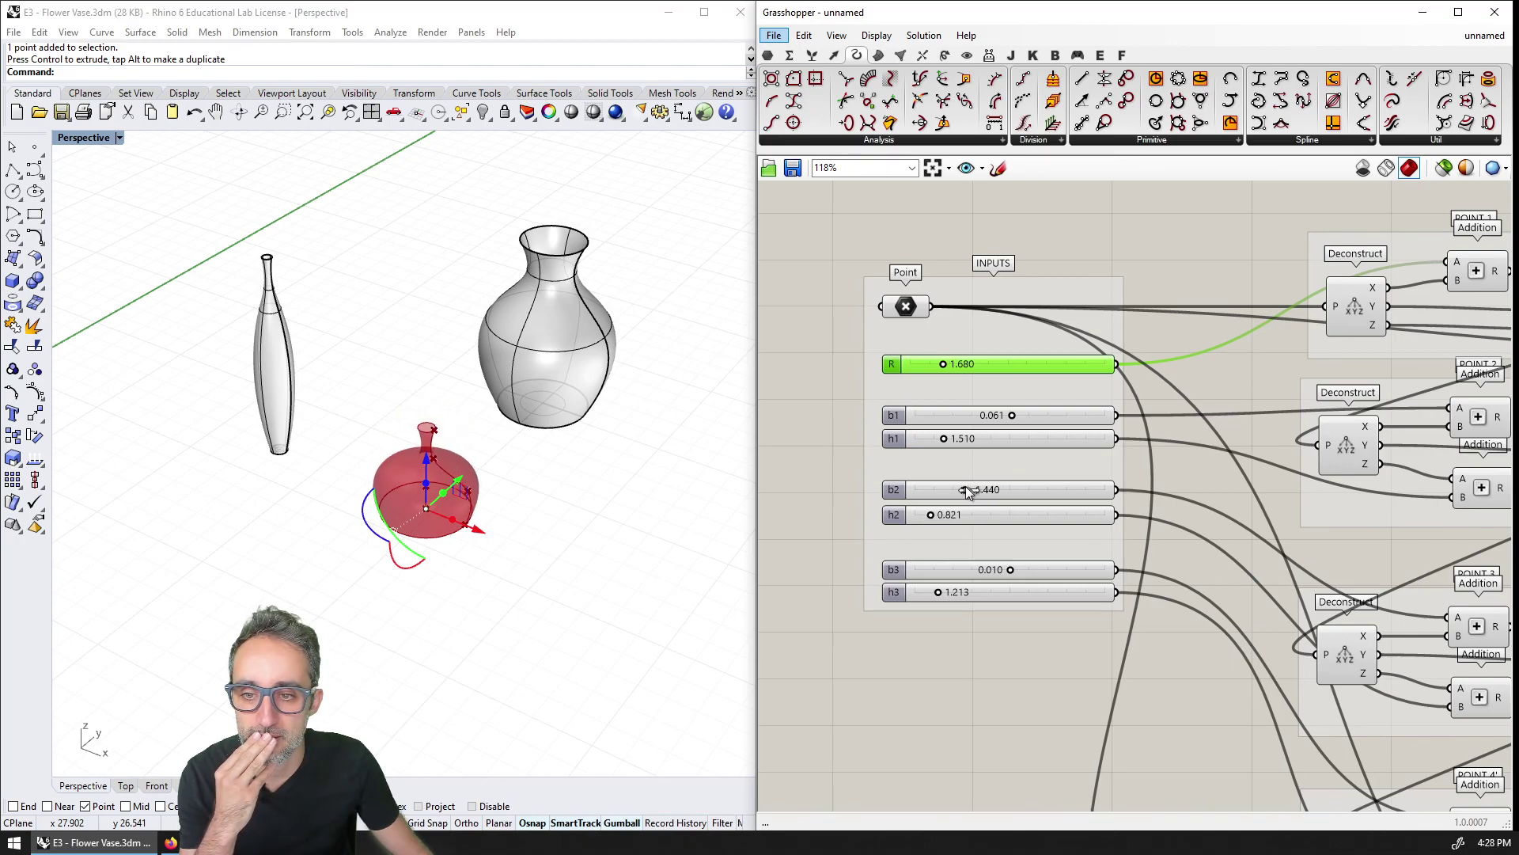
Bake the squat, narrow-necked vase from the Revolution component into Rhino on the Default layer.
click(559, 481)
right_drag(558, 483, 519, 468)
scroll(1150, 452, down, 3)
right_drag(1504, 538, 1016, 412)
click(1176, 331)
right_click(1177, 331)
click(1234, 396)
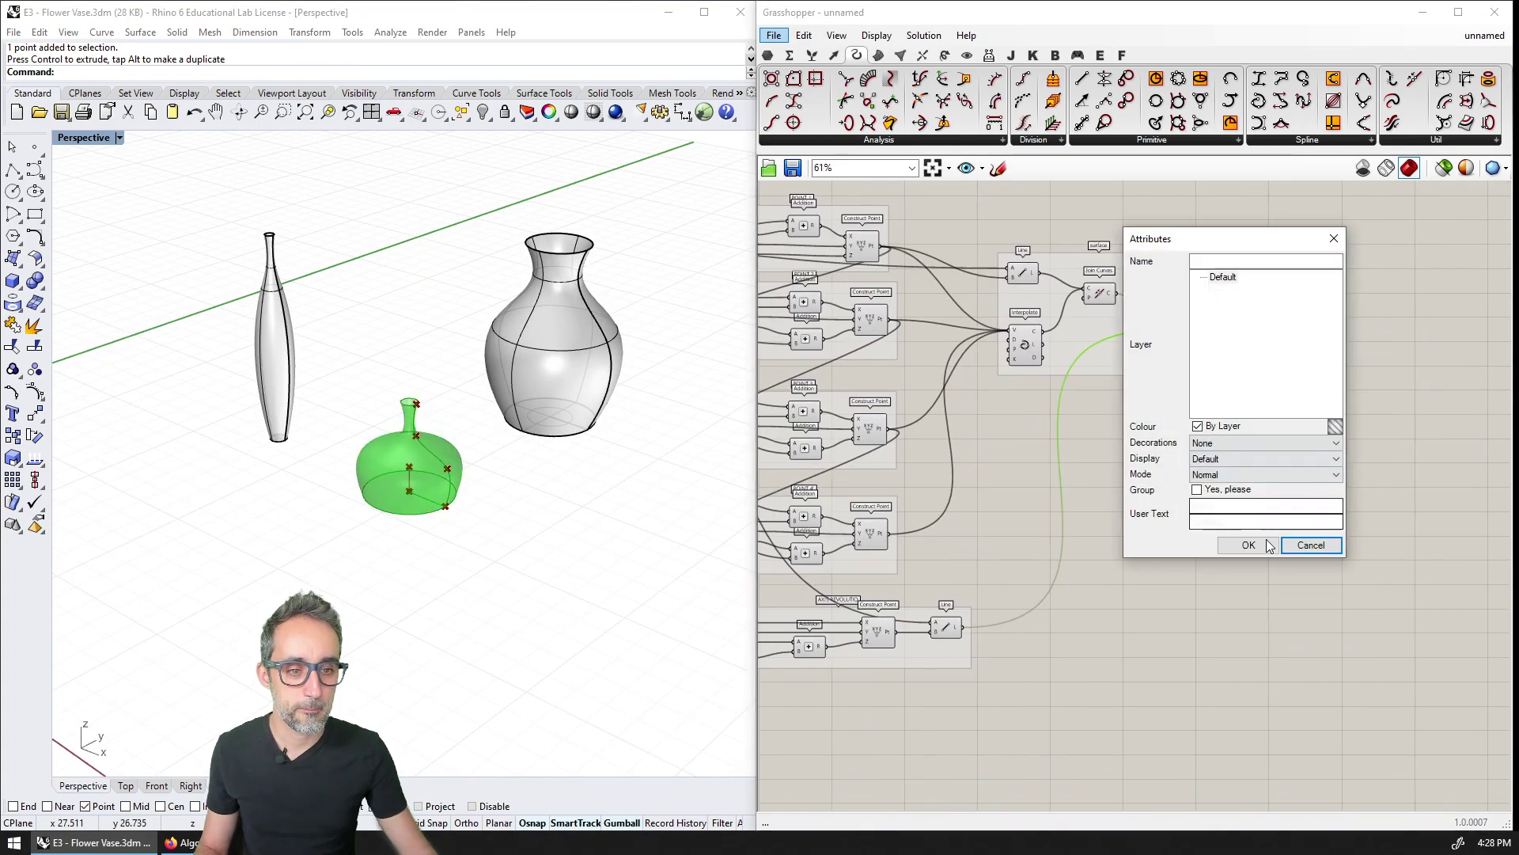
click(1270, 544)
Move the base point away from the baked squat vase to a free spot in front of the large vase.
right_drag(543, 467, 531, 529)
drag(380, 569, 671, 546)
right_drag(671, 552, 479, 369)
scroll(477, 402, down, 2)
drag(473, 401, 681, 478)
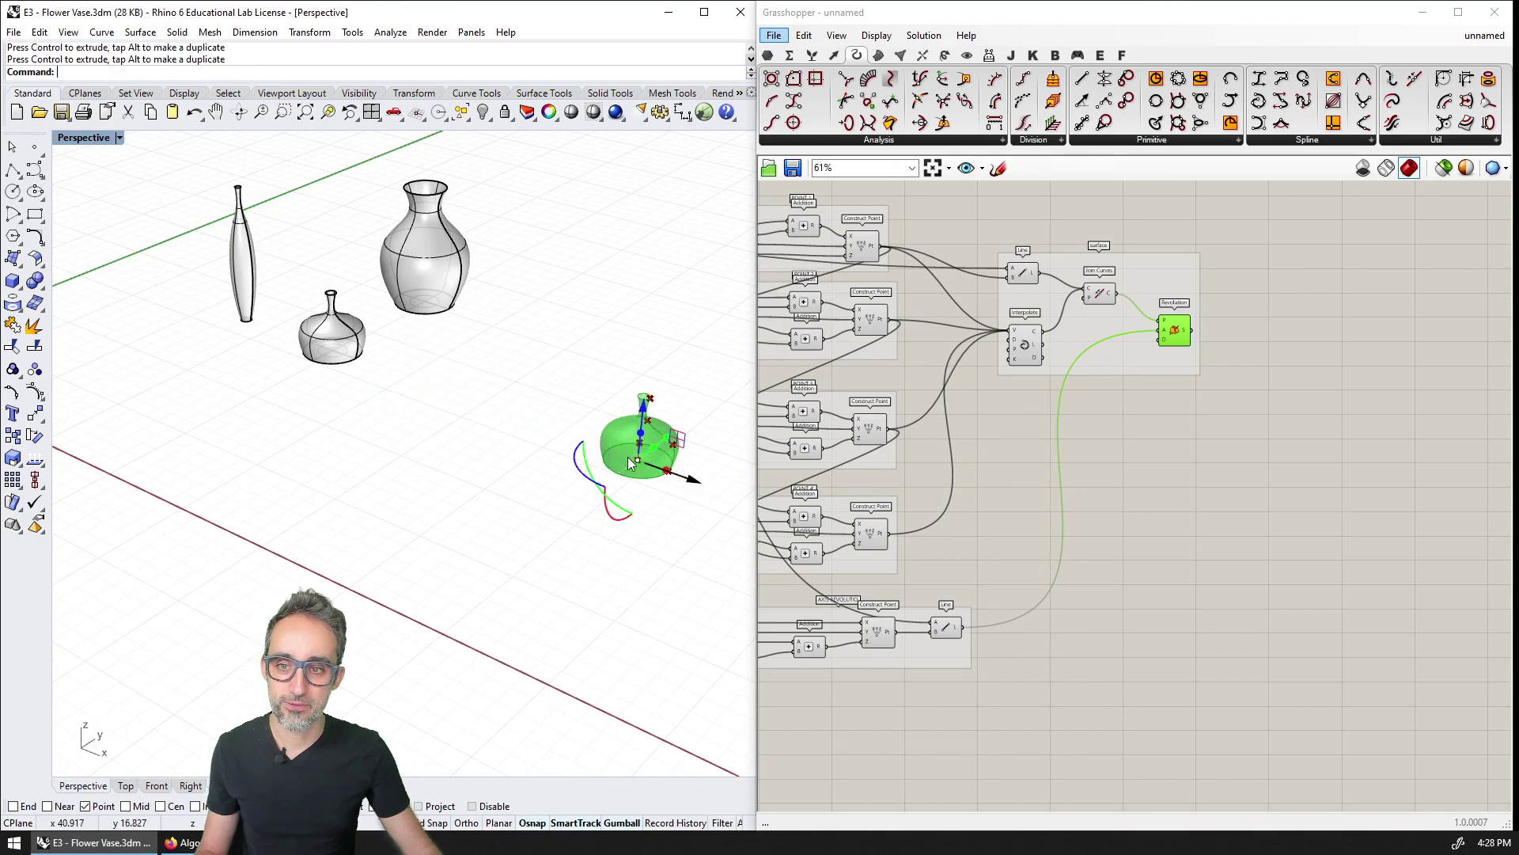
shift+right_drag(491, 390, 553, 458)
drag(747, 558, 520, 473)
click(535, 419)
shift+right_drag(479, 381, 516, 440)
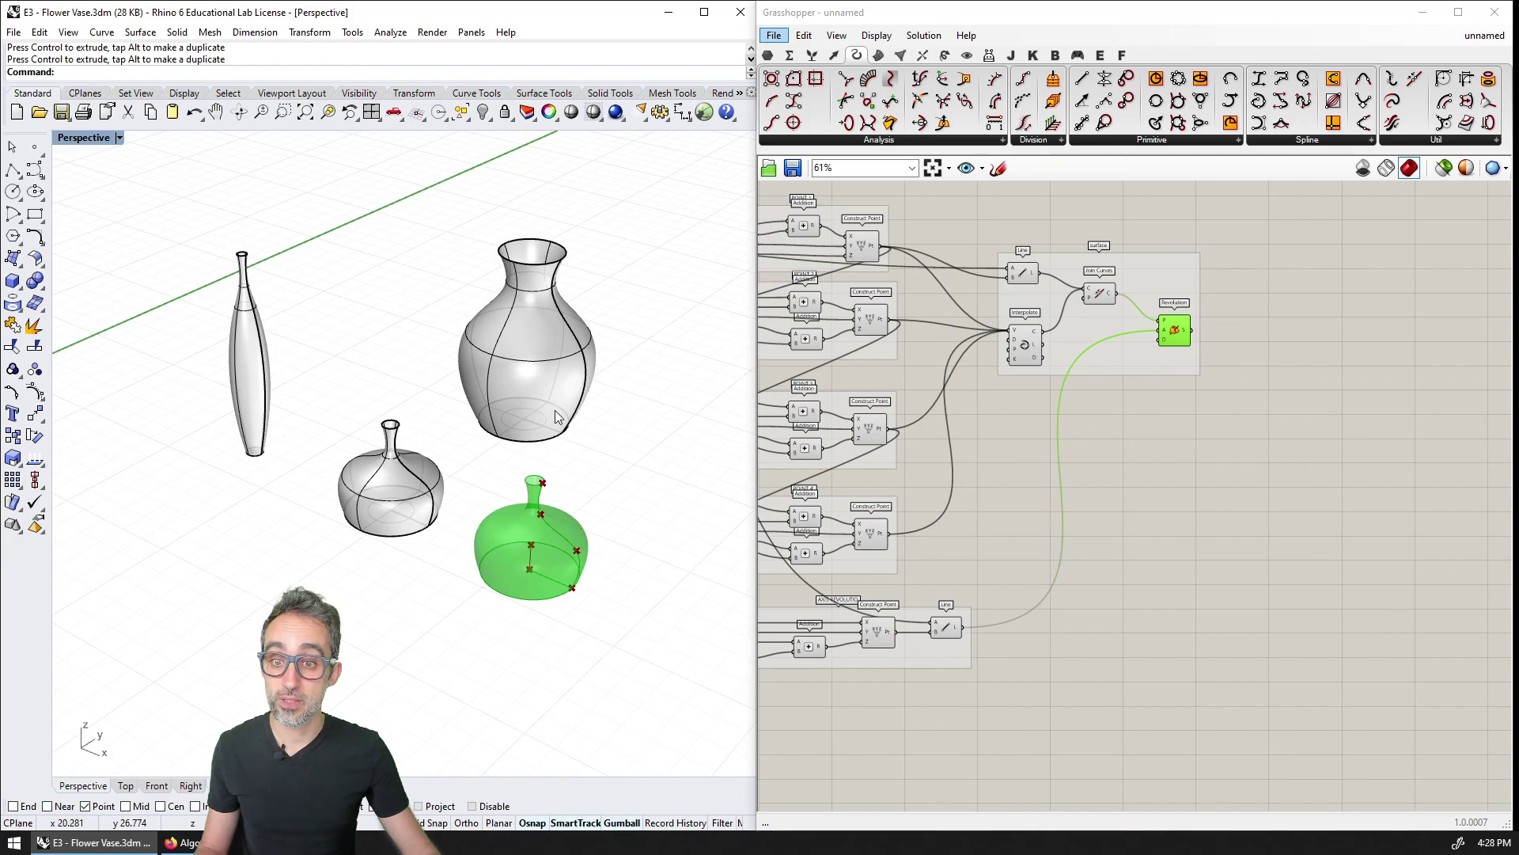
scroll(515, 445, up, 5)
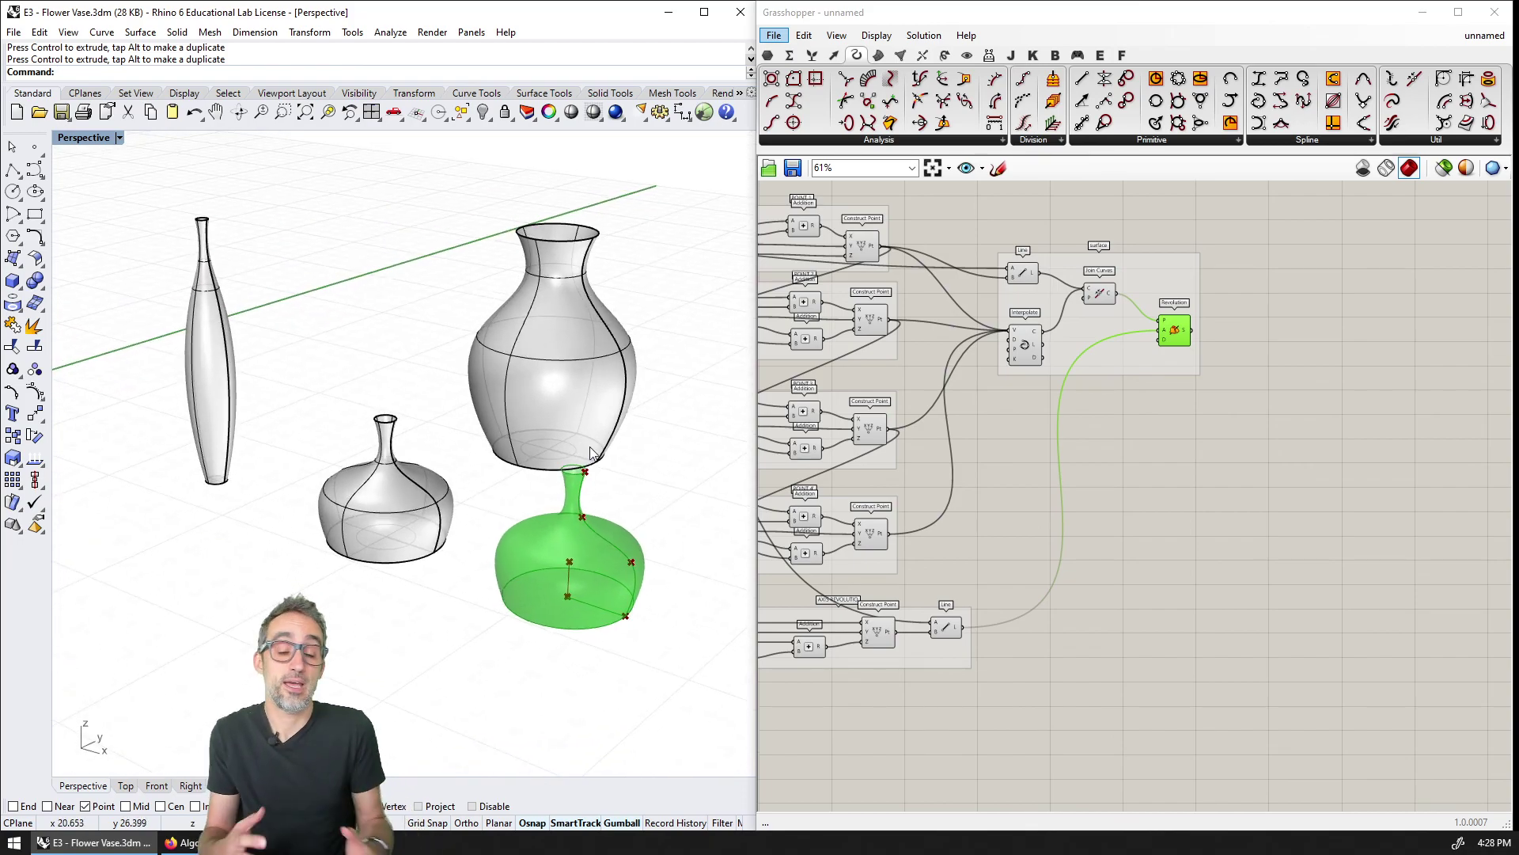
scroll(1085, 441, down, 2)
right_drag(1085, 441, 1224, 458)
scroll(1224, 457, up, 1)
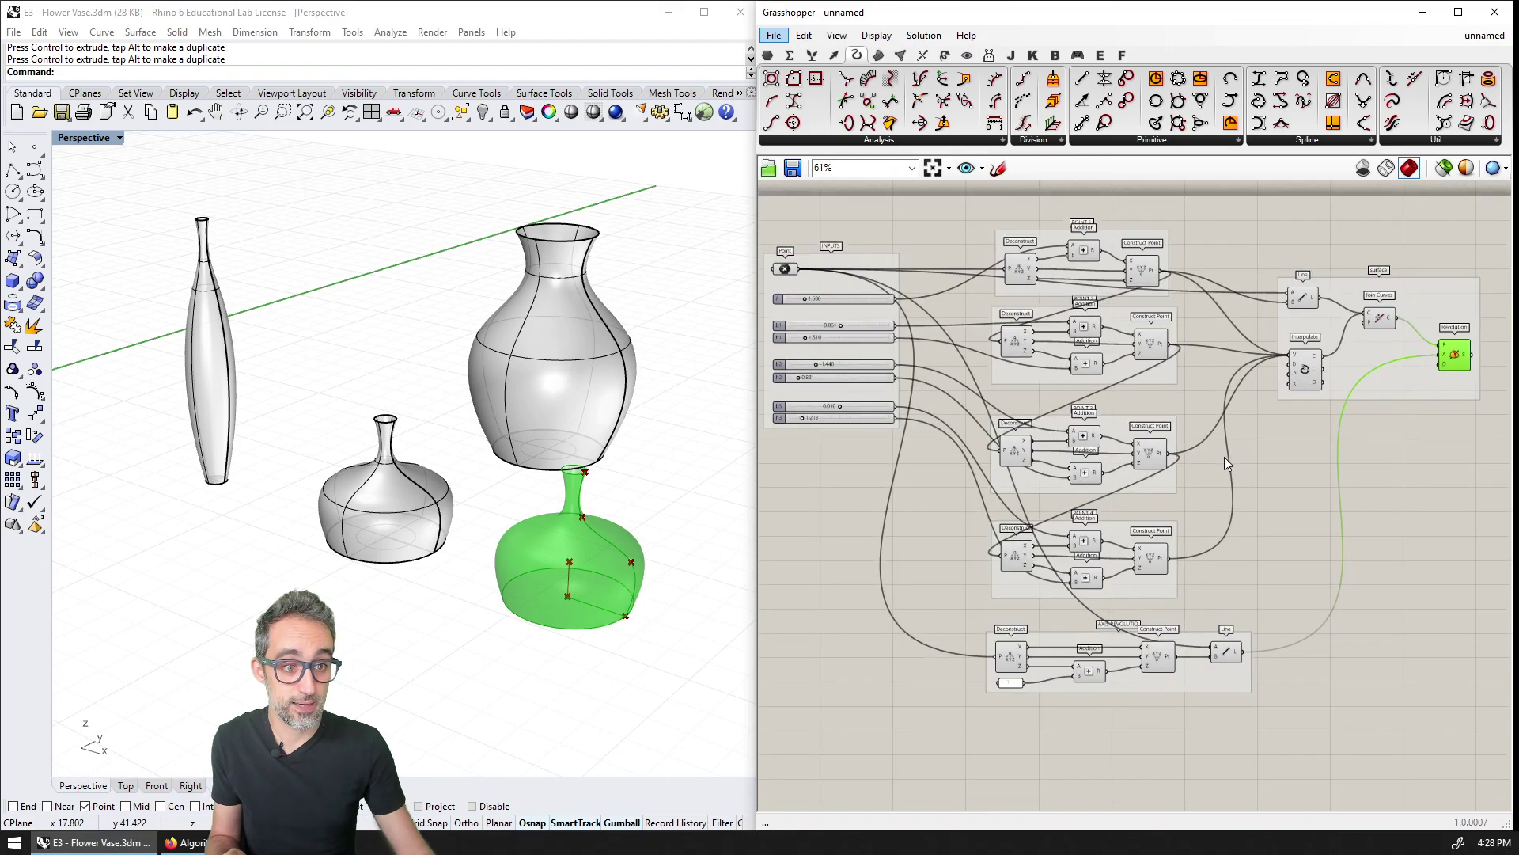